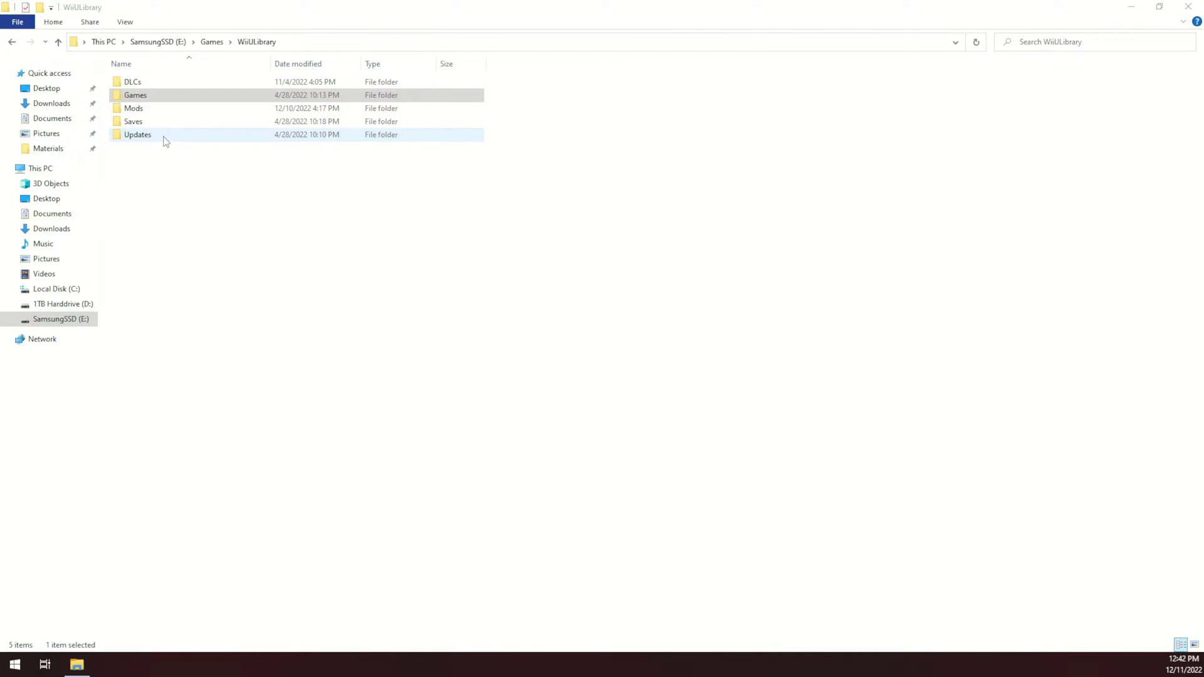
Go into Updates > MARIO KART 8 > content and select the ui folder
double_click(137, 135)
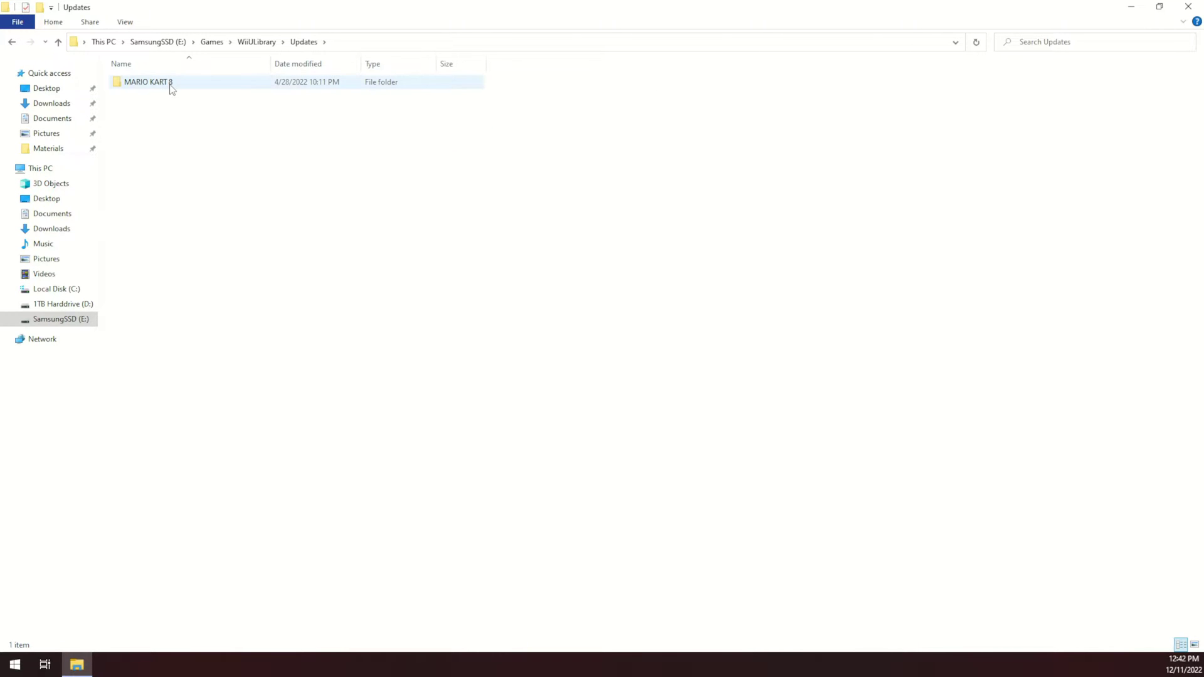
double_click(171, 86)
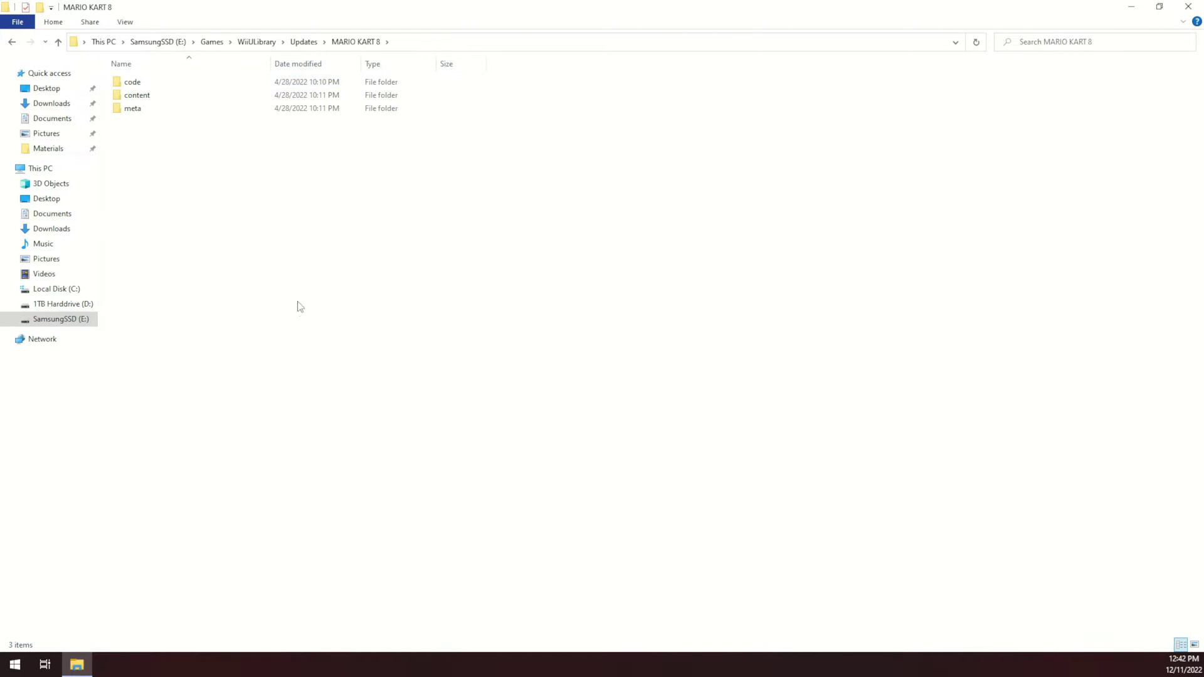
double_click(173, 97)
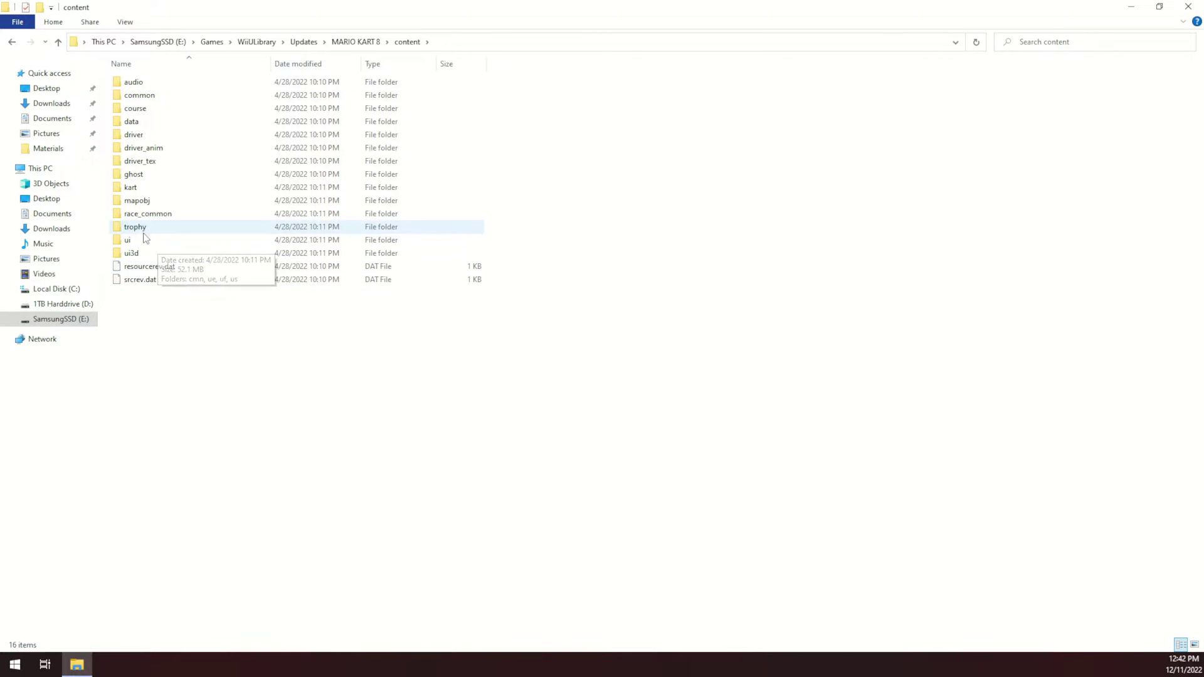
click(137, 244)
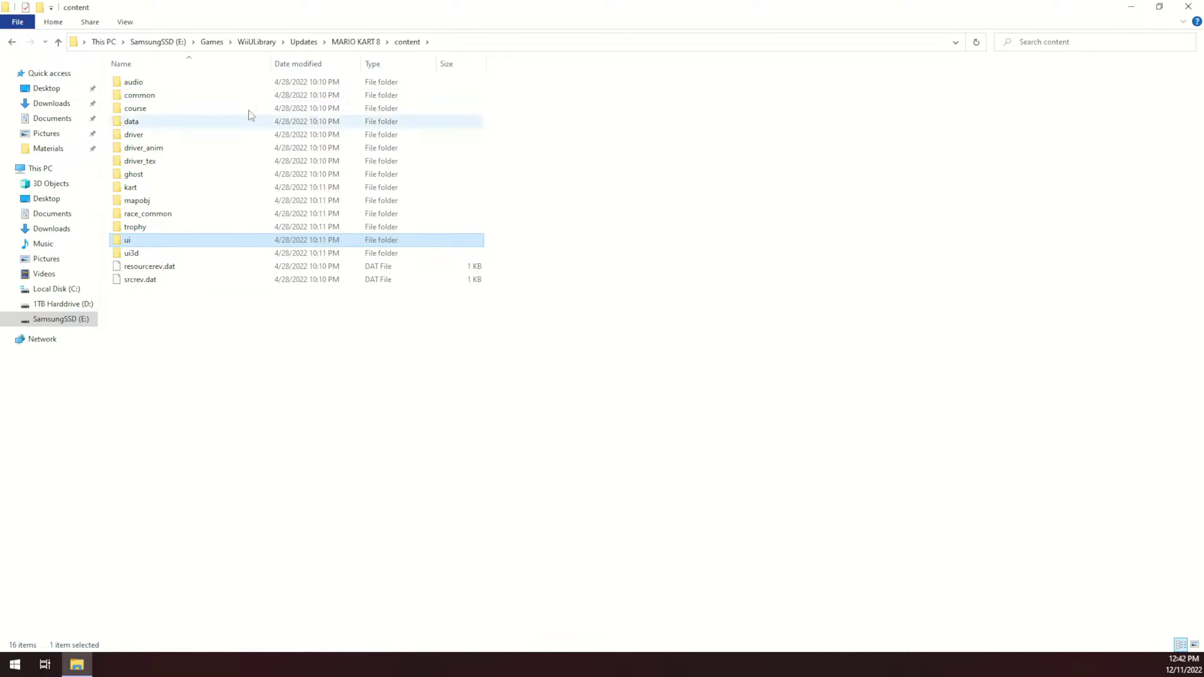
Paste the copied ui folder into Games\MK8Modding\UIMods\WiiU
click(211, 45)
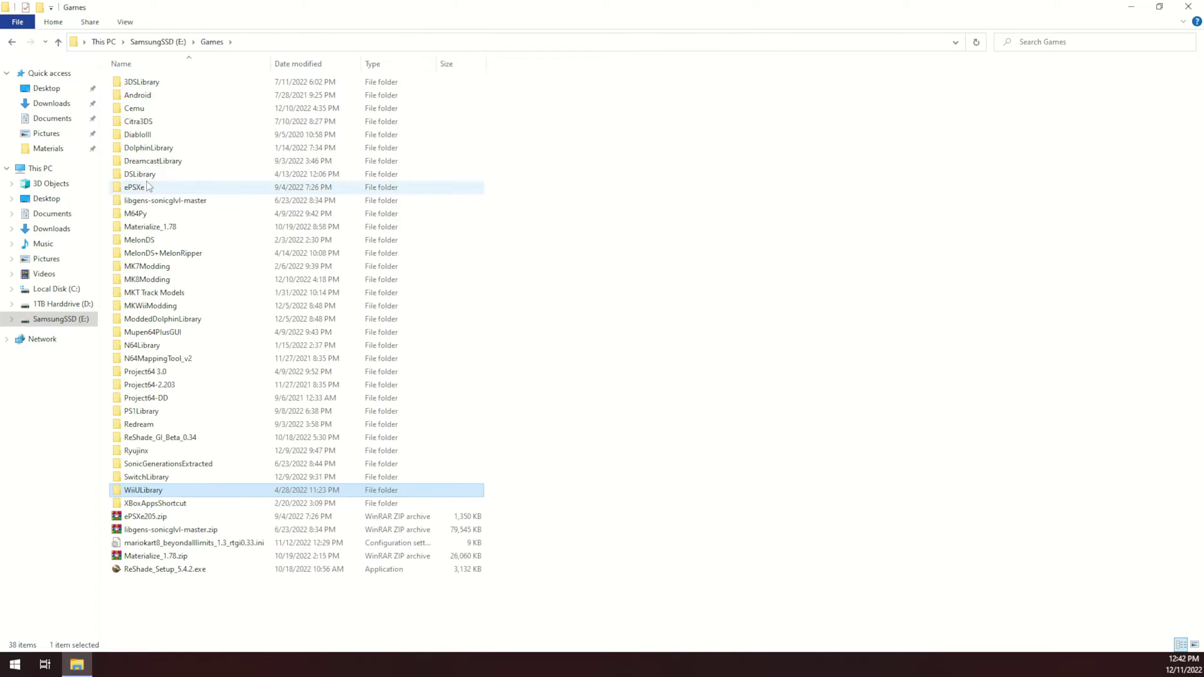
double_click(147, 279)
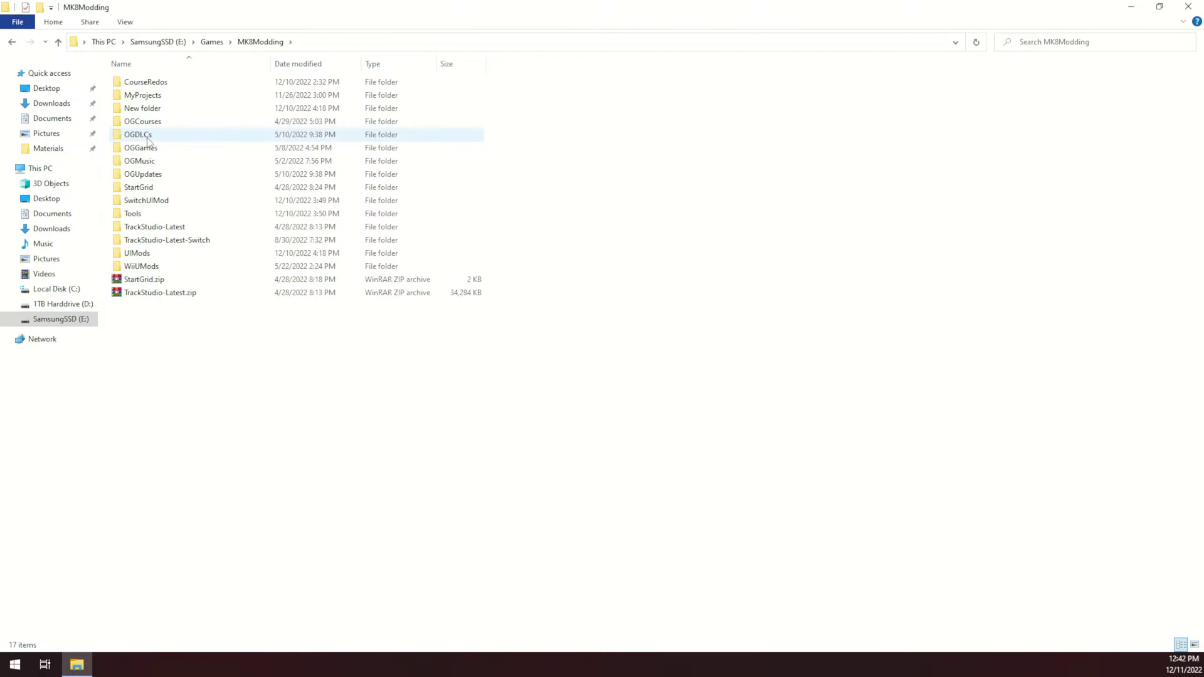
double_click(144, 99)
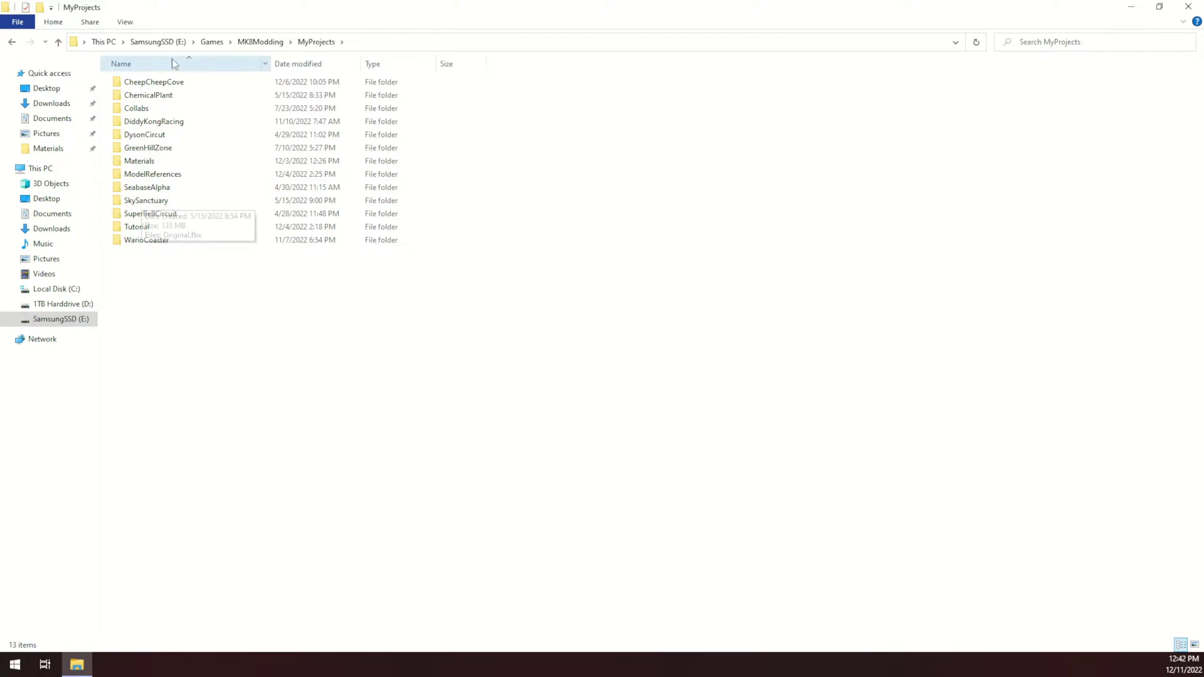
key(alt+Left)
double_click(151, 253)
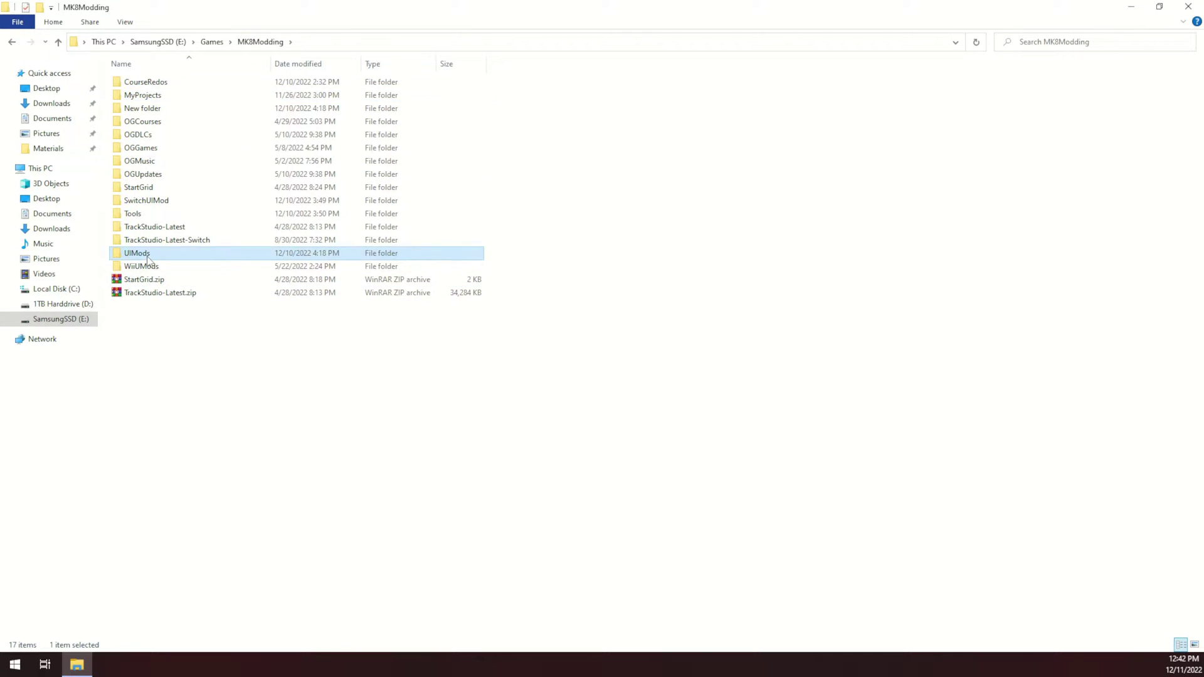
double_click(148, 95)
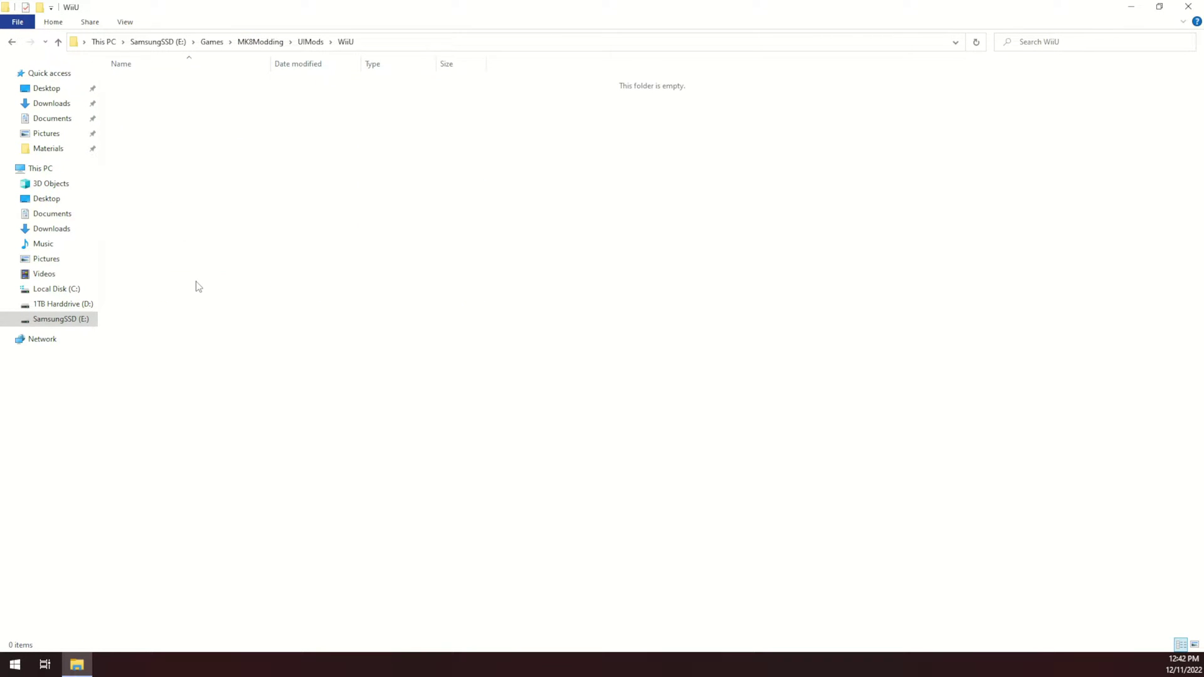
key(ctrl+v)
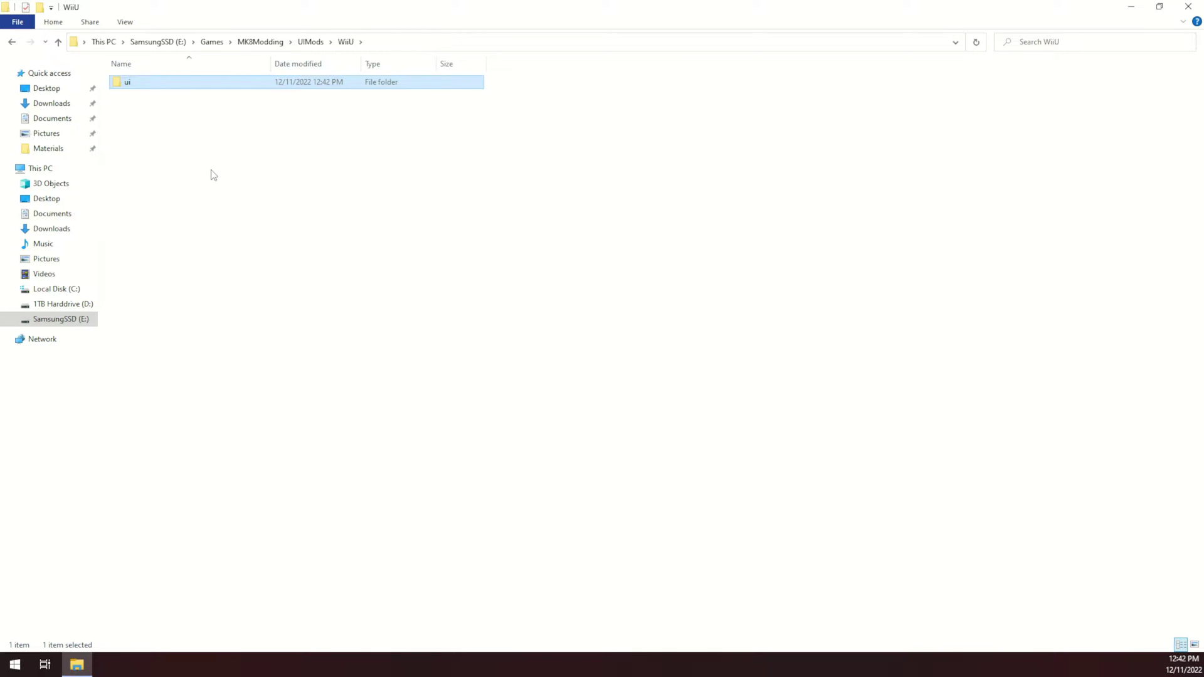
click(210, 172)
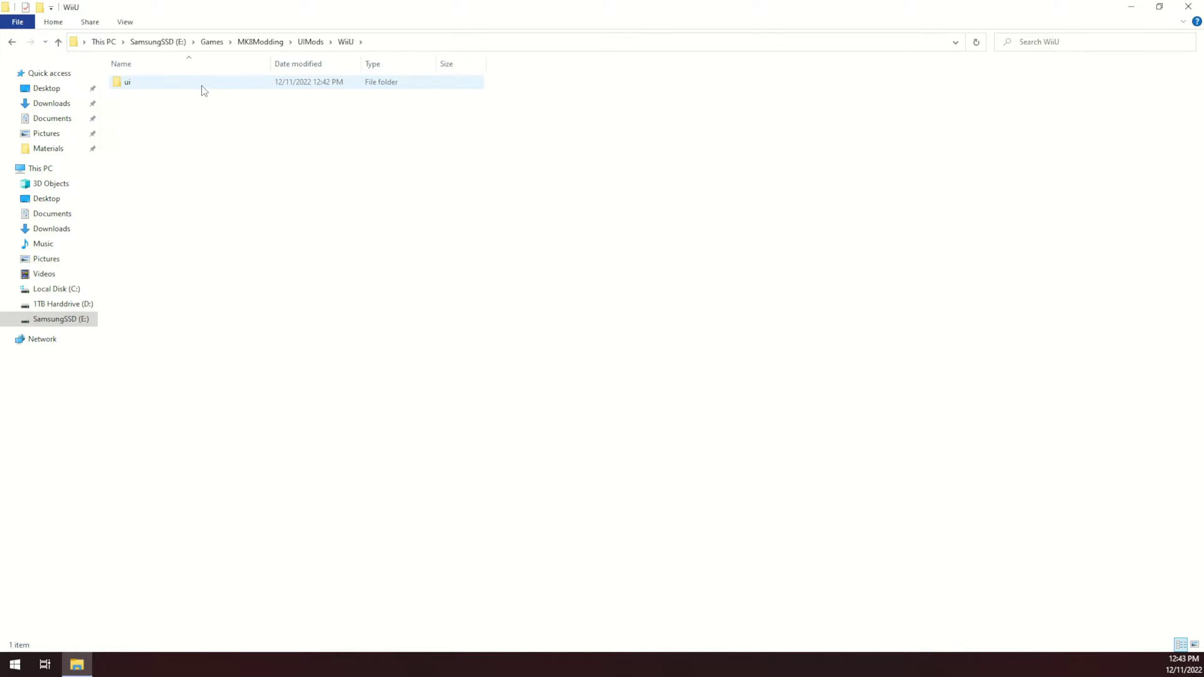
mouse_move(202, 90)
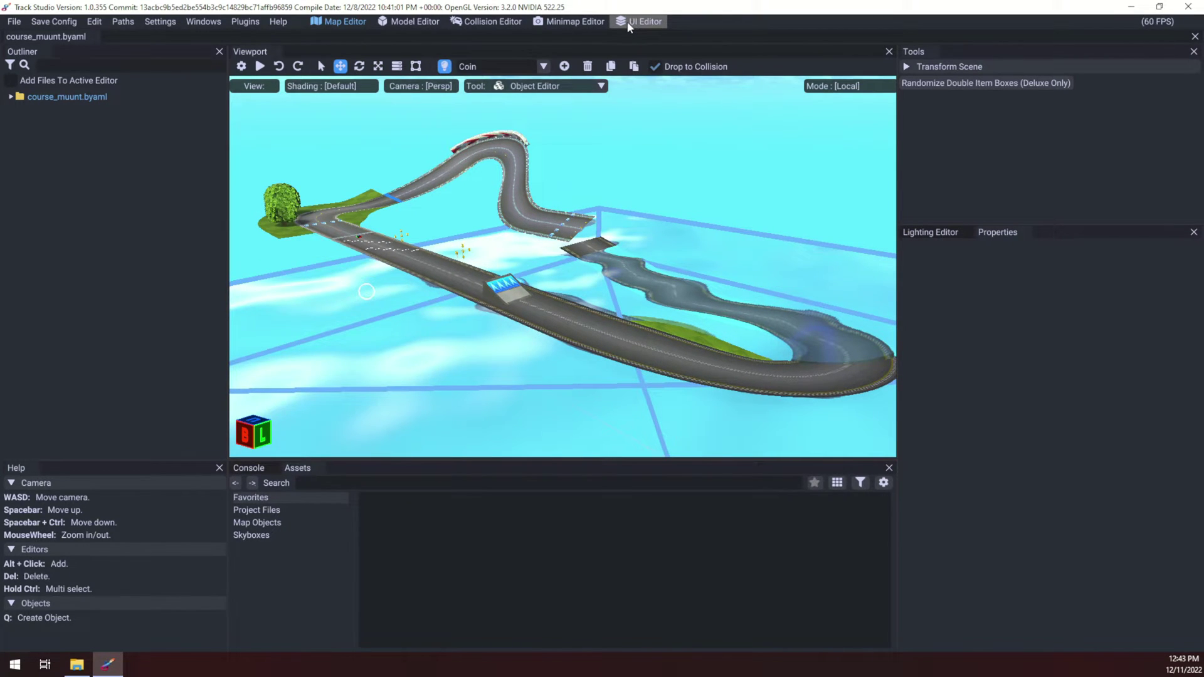
Open the Track UI editor and set its output save path to E:\Games\MK8Modding\UIMods\WiiU
click(629, 26)
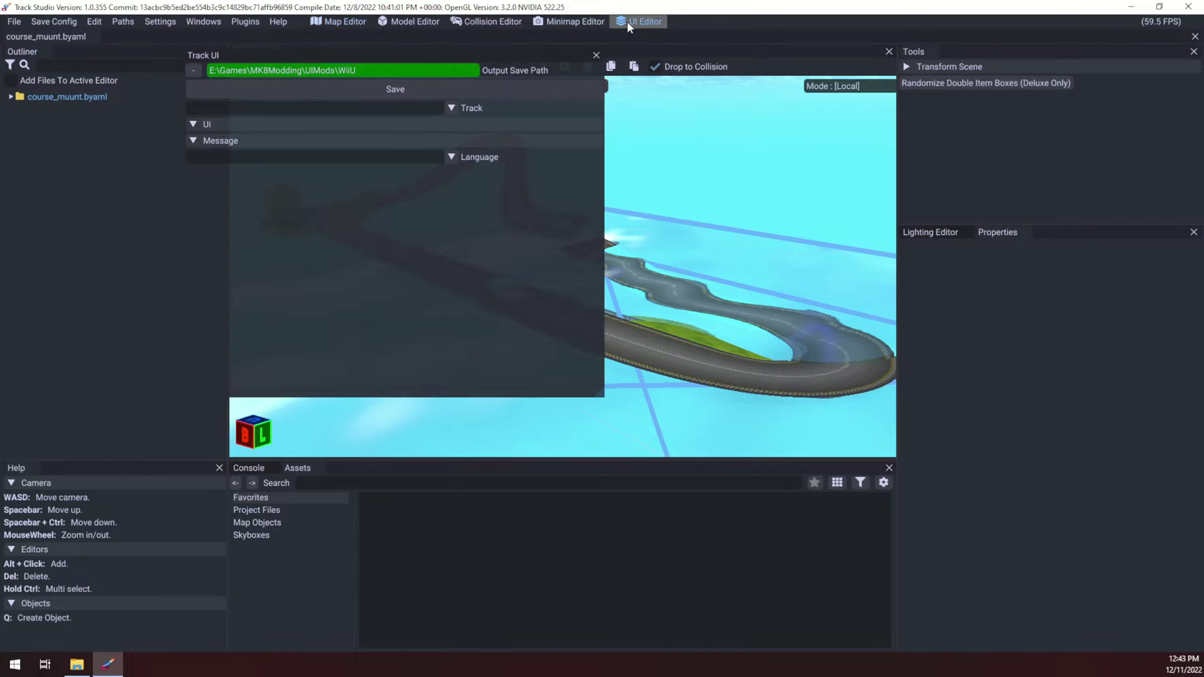
click(193, 71)
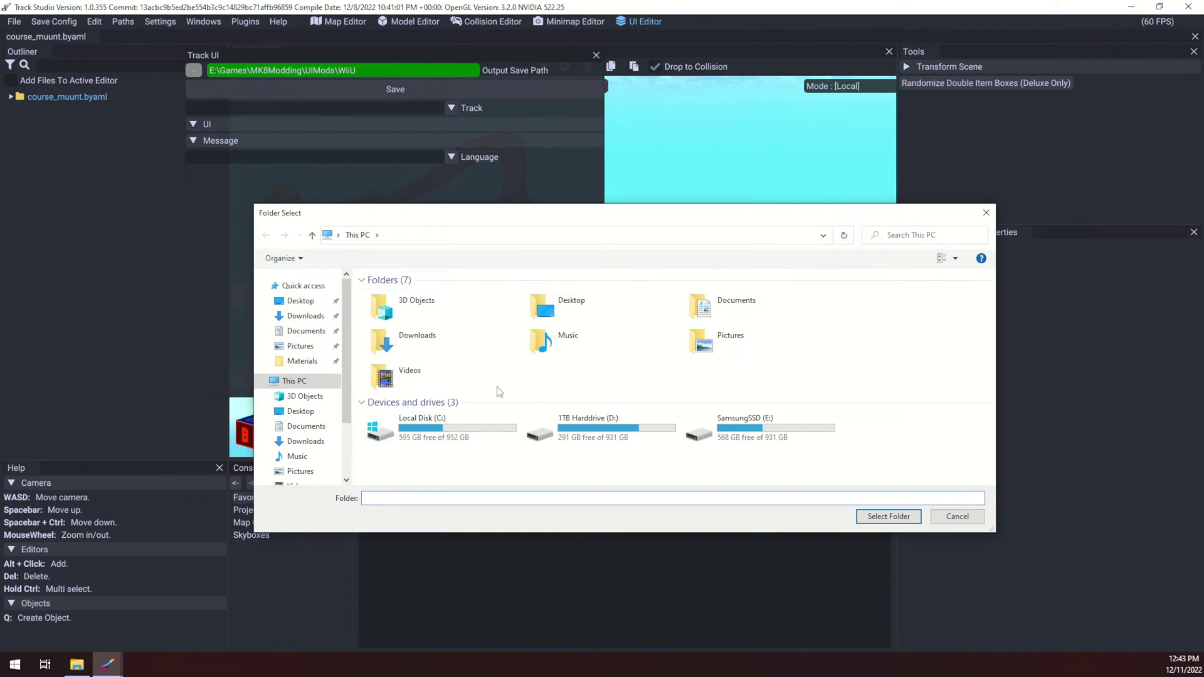
double_click(800, 426)
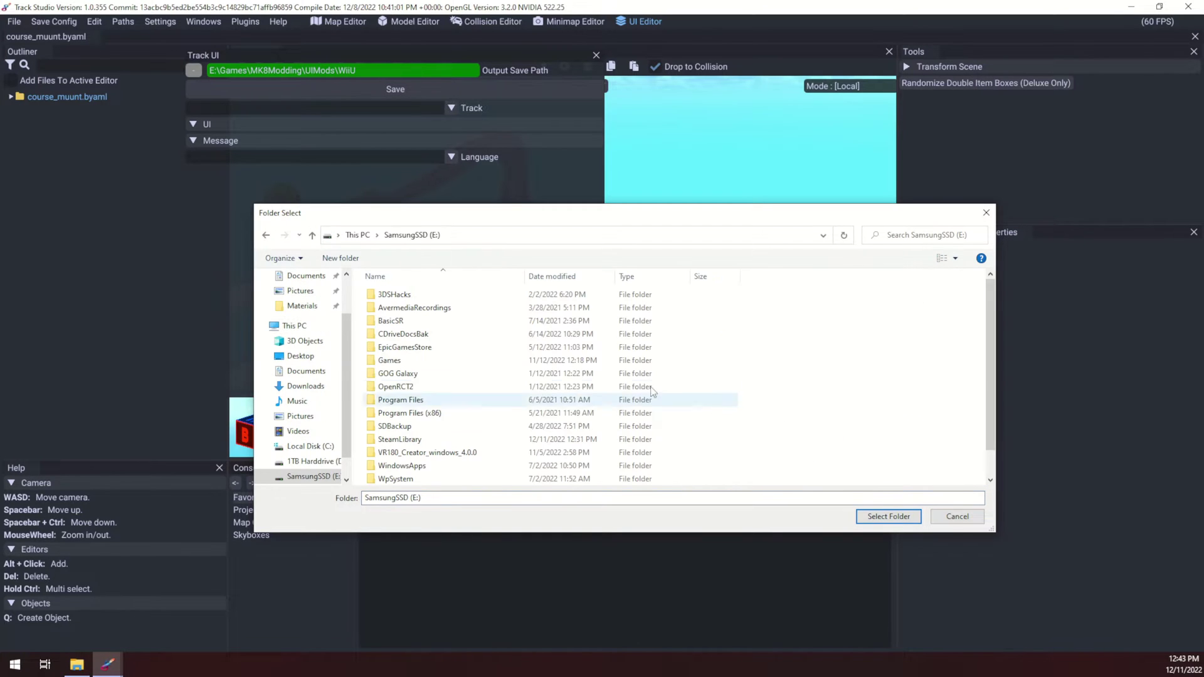
double_click(397, 394)
scroll(402, 376, down, 5)
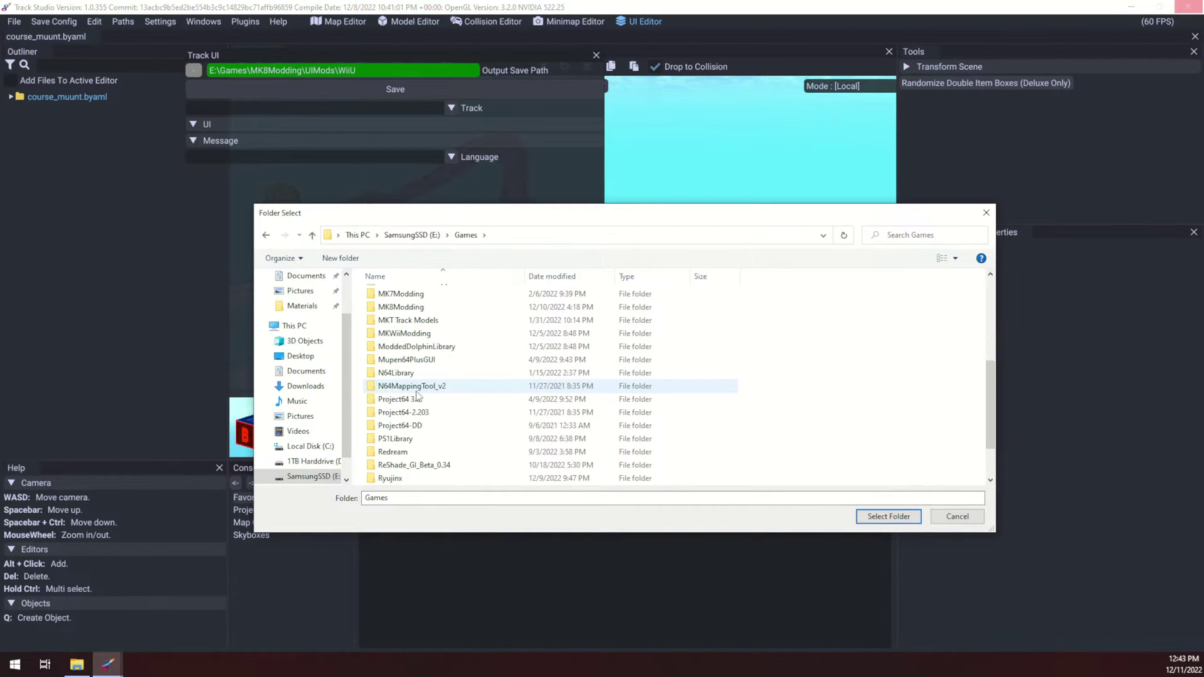
scroll(417, 401, up, 2)
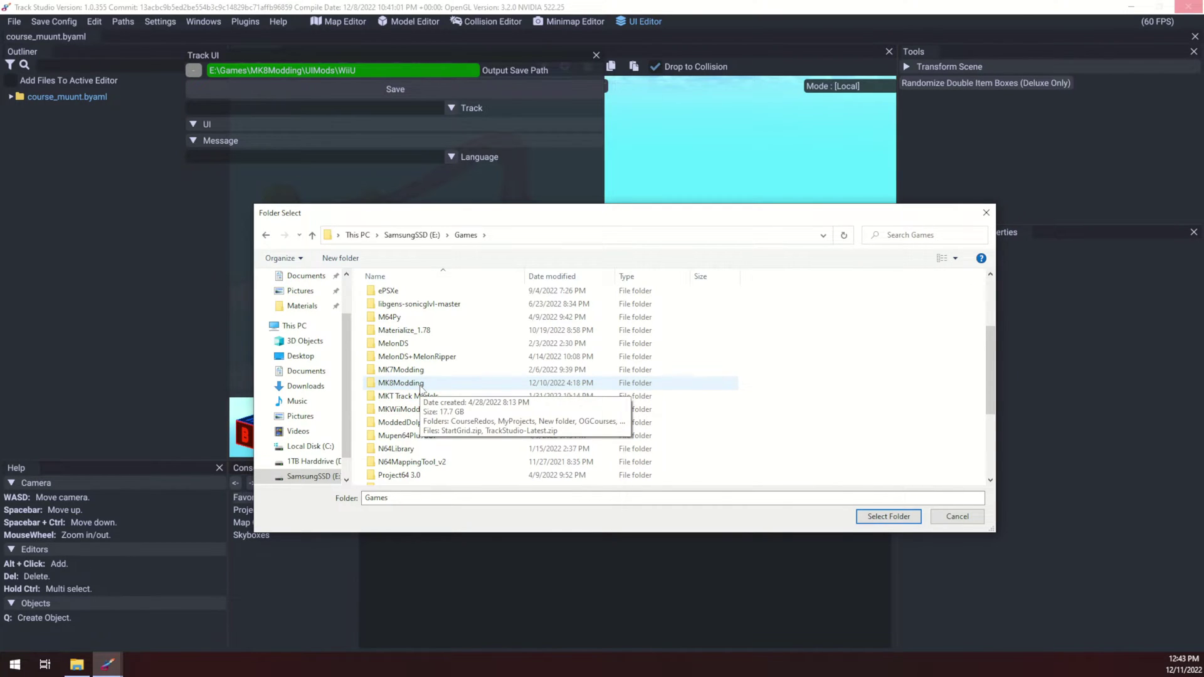
scroll(419, 389, down, 3)
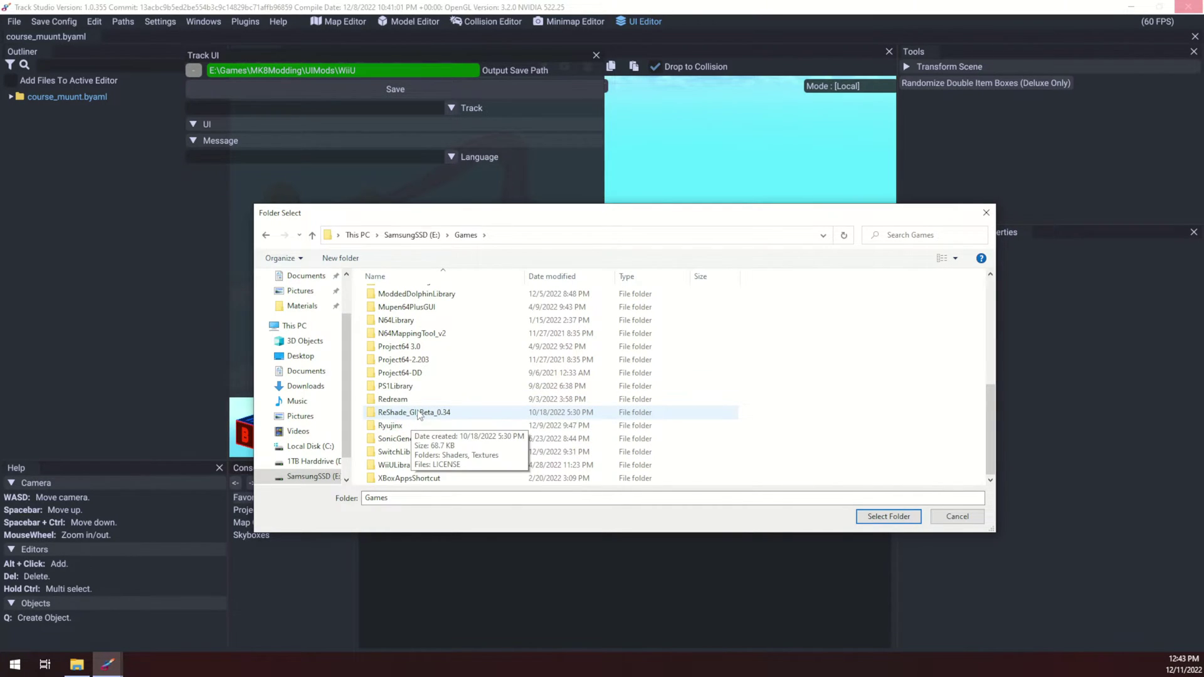
scroll(419, 414, up, 2)
double_click(418, 368)
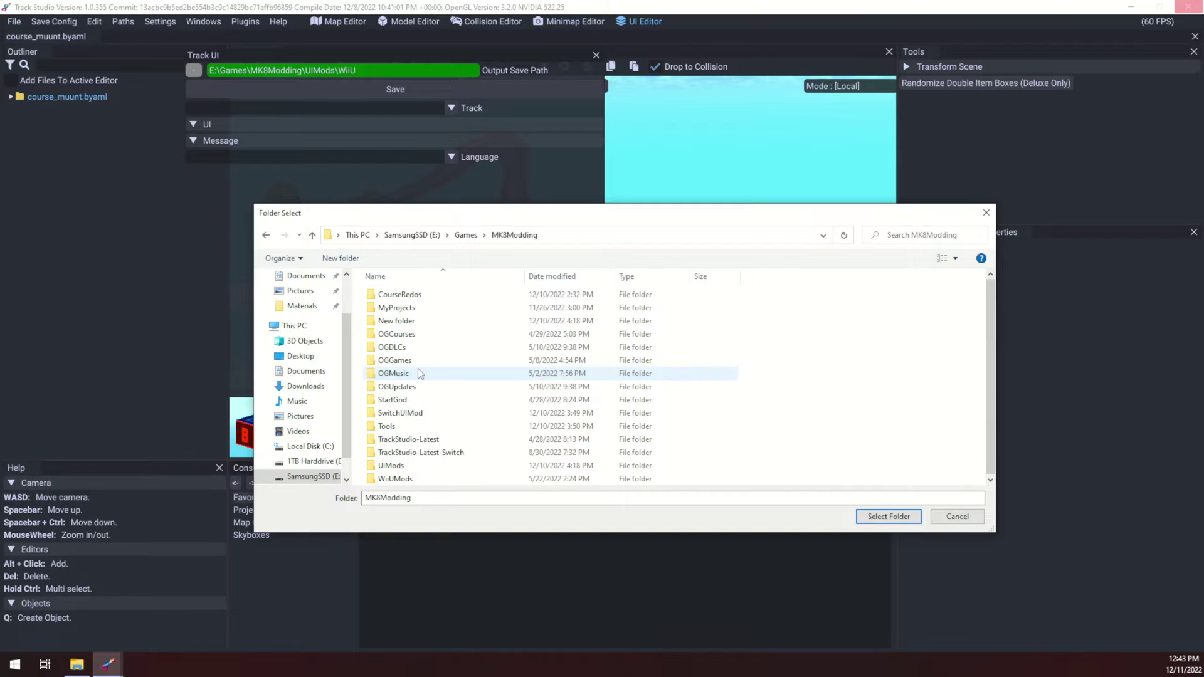
double_click(411, 467)
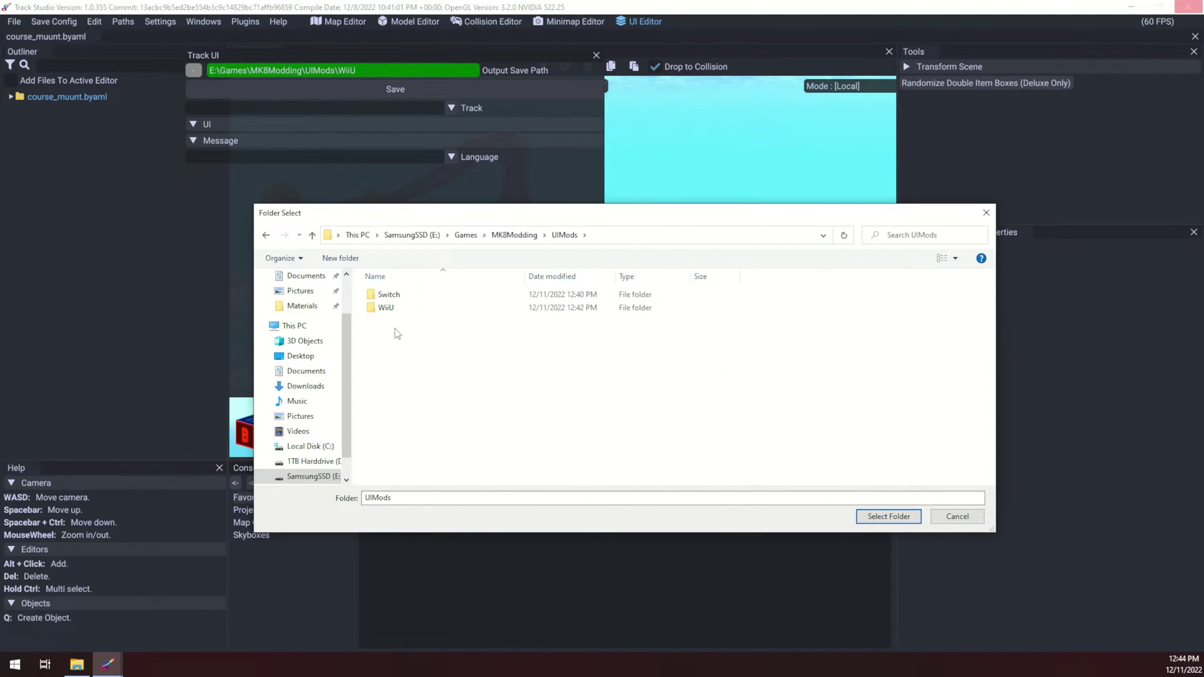
double_click(396, 313)
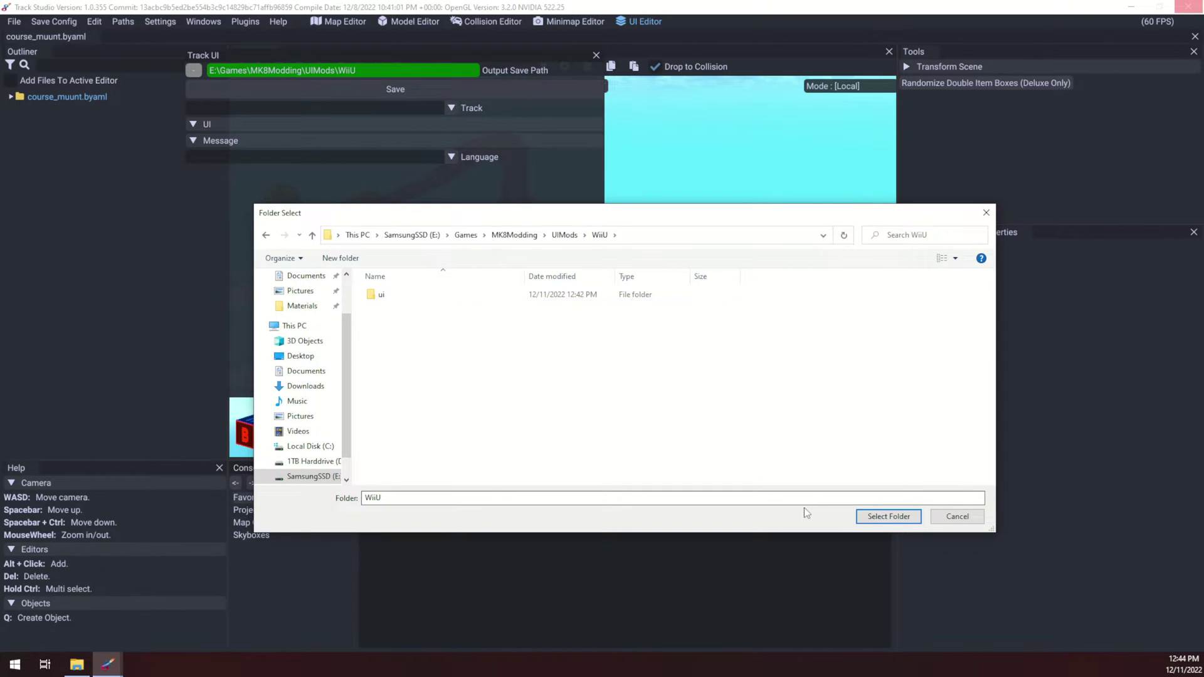
click(882, 518)
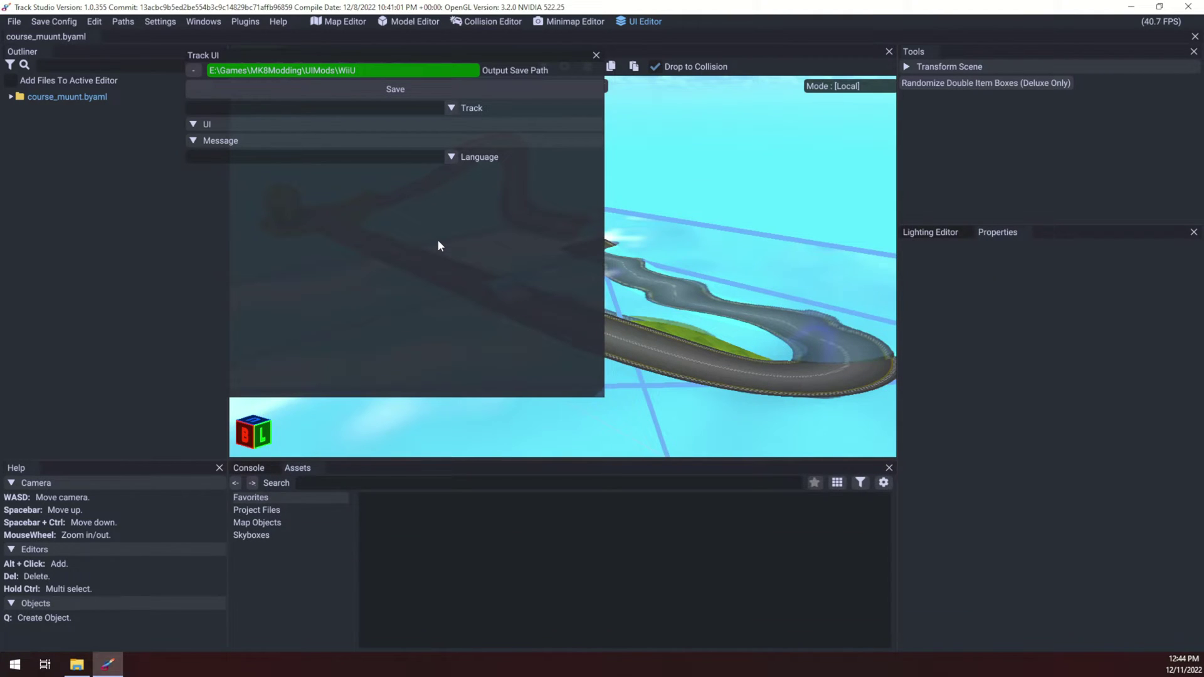
Open the Track dropdown and scroll through the track list to find Gu_FirstCircuit
click(451, 107)
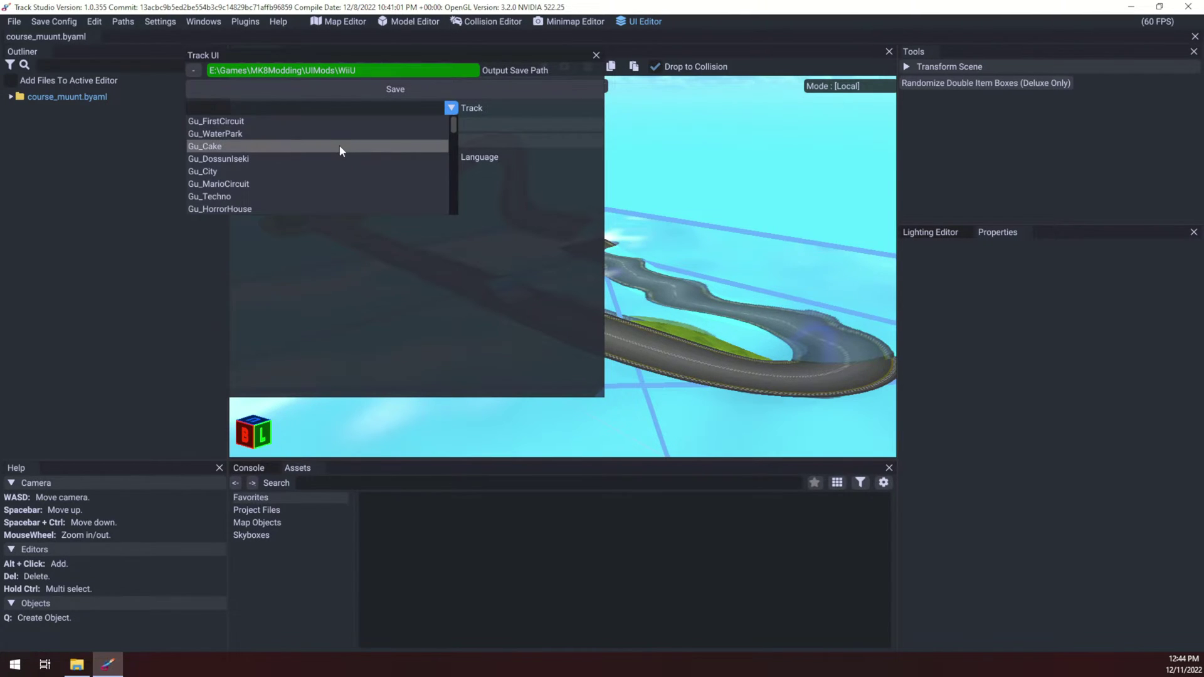
scroll(340, 146, down, 4)
scroll(340, 145, down, 3)
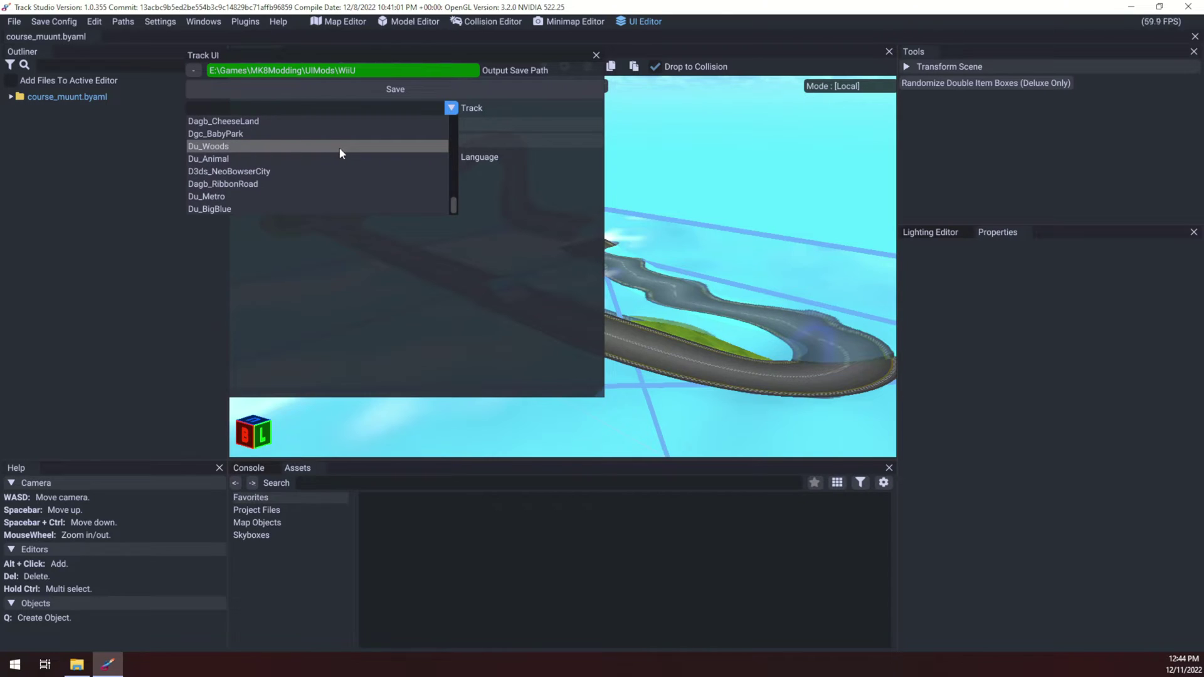
scroll(292, 194, up, 6)
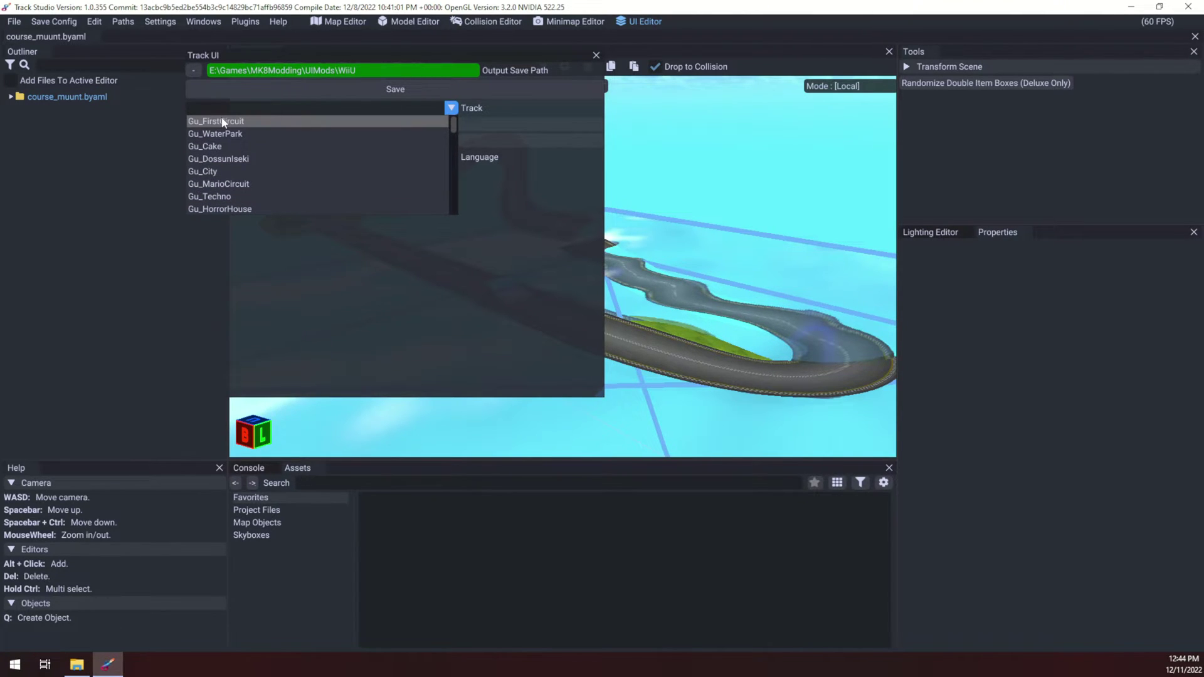
scroll(232, 147, down, 5)
scroll(232, 147, up, 5)
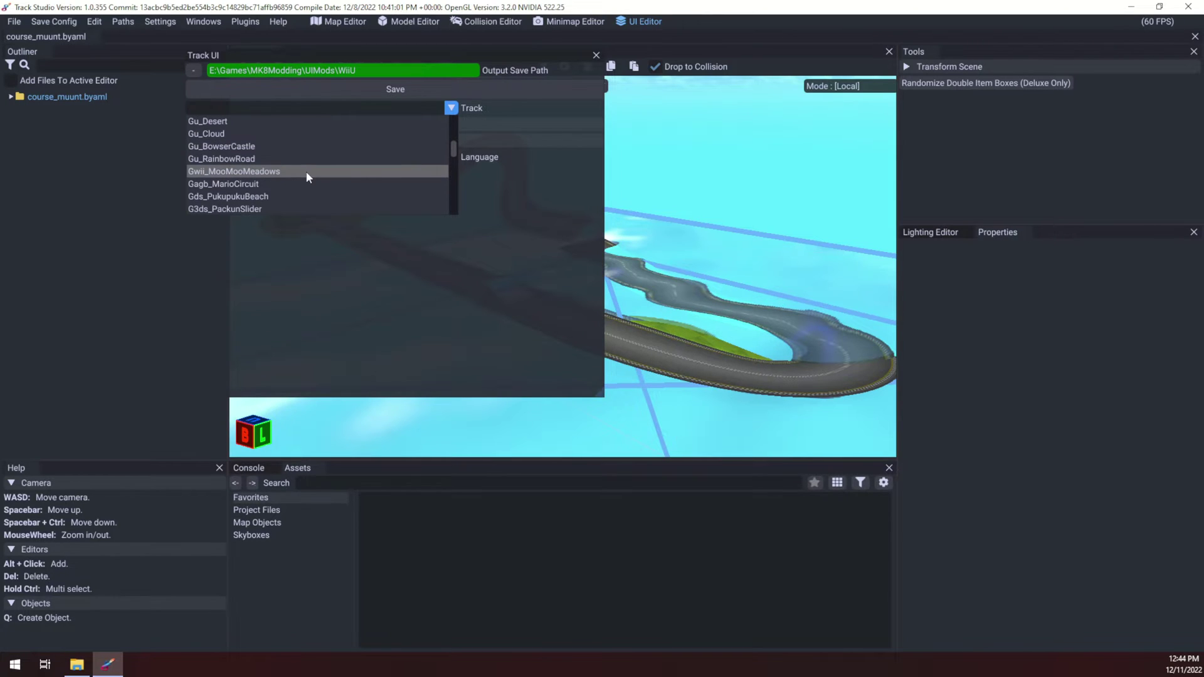
scroll(277, 163, up, 3)
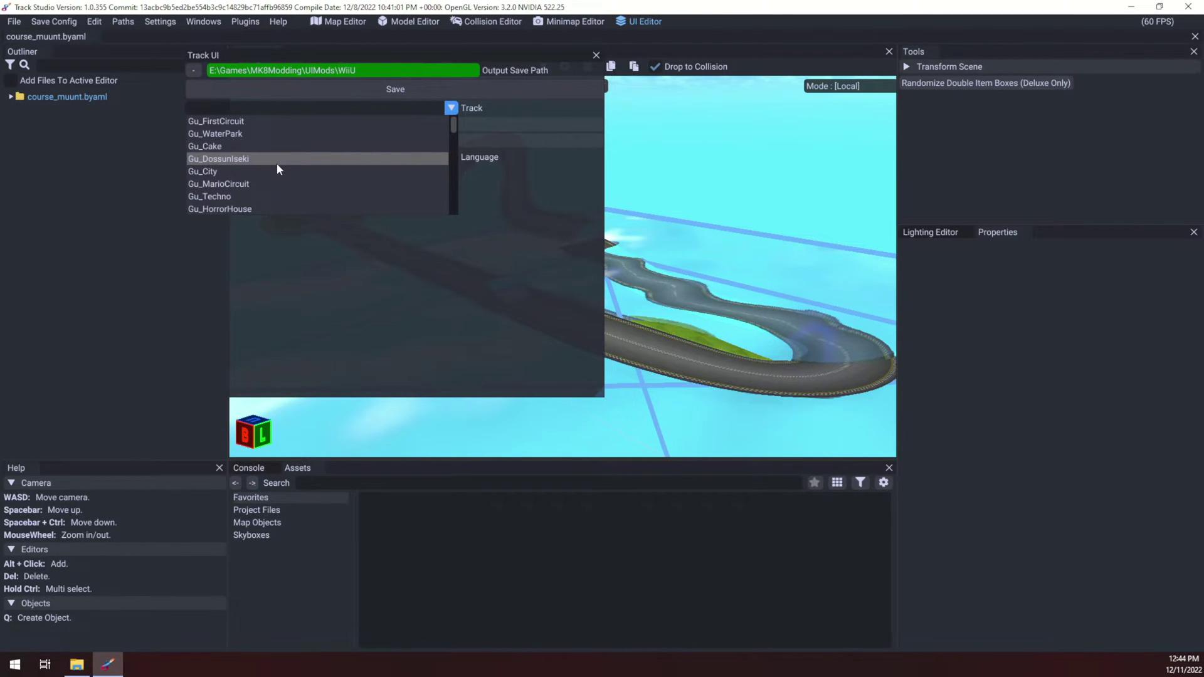
Select Gu_FirstCircuit and export its preview over TrackPreview.png in MyProjects\Tutorial\Part14
click(239, 123)
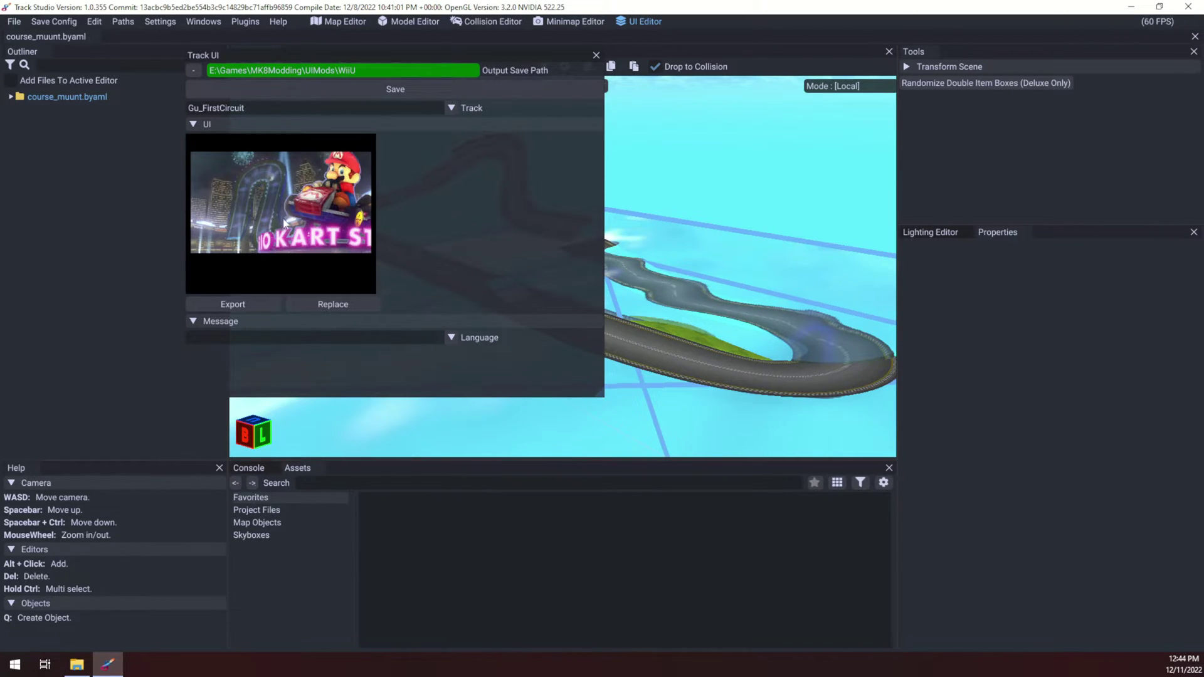
click(242, 303)
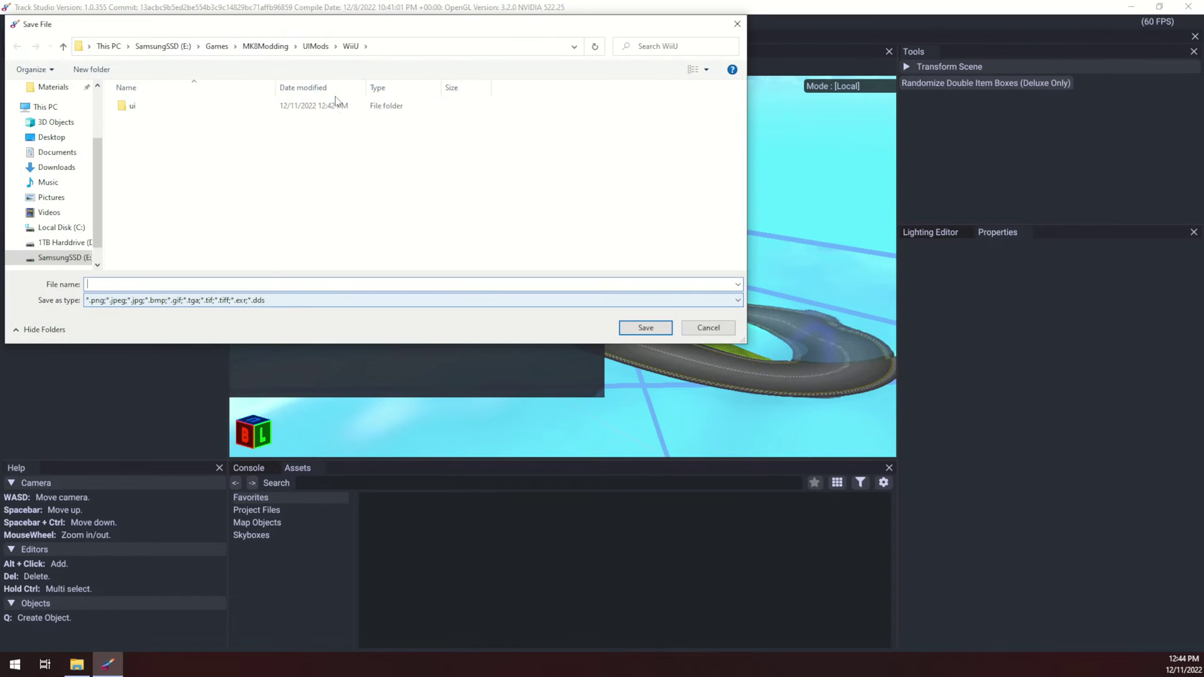
click(266, 46)
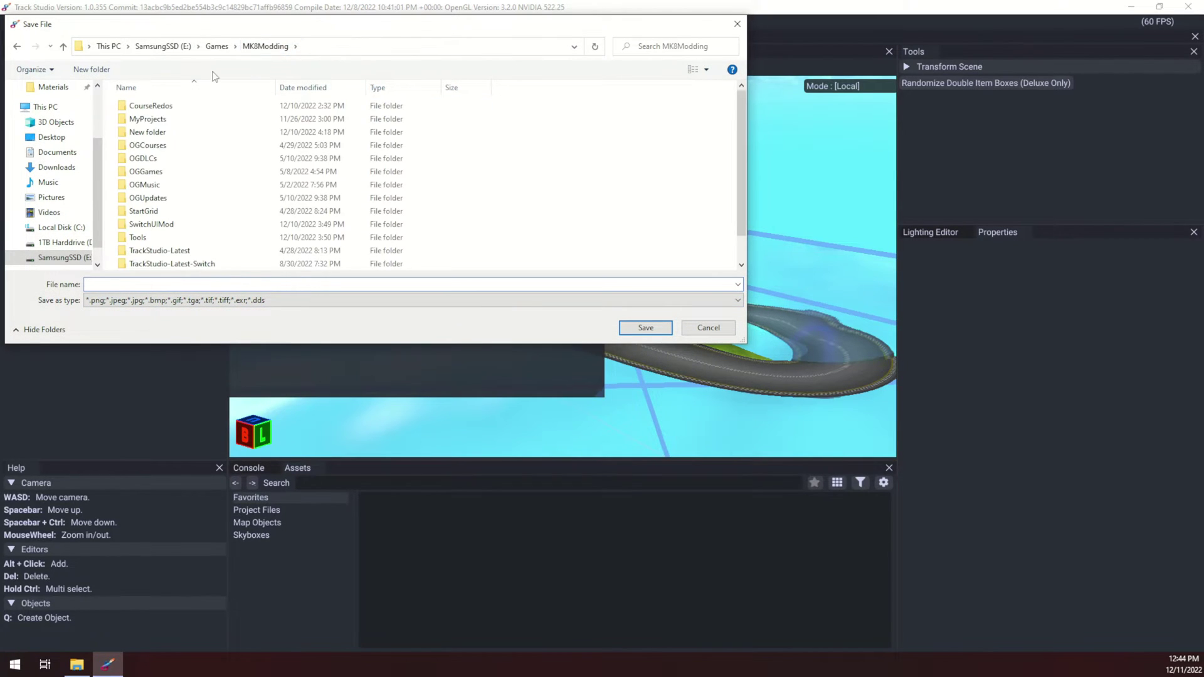
double_click(148, 119)
click(148, 253)
double_click(148, 251)
double_click(145, 265)
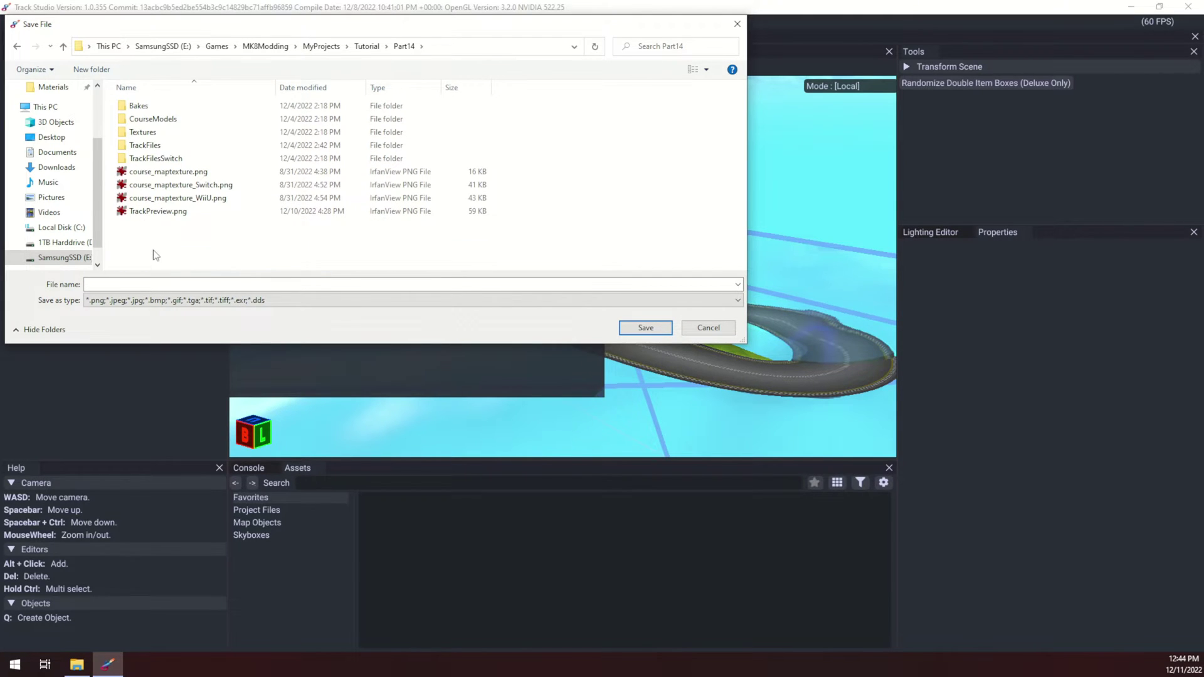
click(182, 213)
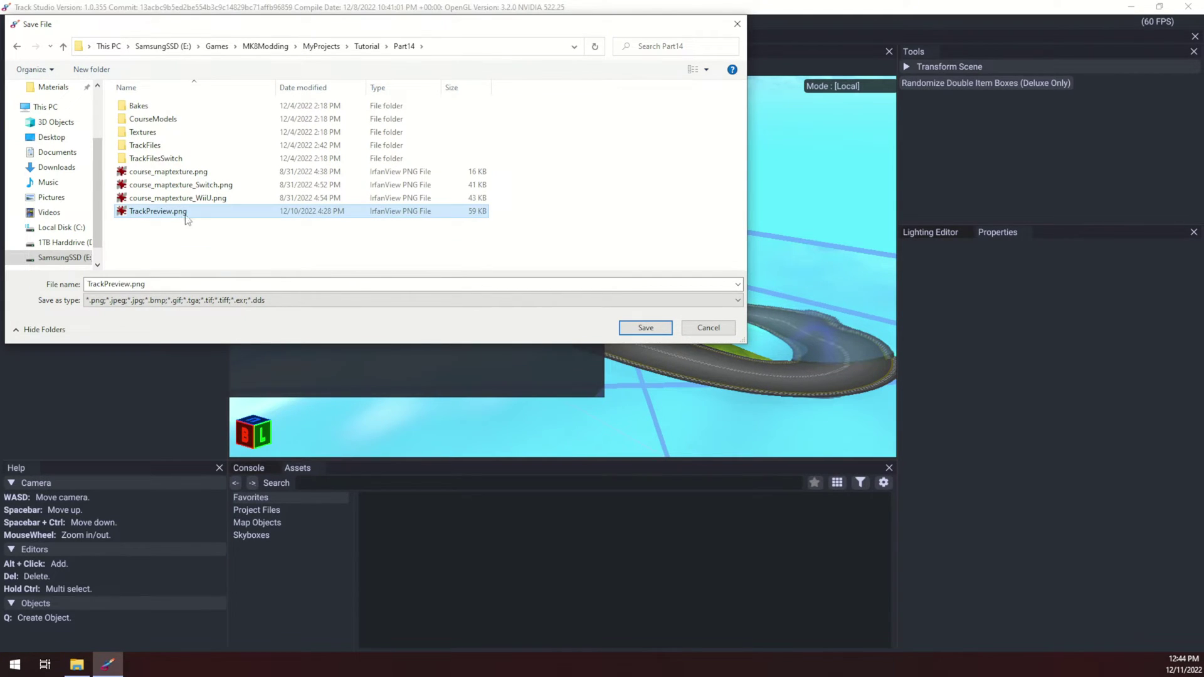
click(632, 331)
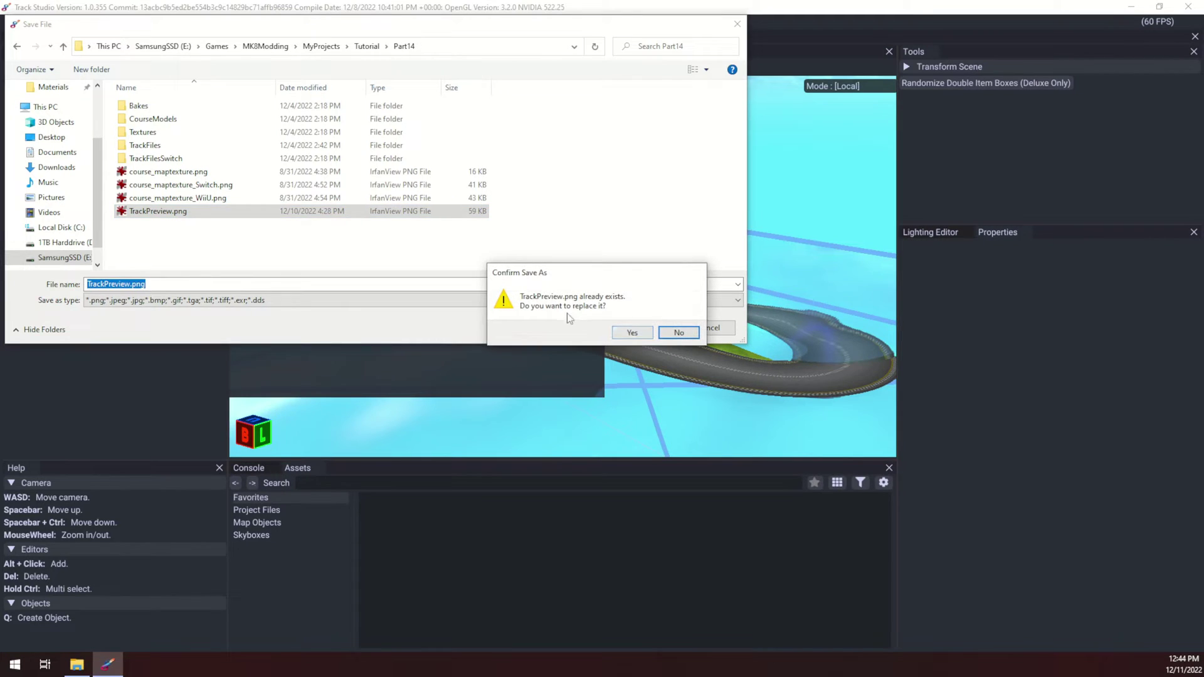
click(631, 332)
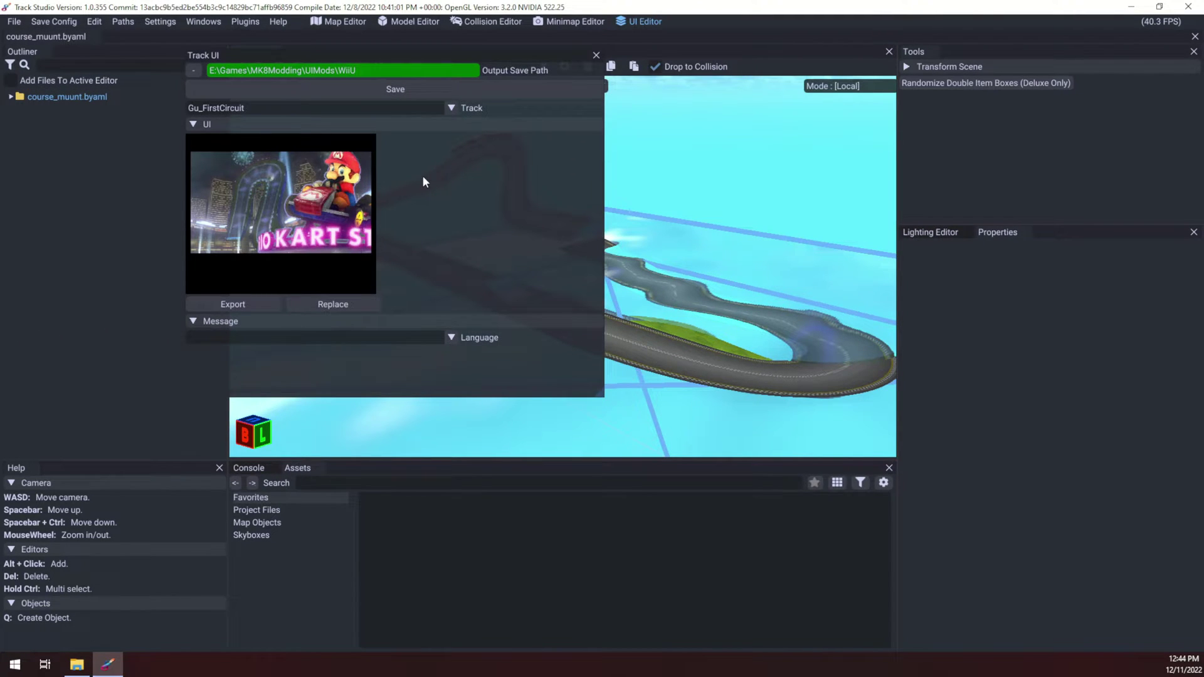
Close the Track UI editor, then zoom and pan the viewport across the course
click(595, 58)
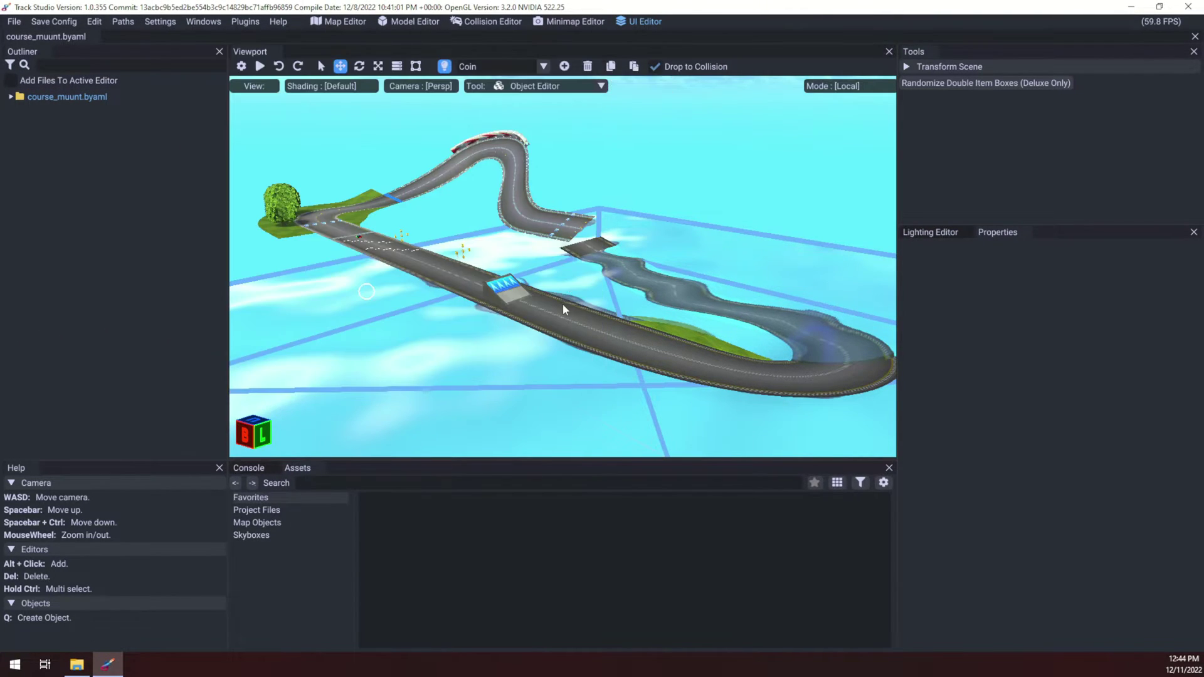
scroll(543, 251, down, 2)
scroll(675, 344, up, 3)
scroll(484, 214, down, 3)
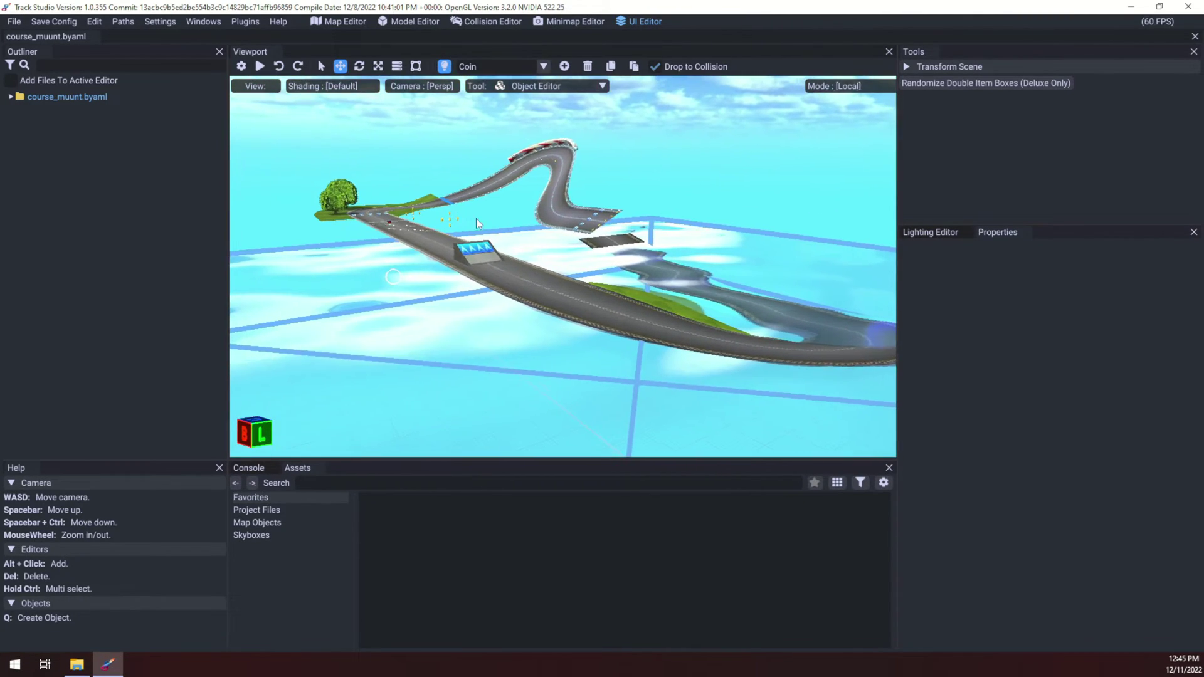
scroll(476, 218, down, 3)
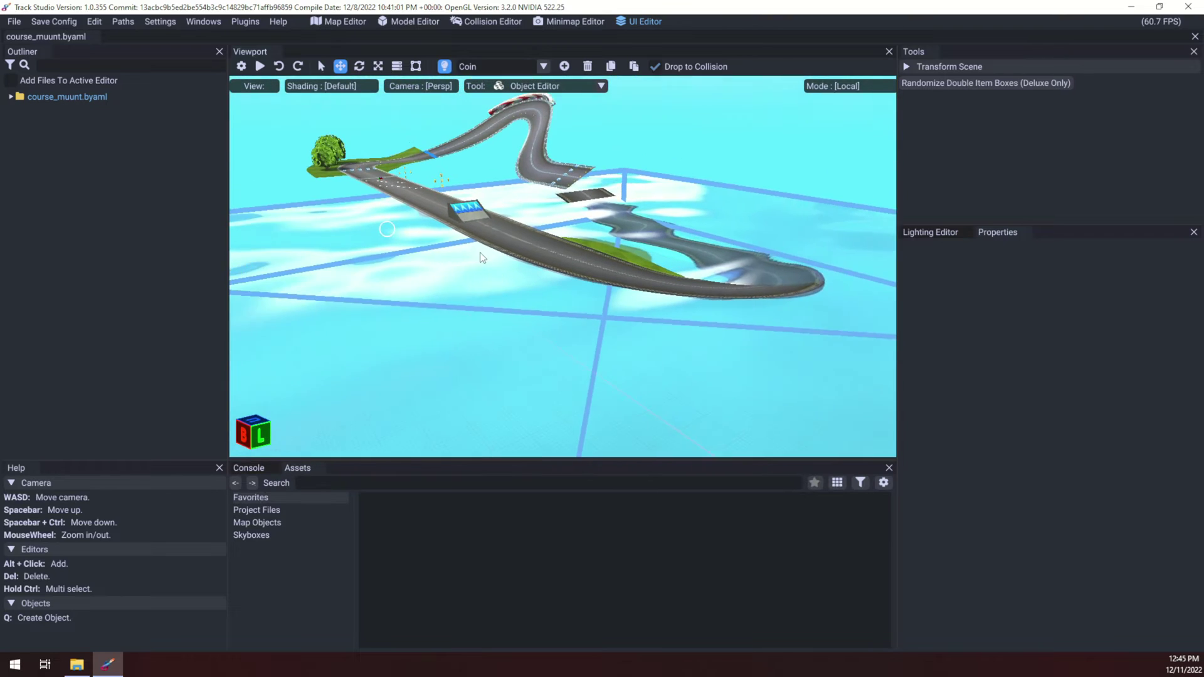
scroll(483, 194, up, 2)
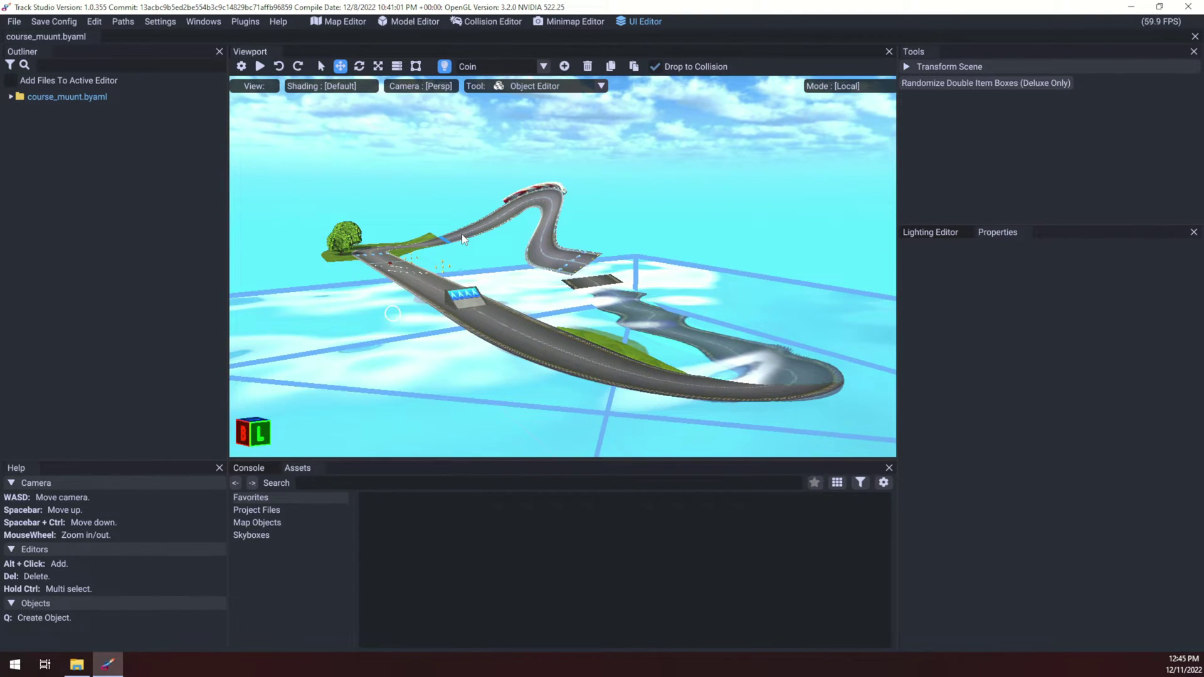
drag(474, 186, 513, 226)
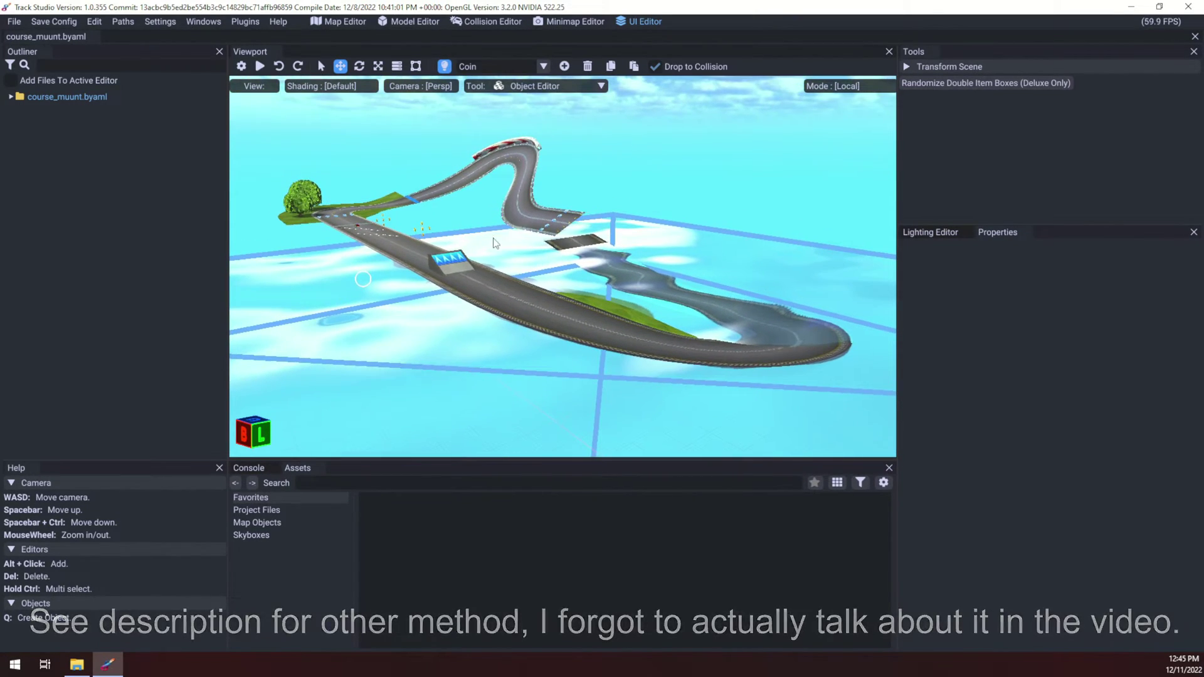
drag(434, 350, 555, 314)
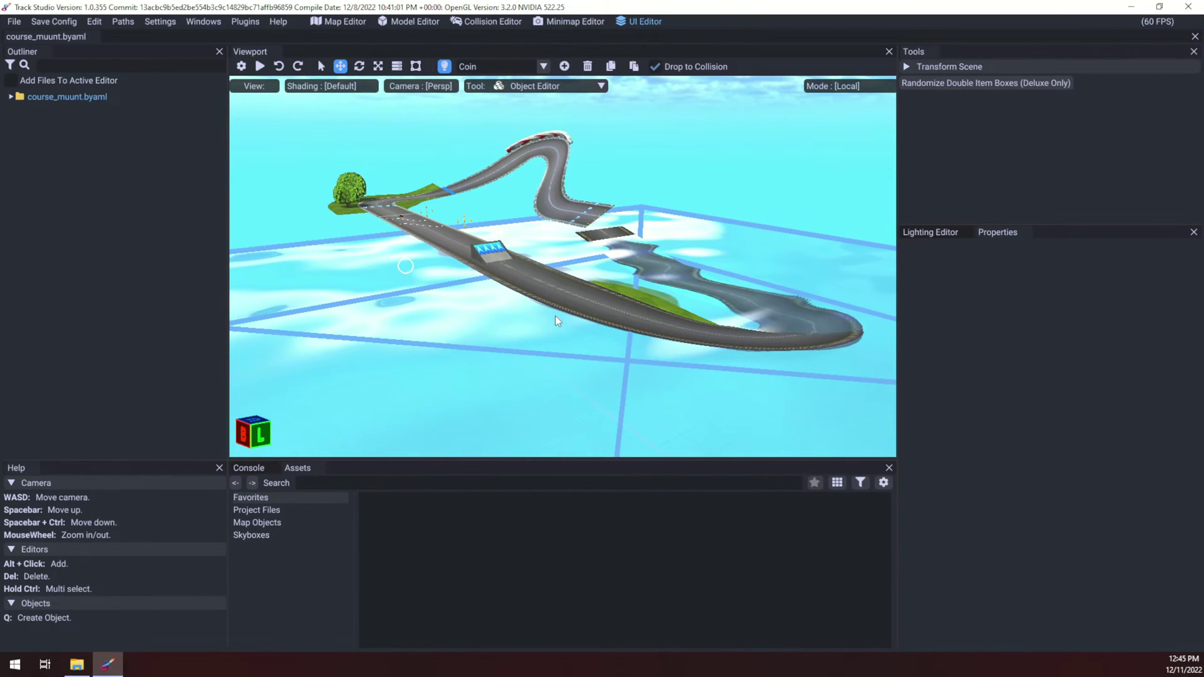
Expand course_muunt.byaml > Objects > Map Objects and hide the Start and WaterBox
click(62, 97)
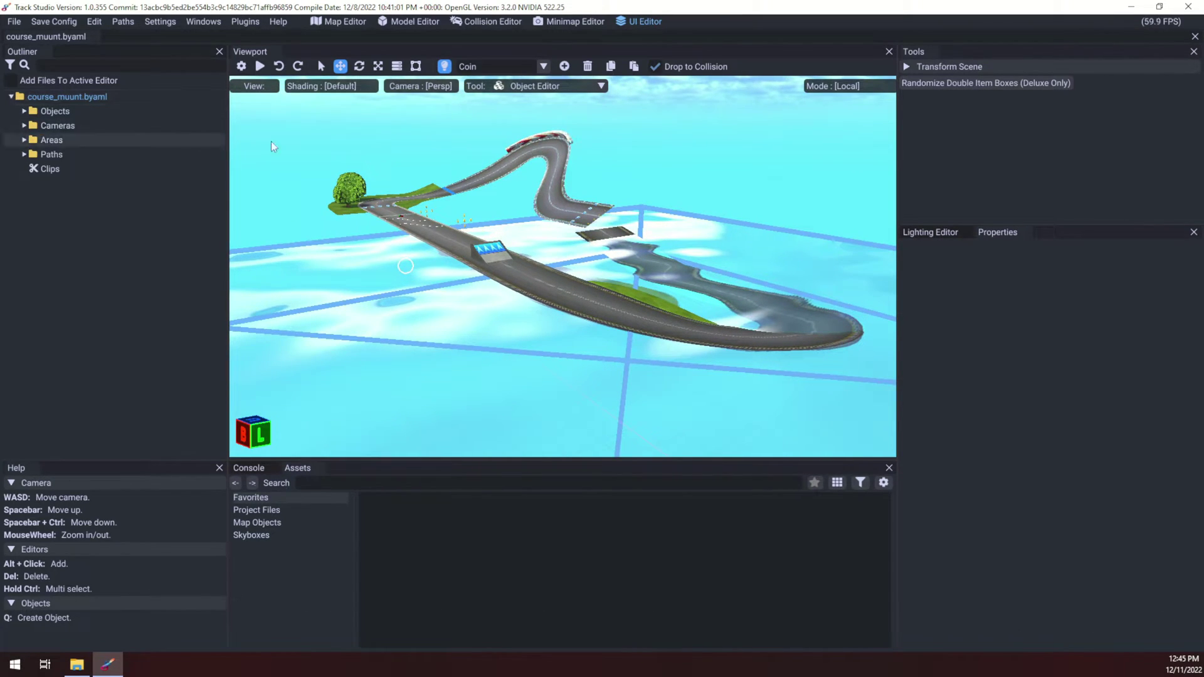
click(24, 111)
click(37, 126)
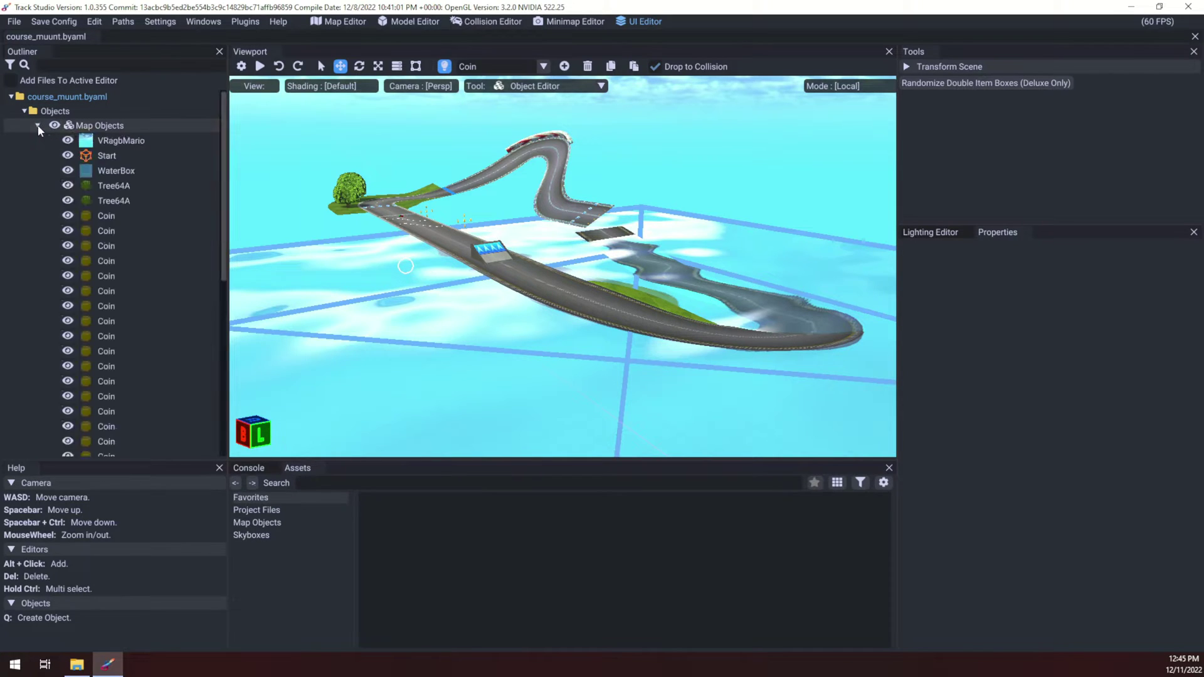
click(68, 156)
click(68, 171)
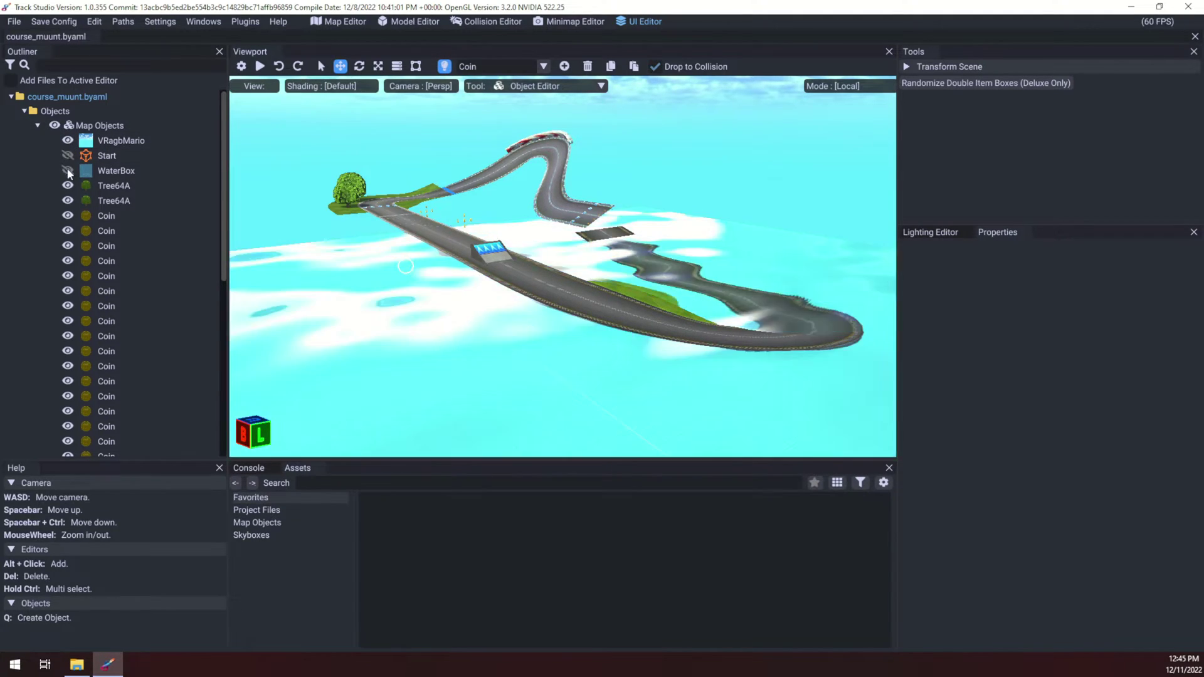
Hide all eight ItemBox objects
scroll(75, 226, down, 4)
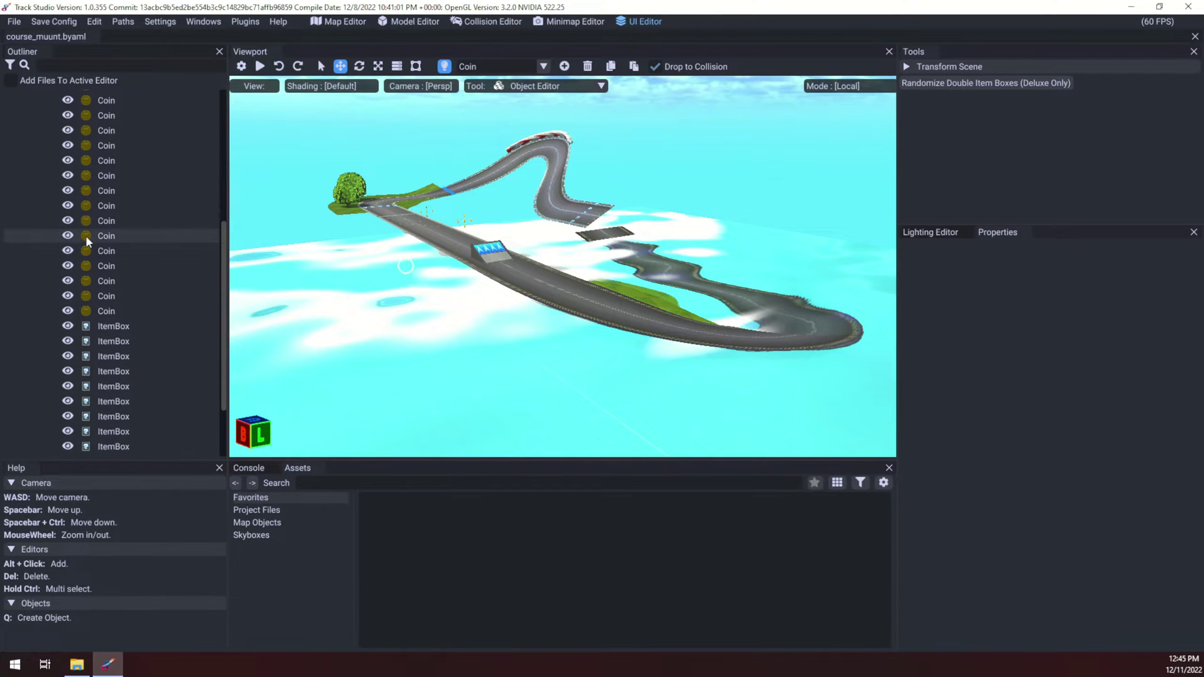
scroll(86, 235, down, 2)
click(68, 240)
click(68, 255)
click(67, 269)
click(68, 286)
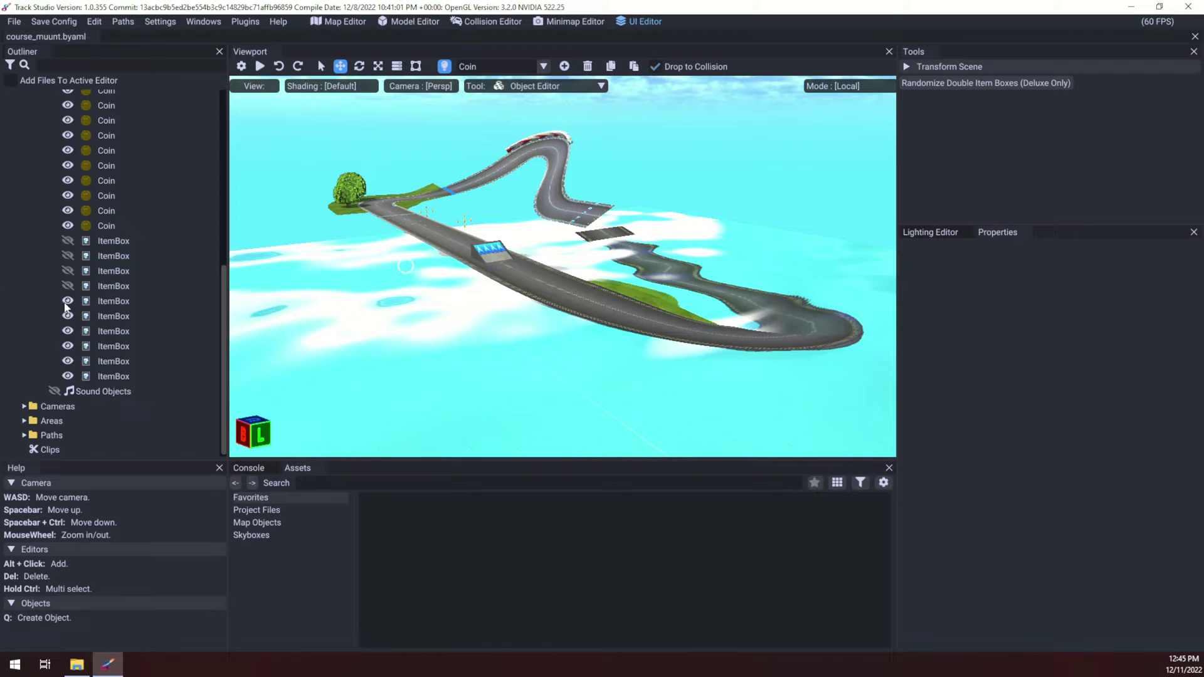
click(68, 301)
click(68, 316)
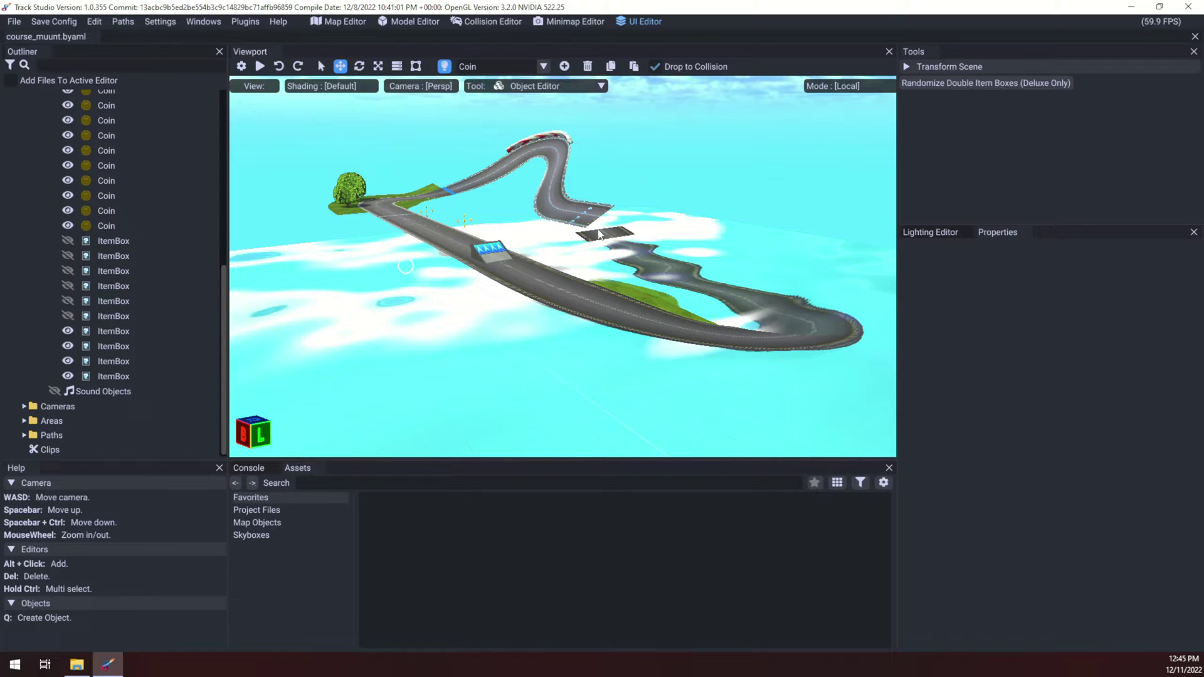
click(68, 331)
click(68, 363)
Hide all seventeen Coin objects, leaving only the course and trees visible
scroll(81, 299, up, 3)
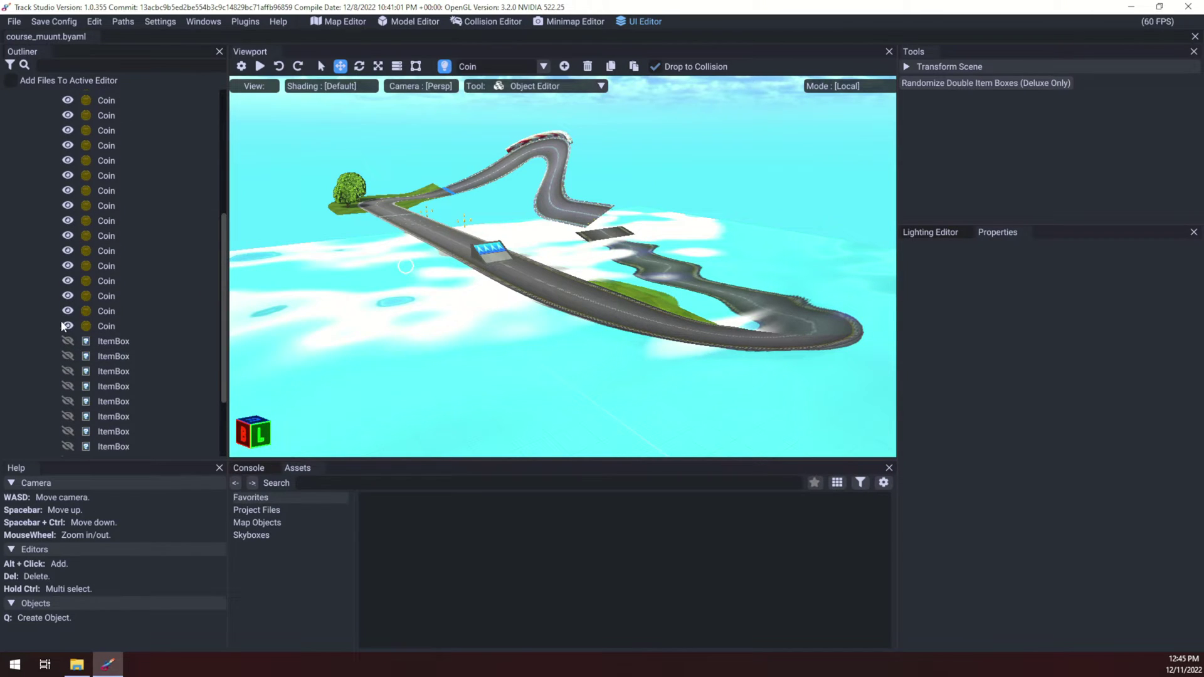
click(68, 311)
click(67, 296)
click(68, 281)
click(66, 265)
click(65, 250)
click(63, 236)
scroll(62, 233, up, 3)
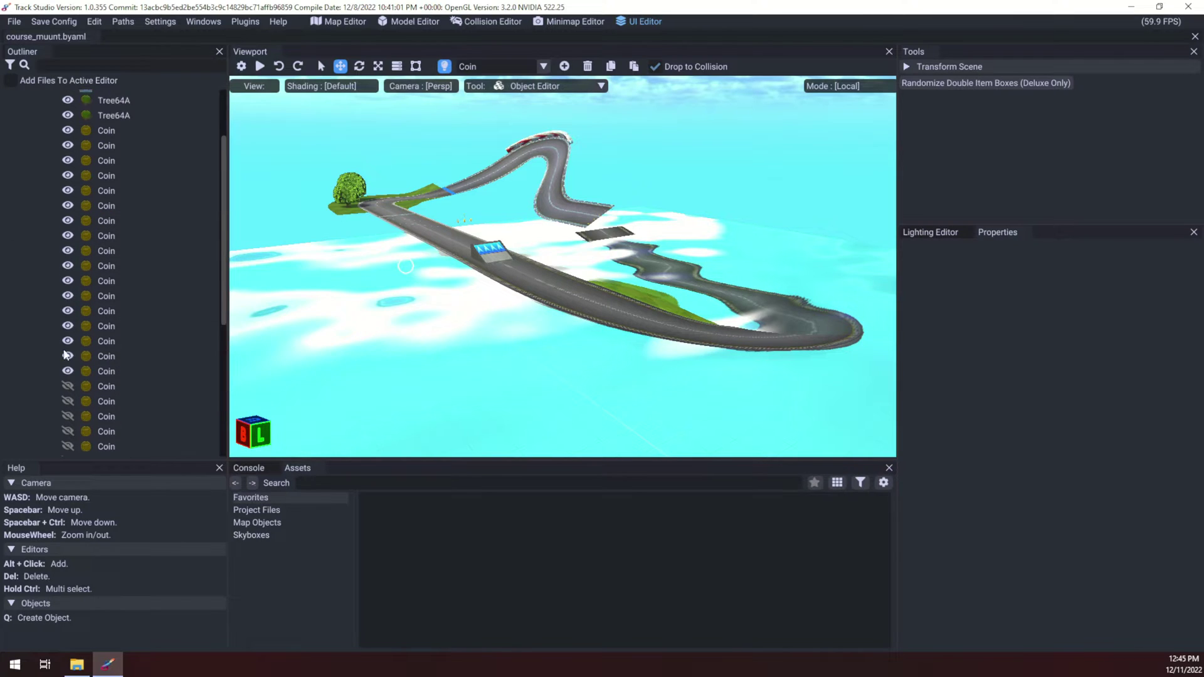
click(68, 326)
click(67, 311)
click(68, 266)
click(68, 251)
click(68, 235)
click(68, 221)
click(67, 206)
click(68, 176)
click(68, 161)
click(68, 147)
click(68, 131)
scroll(129, 276, up, 2)
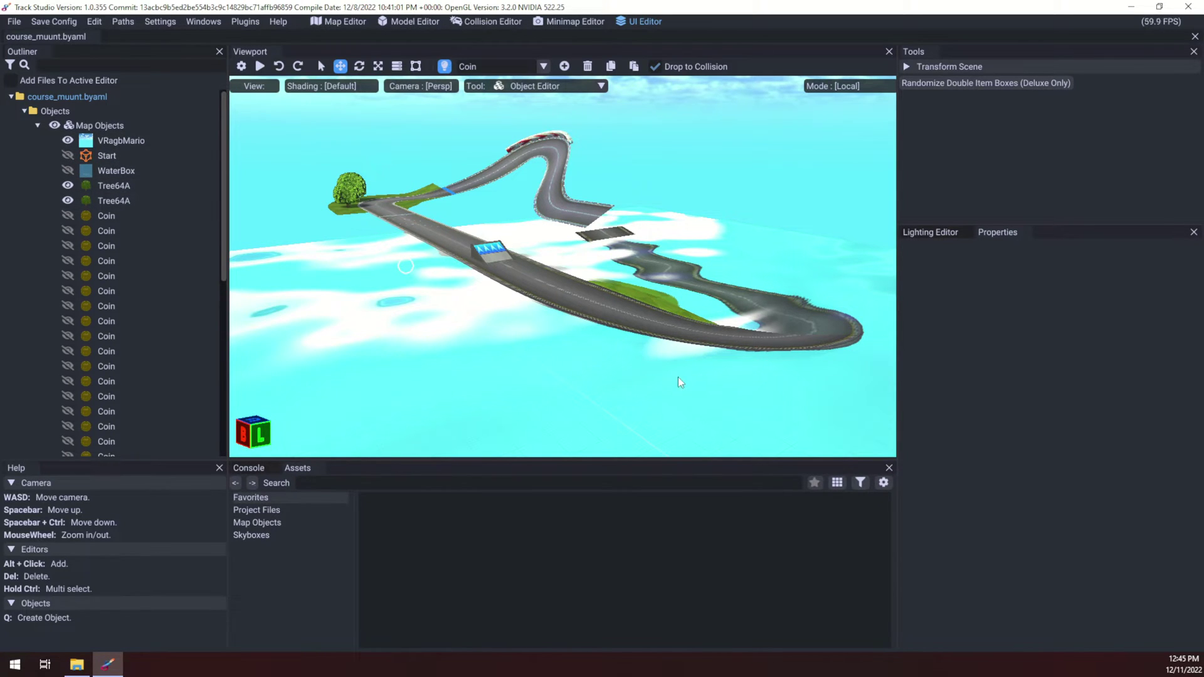
Zoom and orbit the 3D camera to frame the whole course for a preview picture
scroll(635, 344, up, 3)
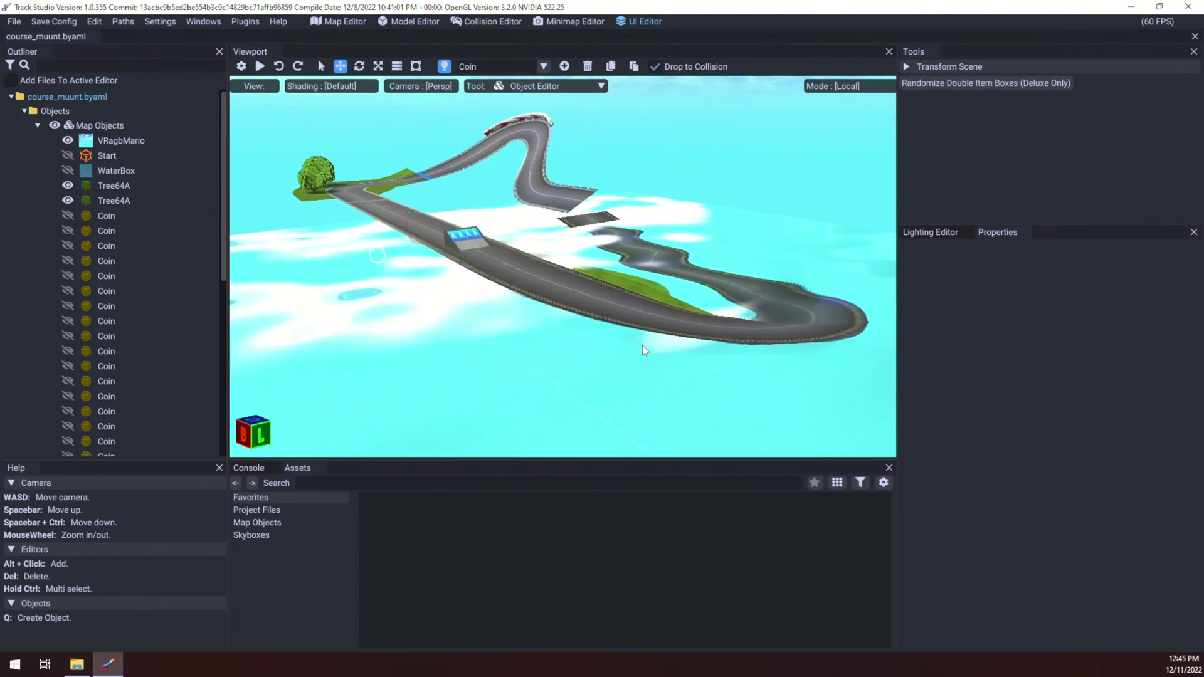
scroll(645, 341, down, 1)
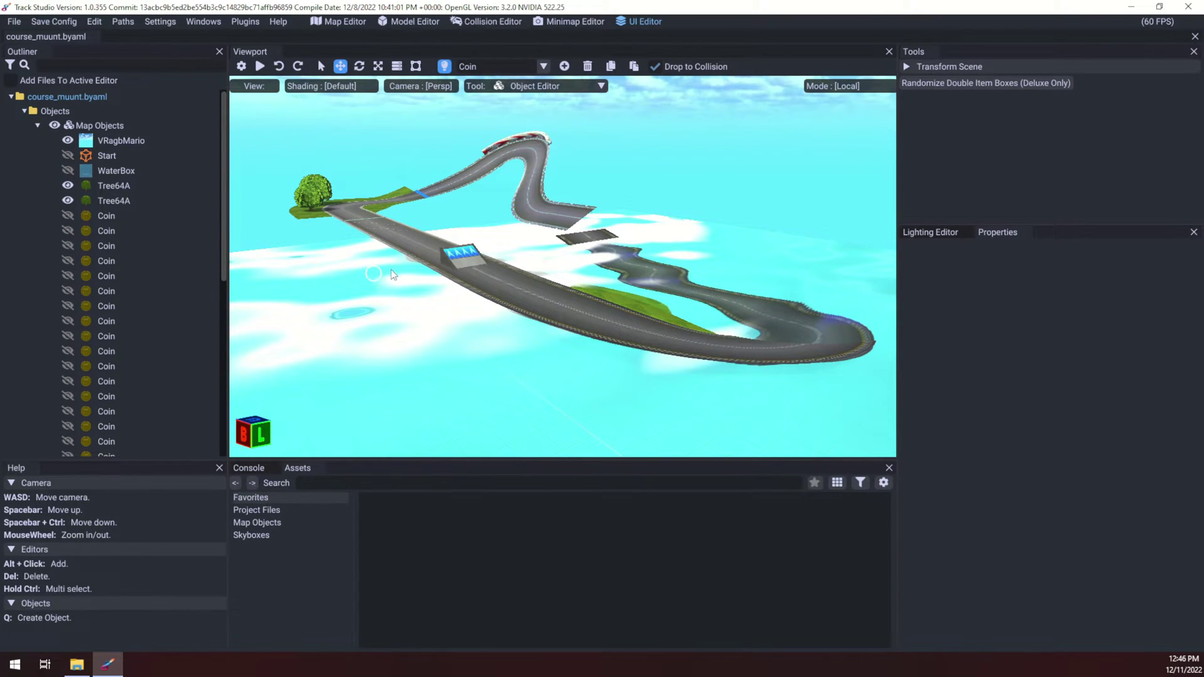
drag(787, 340, 404, 317)
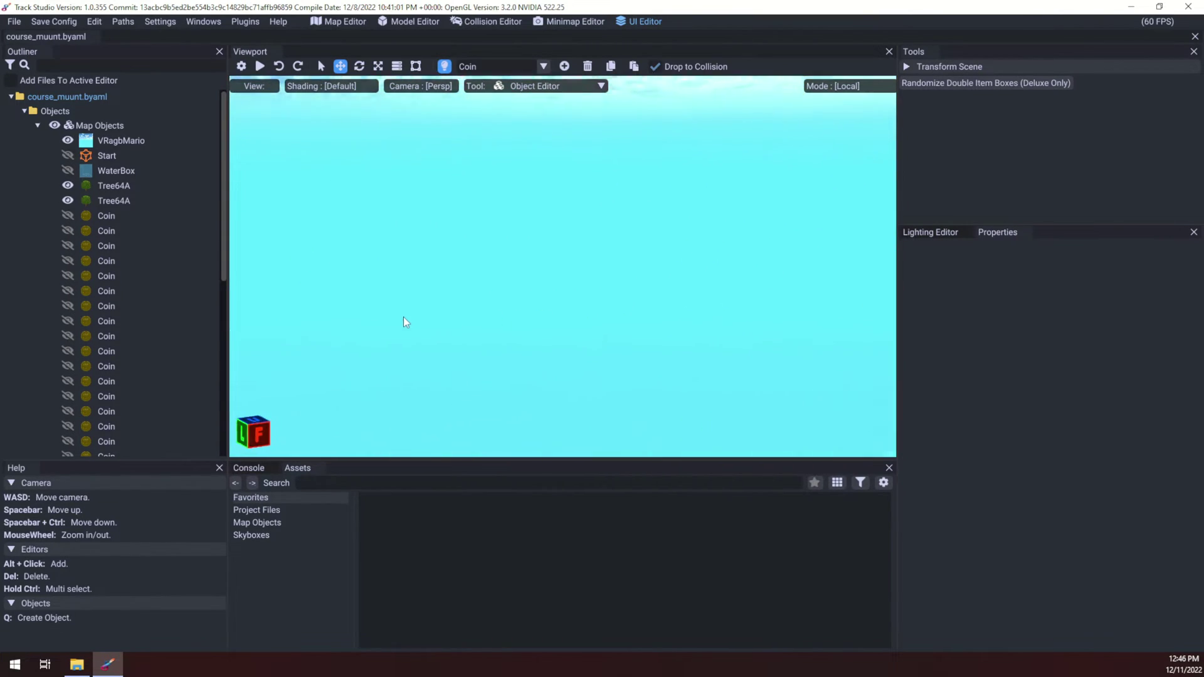
click(393, 270)
drag(348, 311, 706, 294)
drag(433, 368, 497, 368)
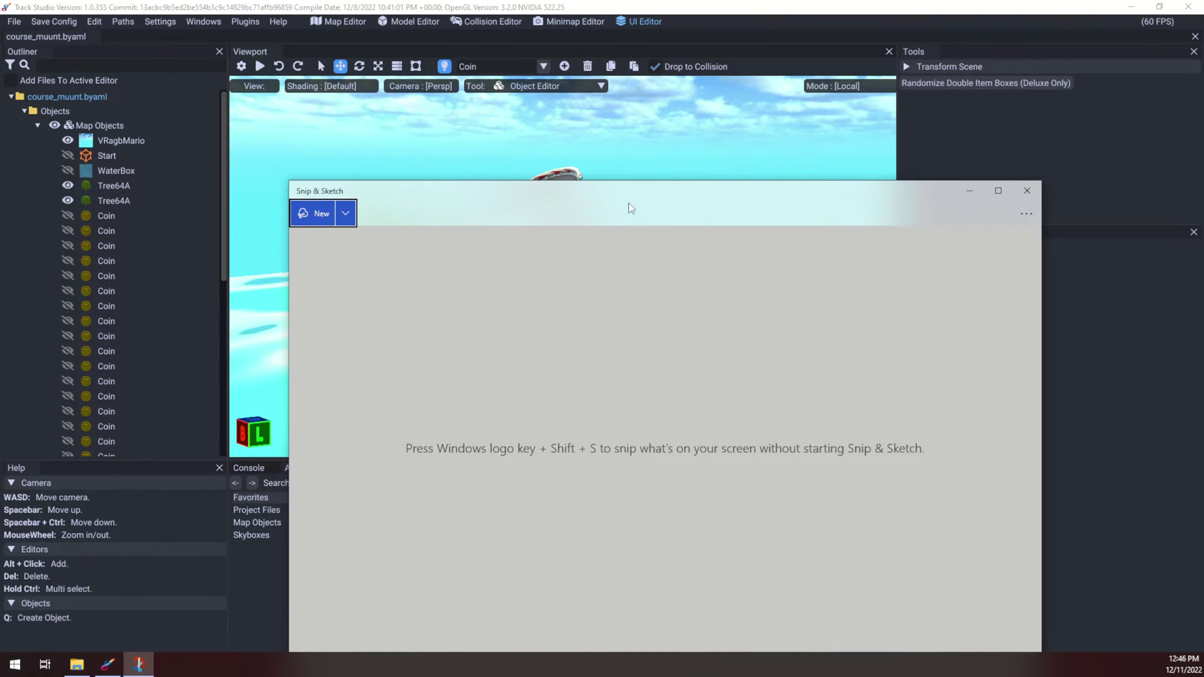
Snip the course viewport and save it over Testcourespreview.png, replacing the file
click(318, 222)
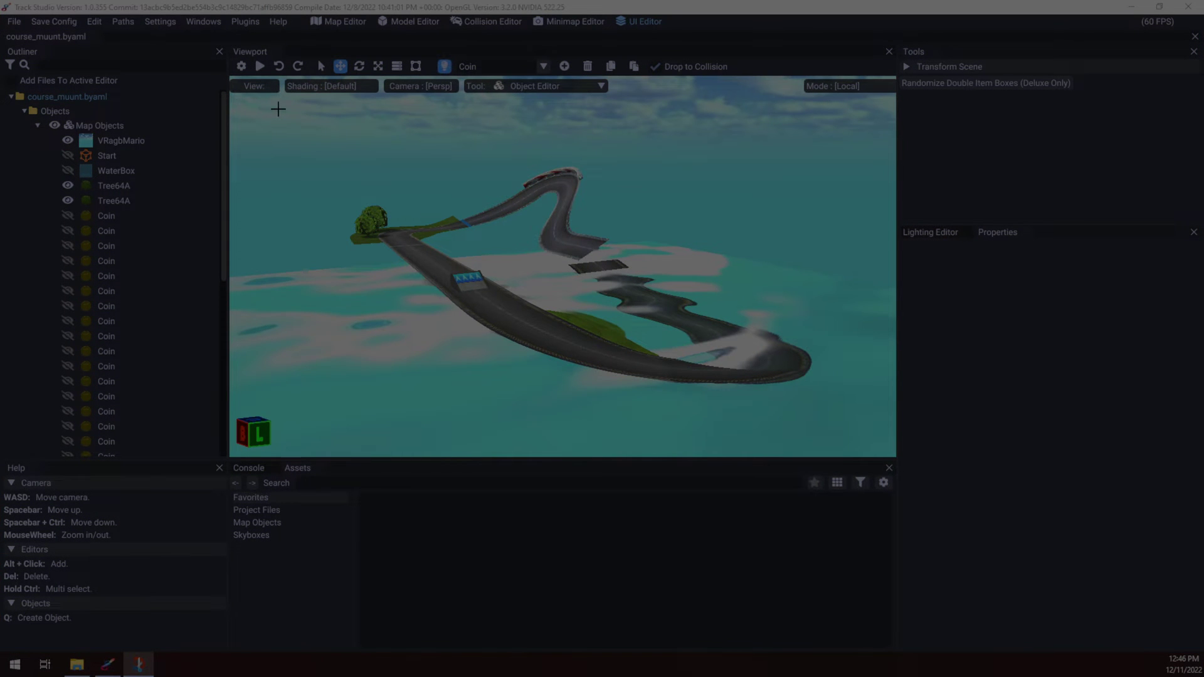
drag(278, 109, 851, 427)
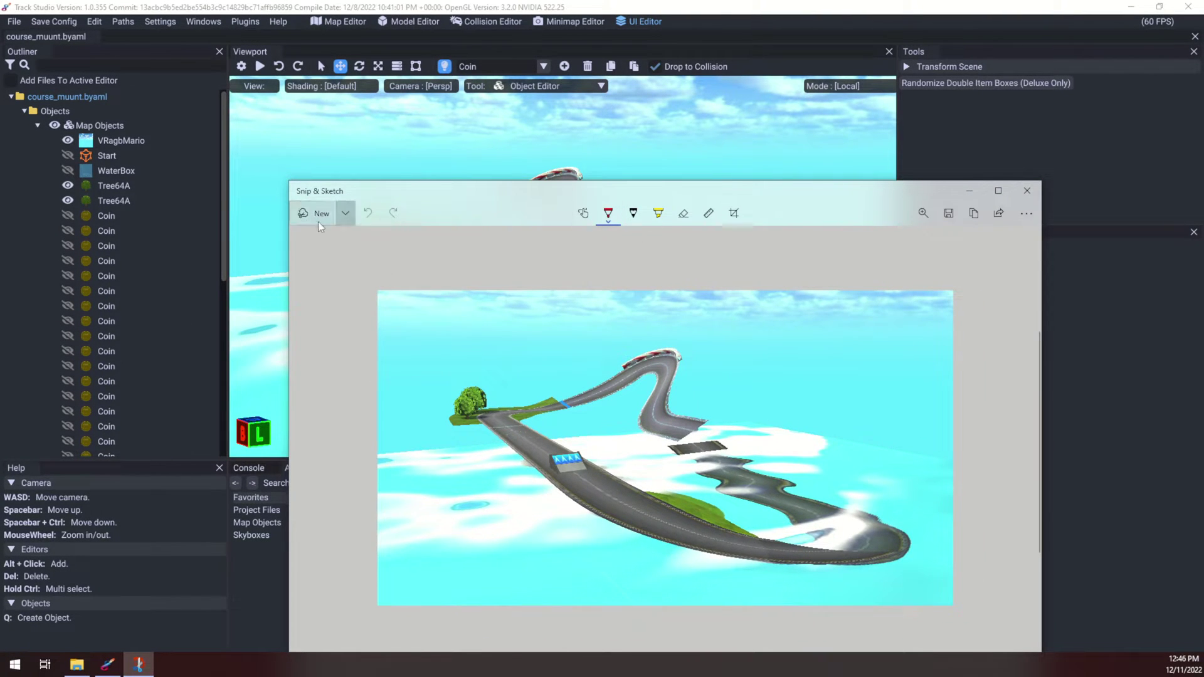
click(950, 215)
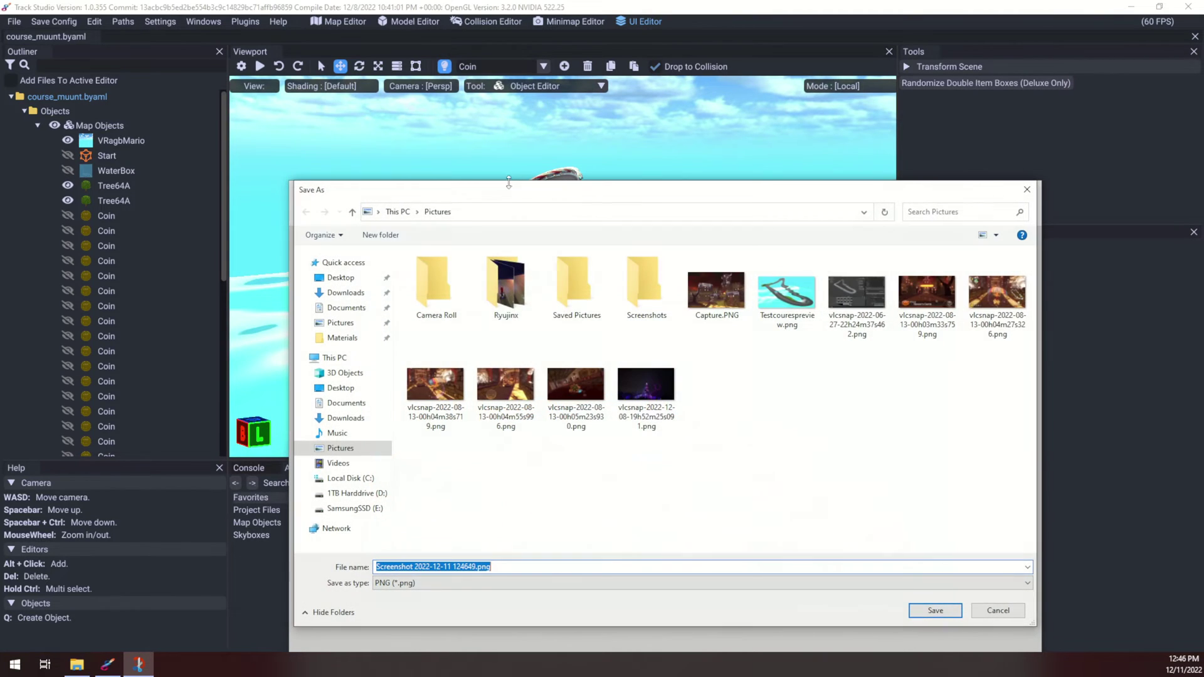
click(787, 292)
click(914, 613)
click(636, 333)
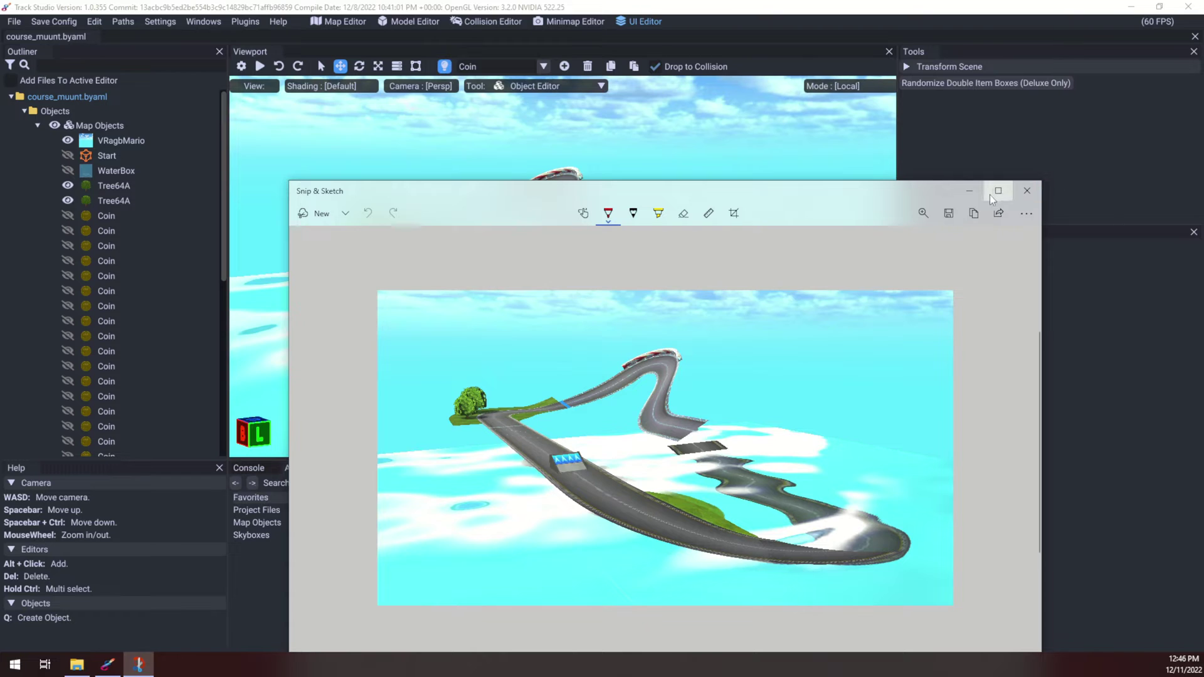
click(965, 193)
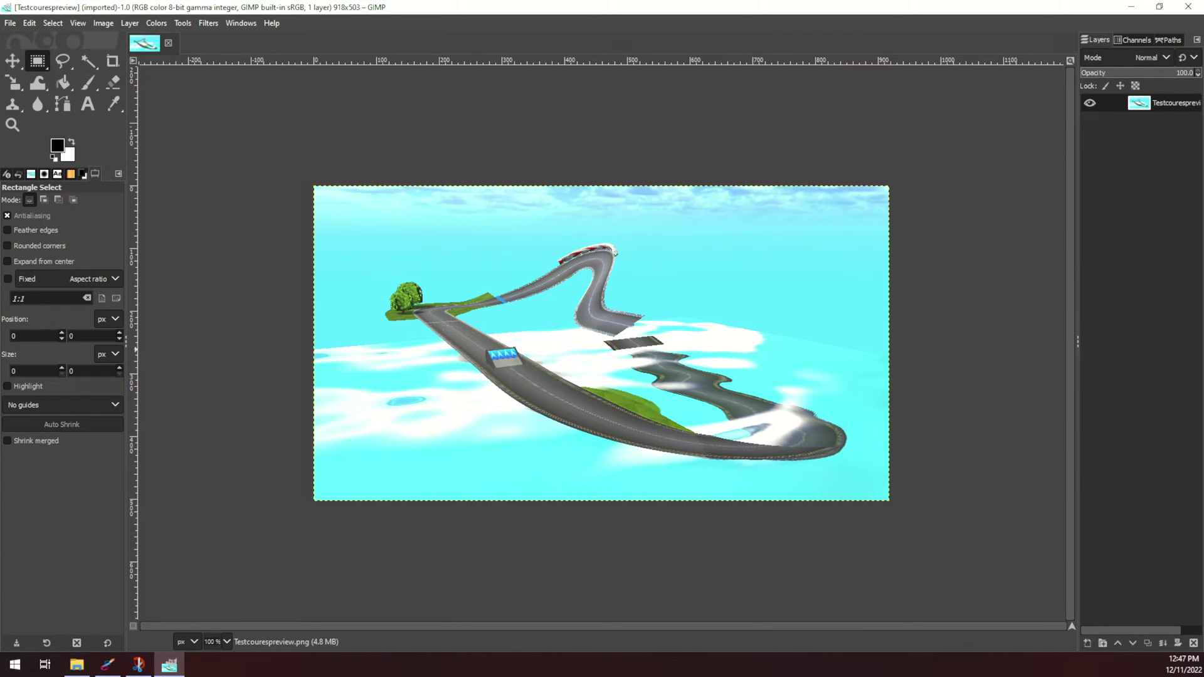
Close the Testcourespreview image in GIMP
click(168, 43)
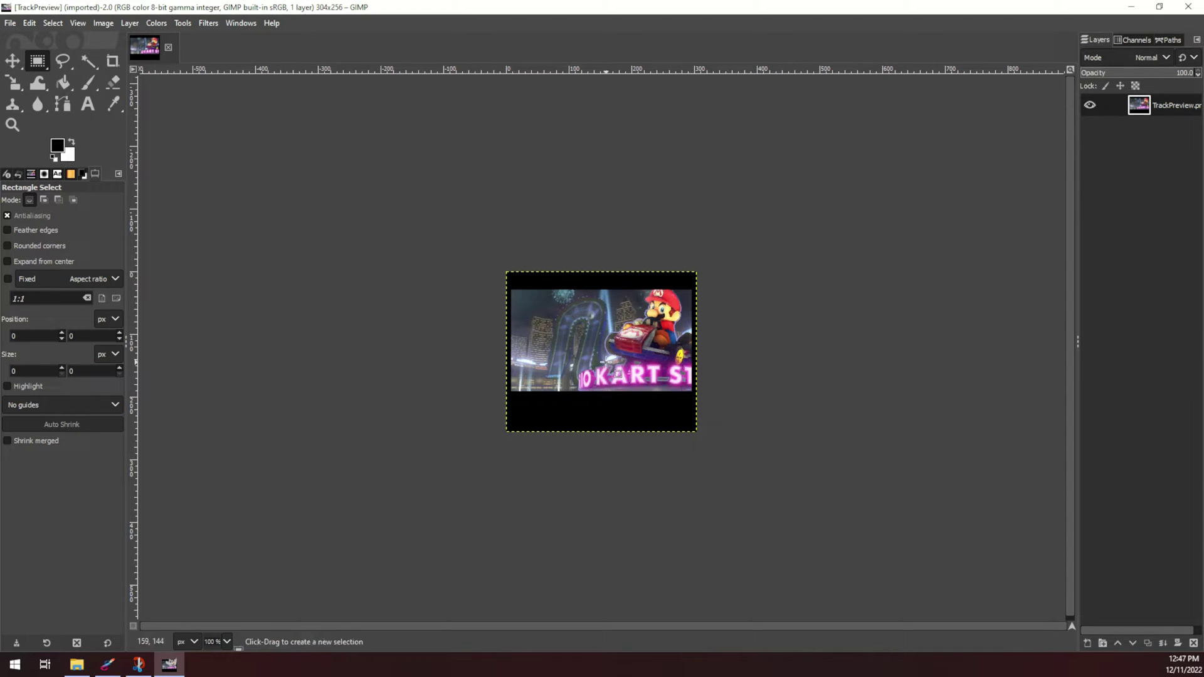
Add Testcourespreview.png as a new layer and scale it to 297×163
drag(606, 362, 606, 362)
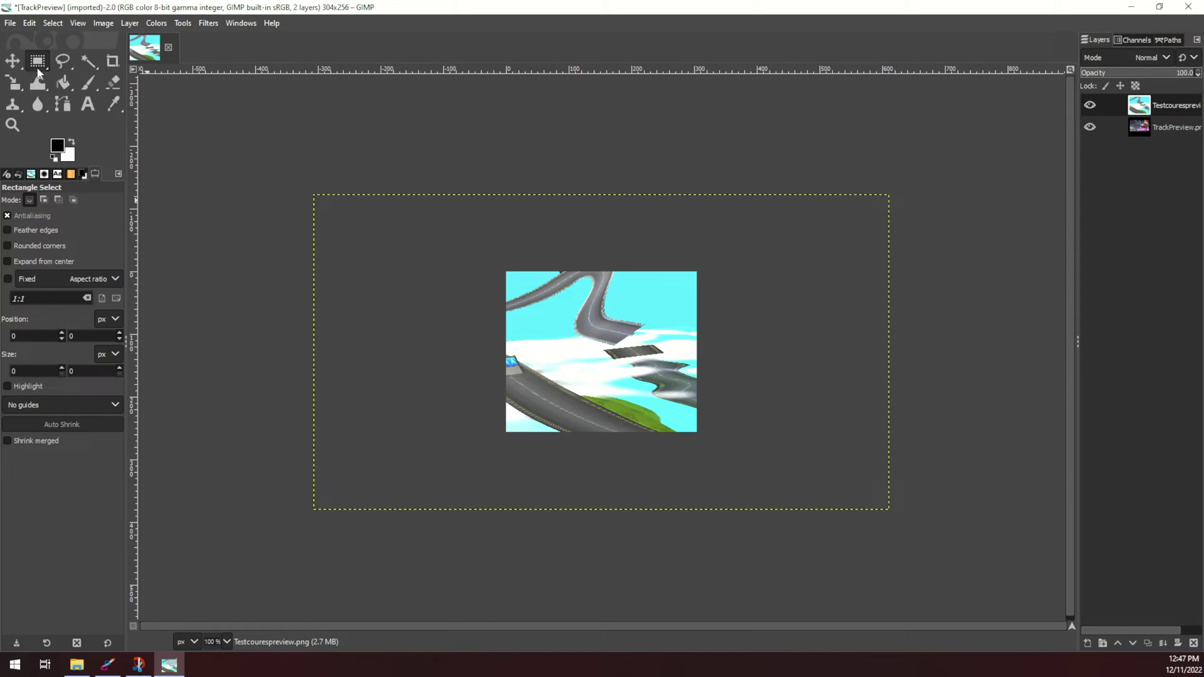
click(21, 83)
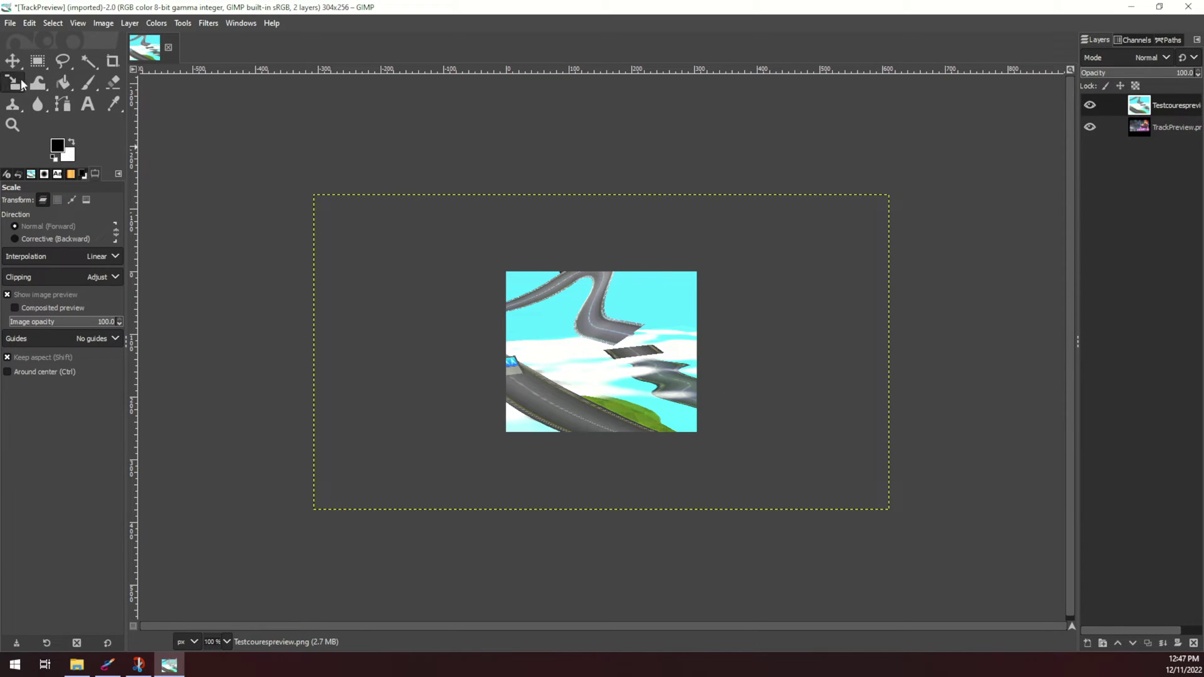
click(702, 421)
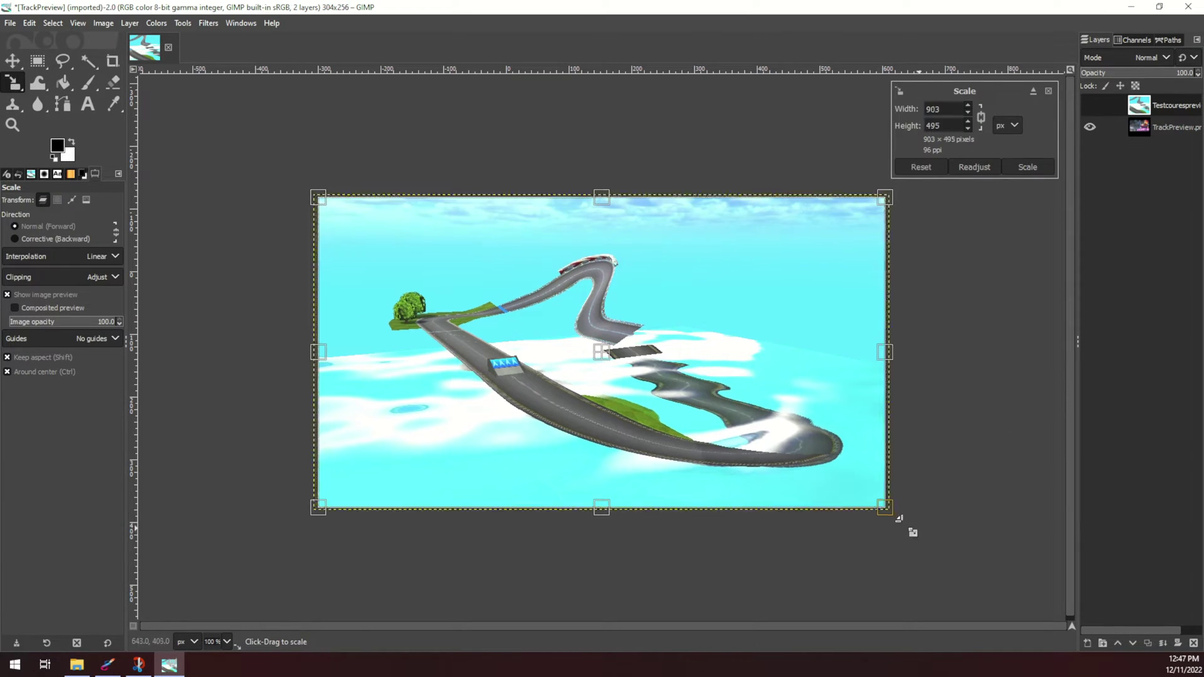
drag(895, 517, 548, 293)
scroll(564, 316, up, 3)
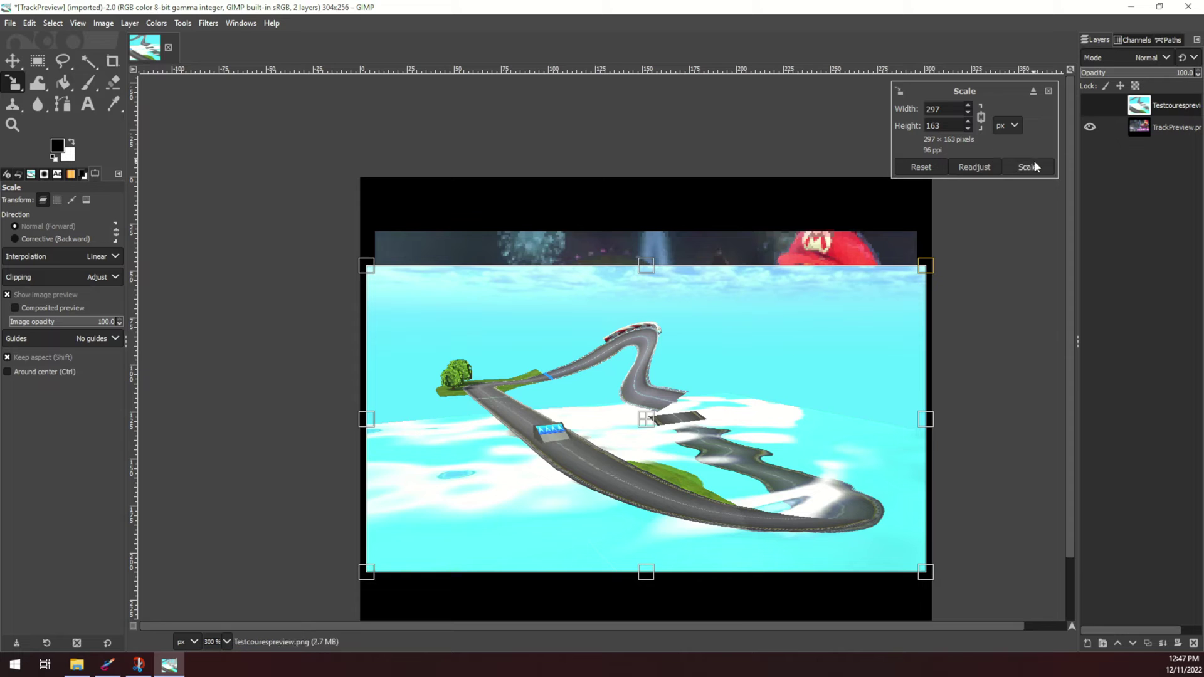
click(1028, 167)
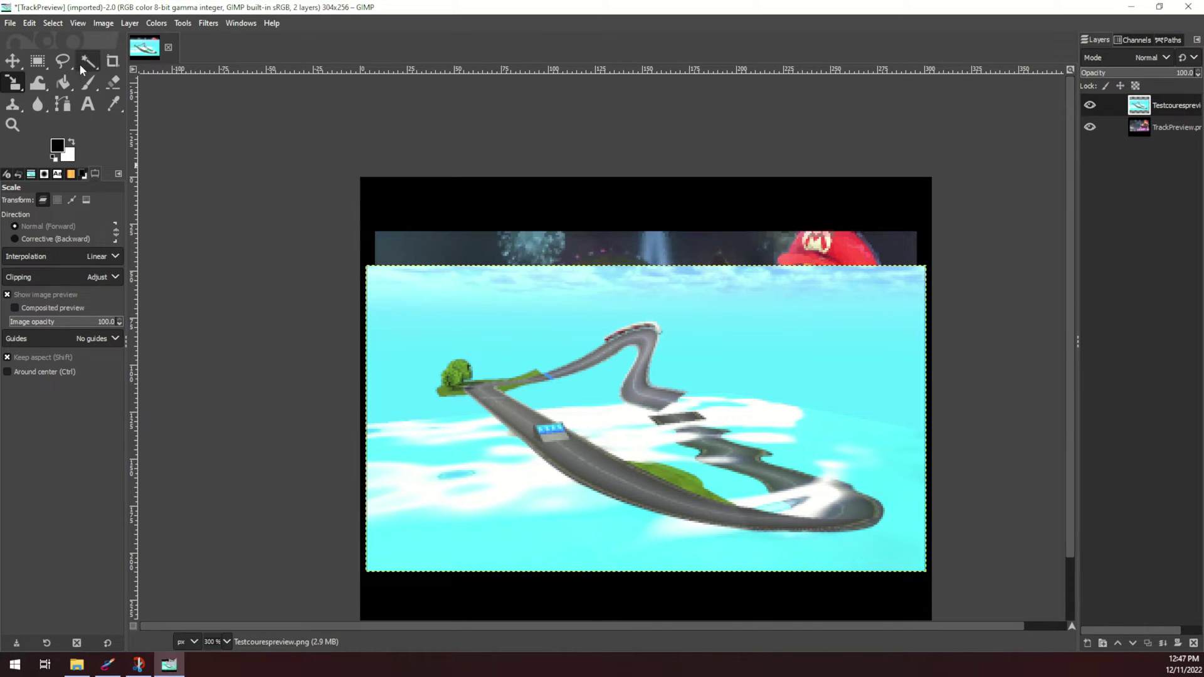
Move the course screenshot layer up 27 px
click(12, 60)
drag(648, 405, 646, 366)
scroll(777, 483, up, 1)
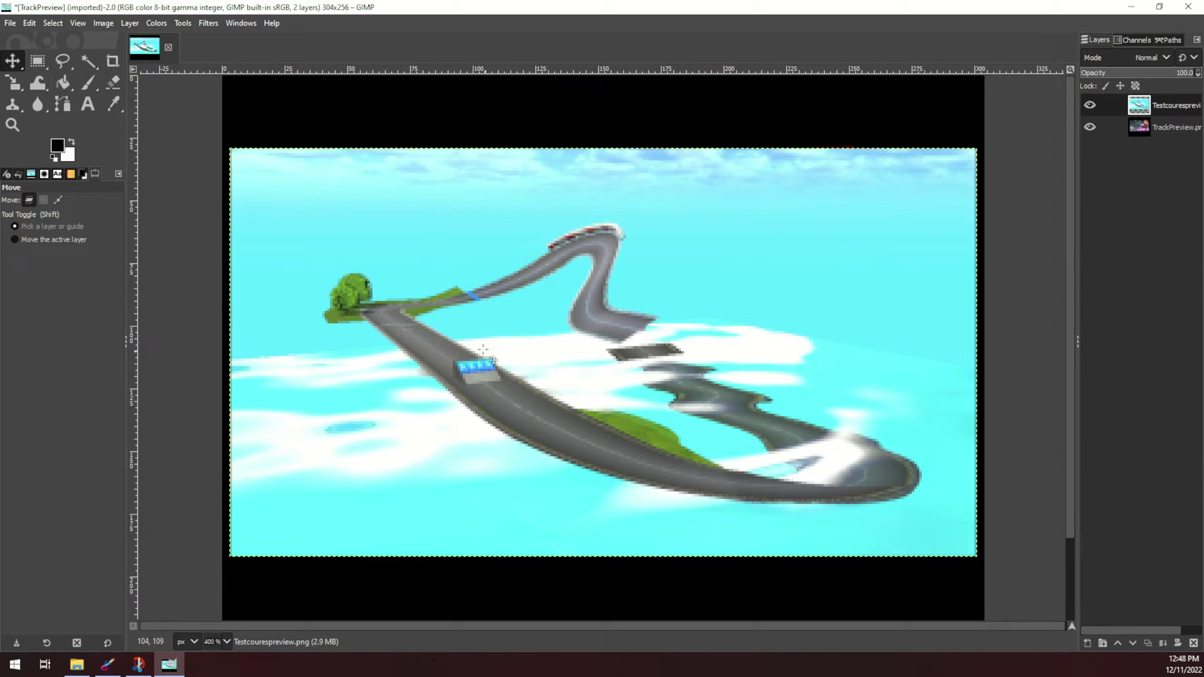
With Fuzzy Select, hide the screenshot layer and select TrackPreview's black border
click(41, 68)
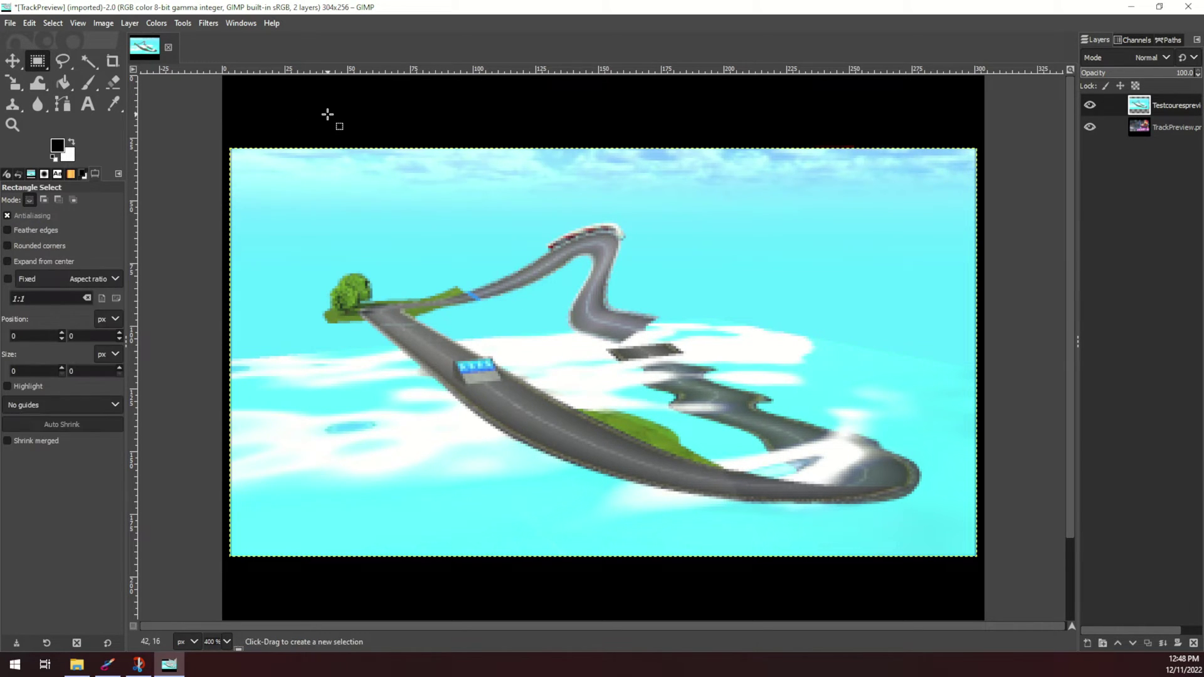
key(u)
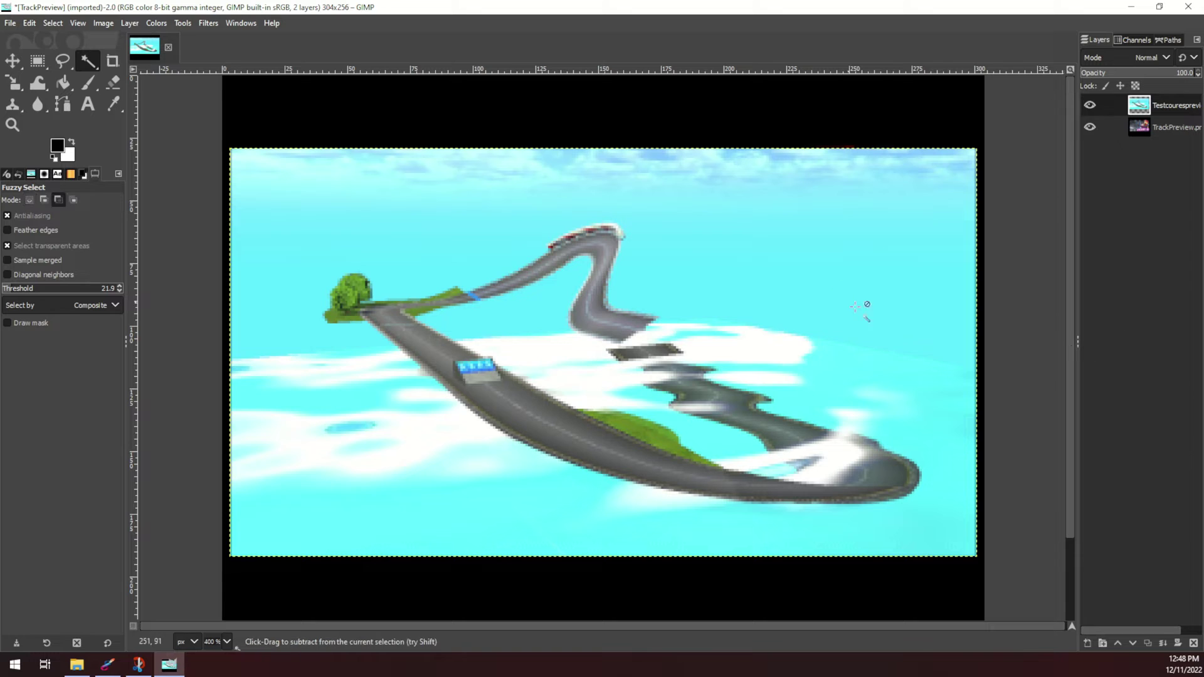
ctrl+scroll(959, 329, down, 1)
click(1147, 128)
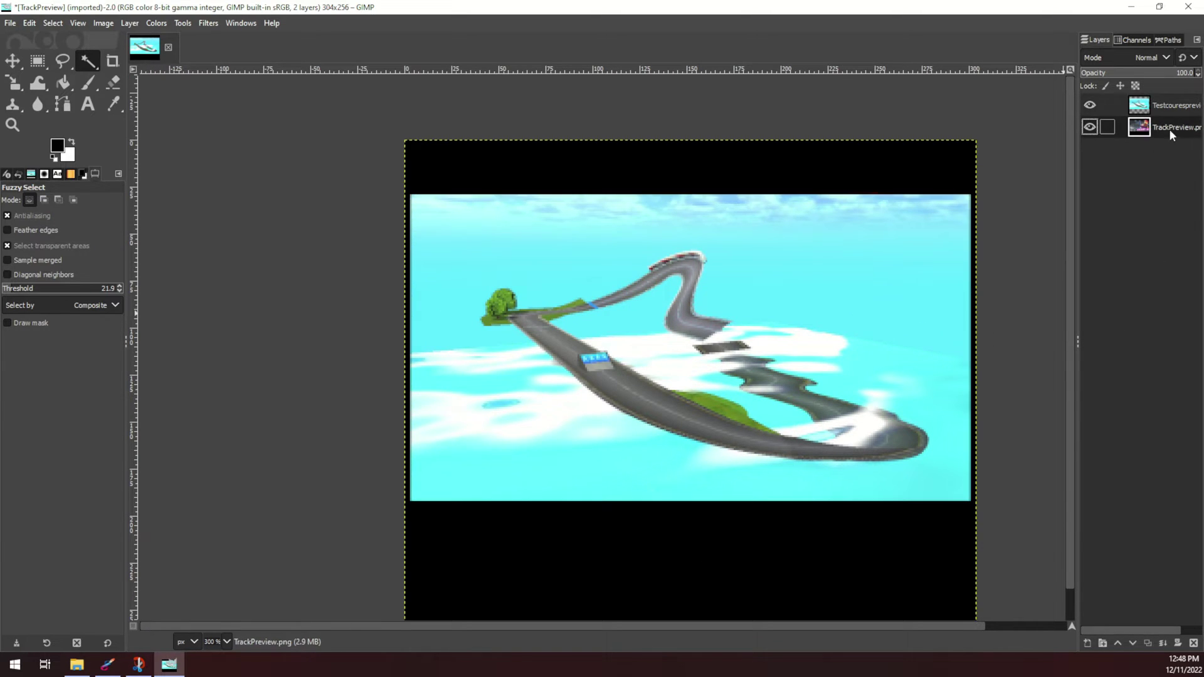
click(1090, 105)
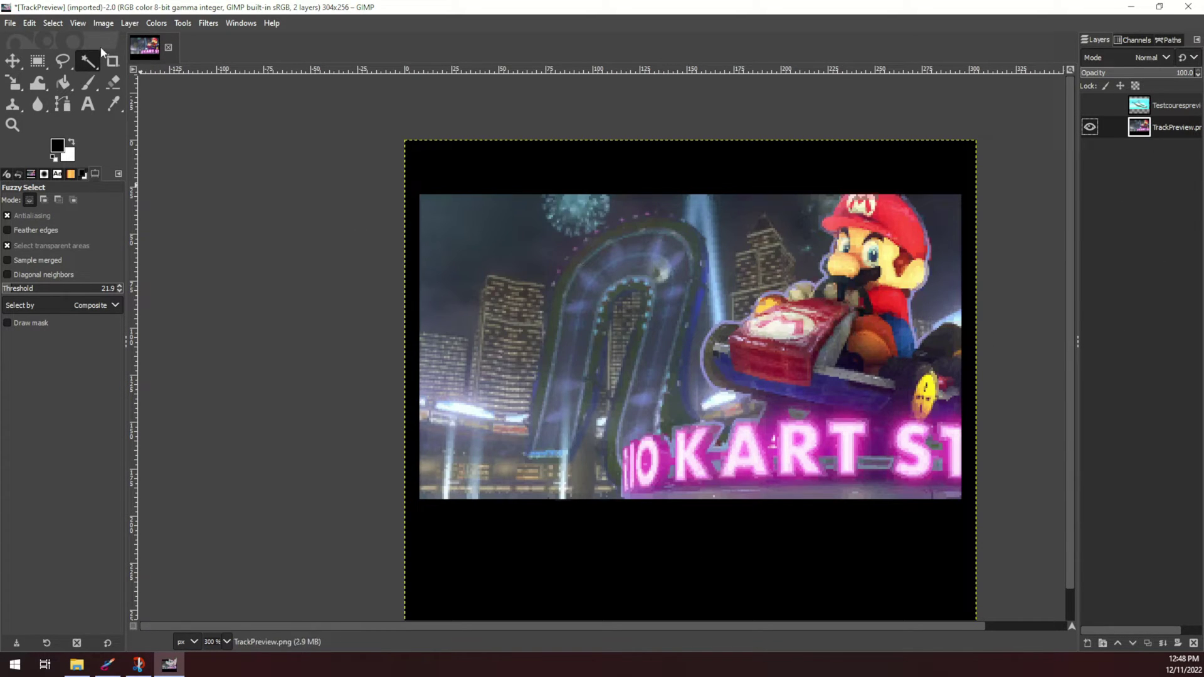
click(548, 170)
Make the screenshot layer visible again and return to the Fuzzy Select tool
drag(646, 383, 494, 333)
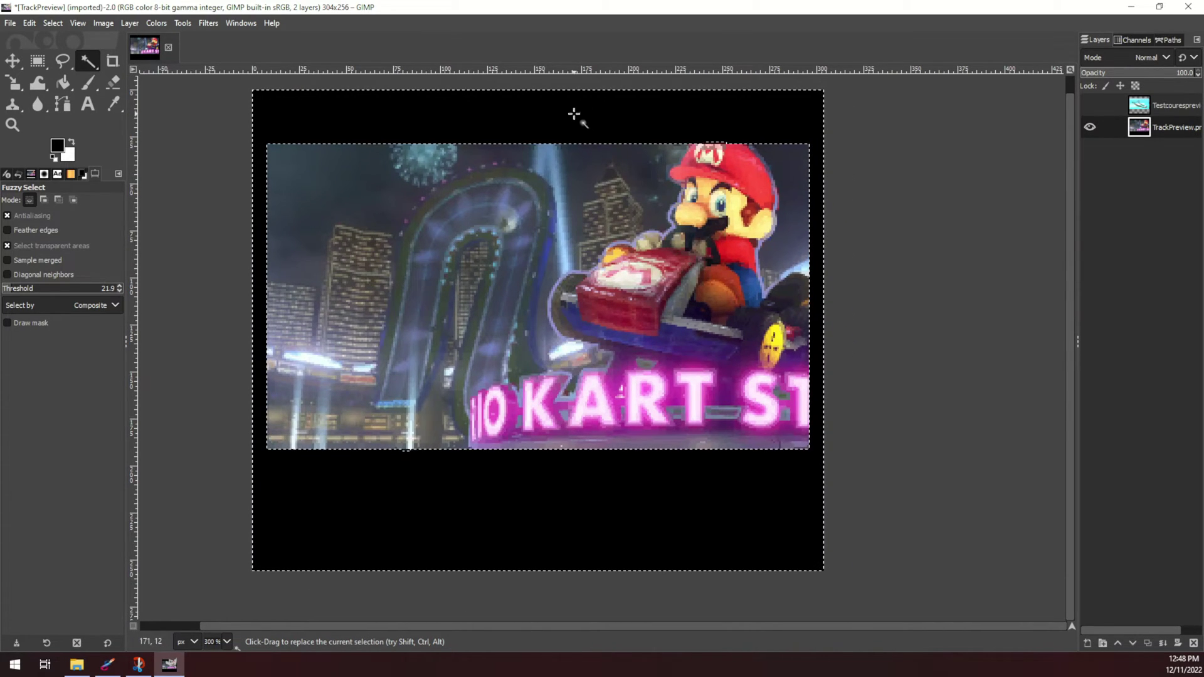
scroll(418, 465, up, 3)
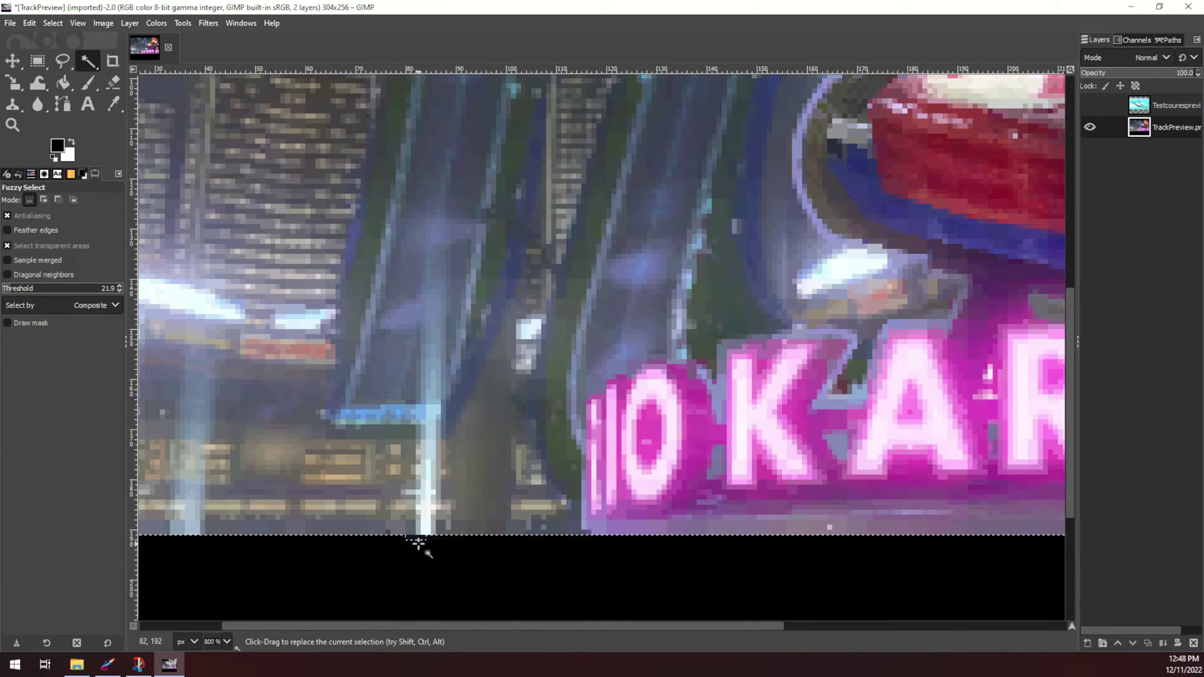
scroll(419, 543, down, 2)
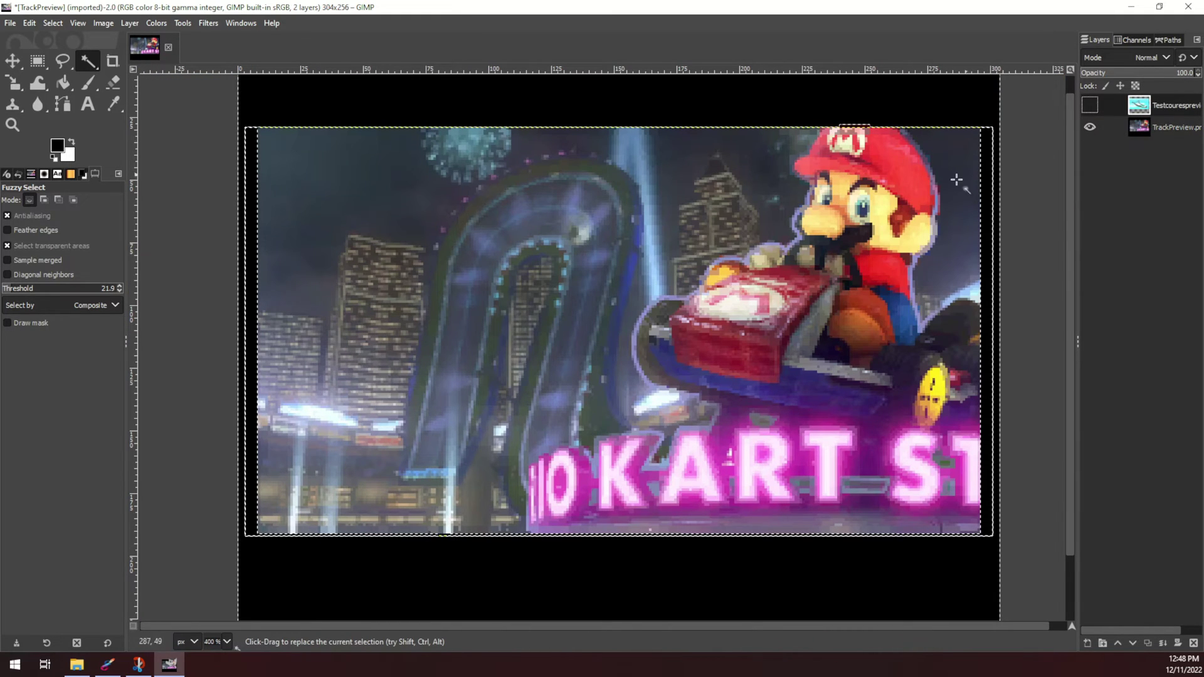
click(1090, 104)
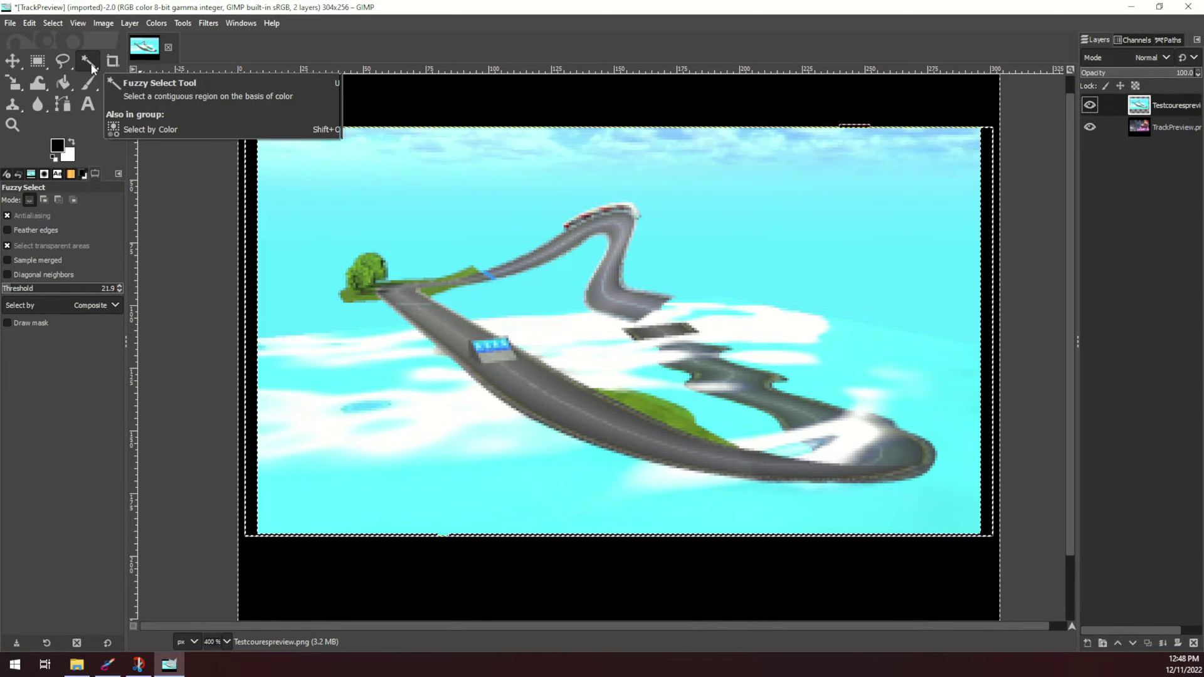
click(92, 69)
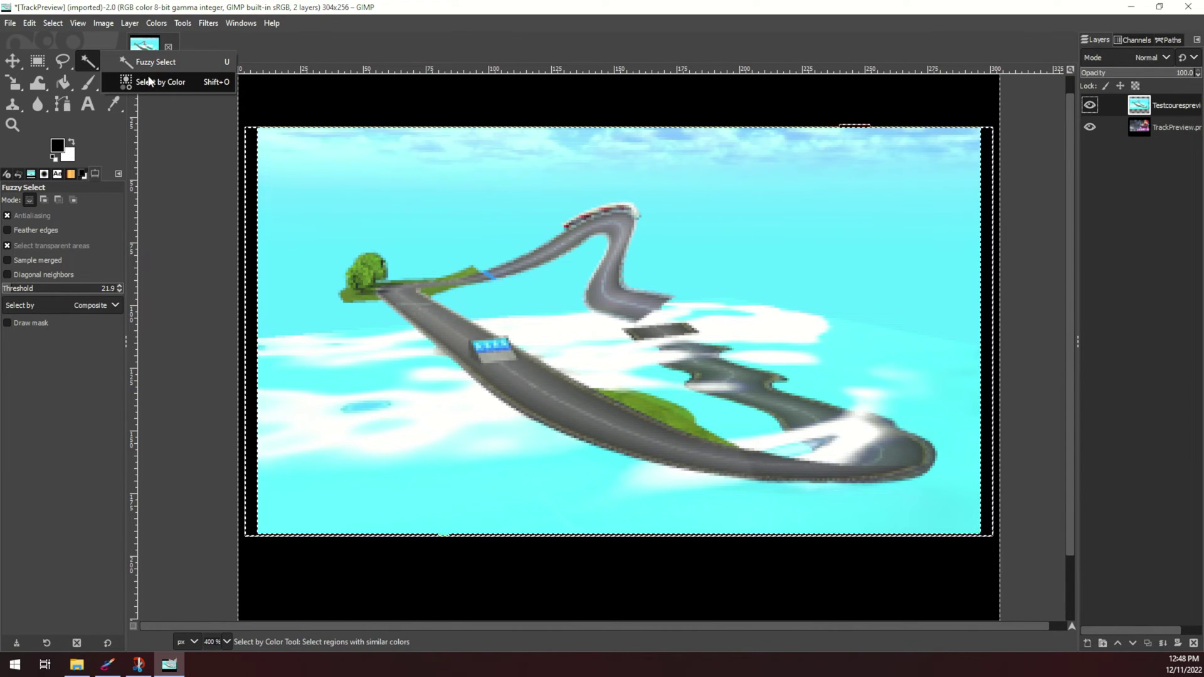
click(148, 81)
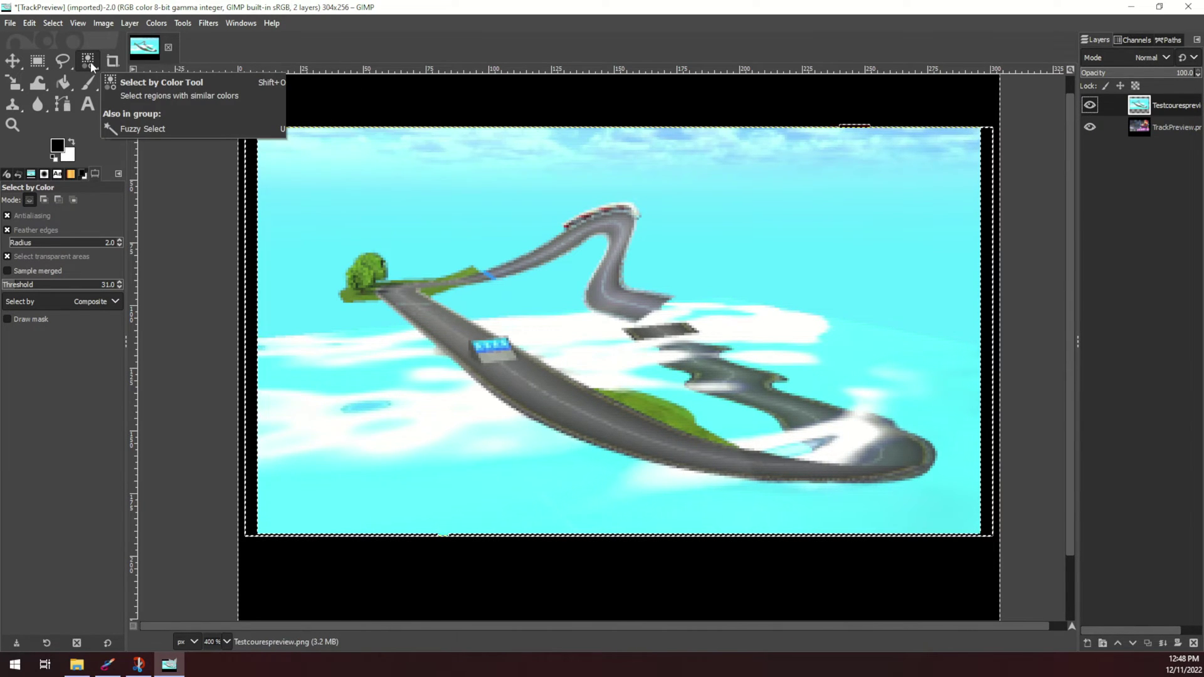
click(91, 66)
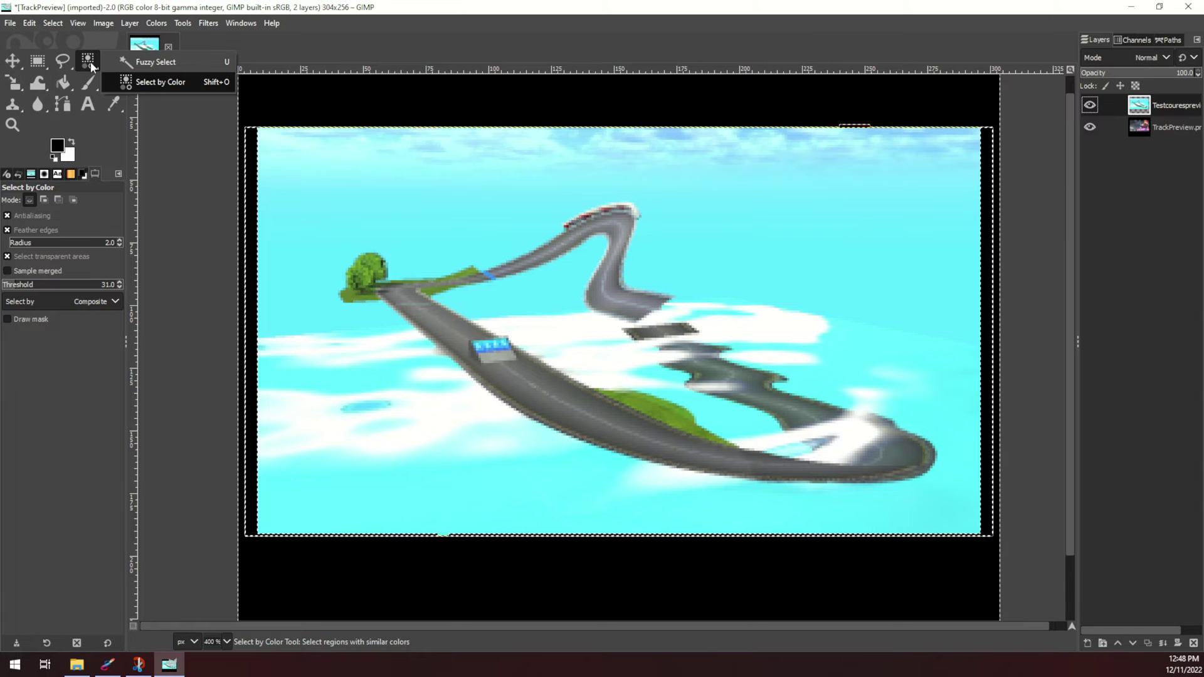
click(154, 61)
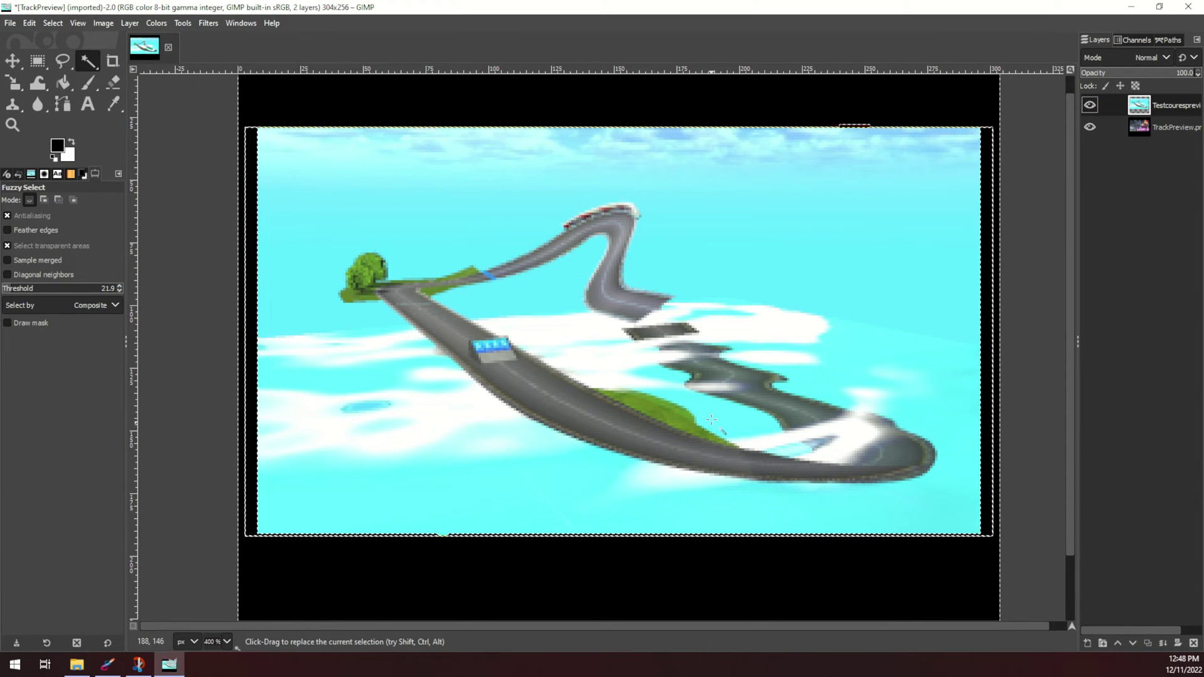
Try a tiny 8×1 rectangle selection at the picture's bottom edge, then discard it
scroll(451, 545, up, 4)
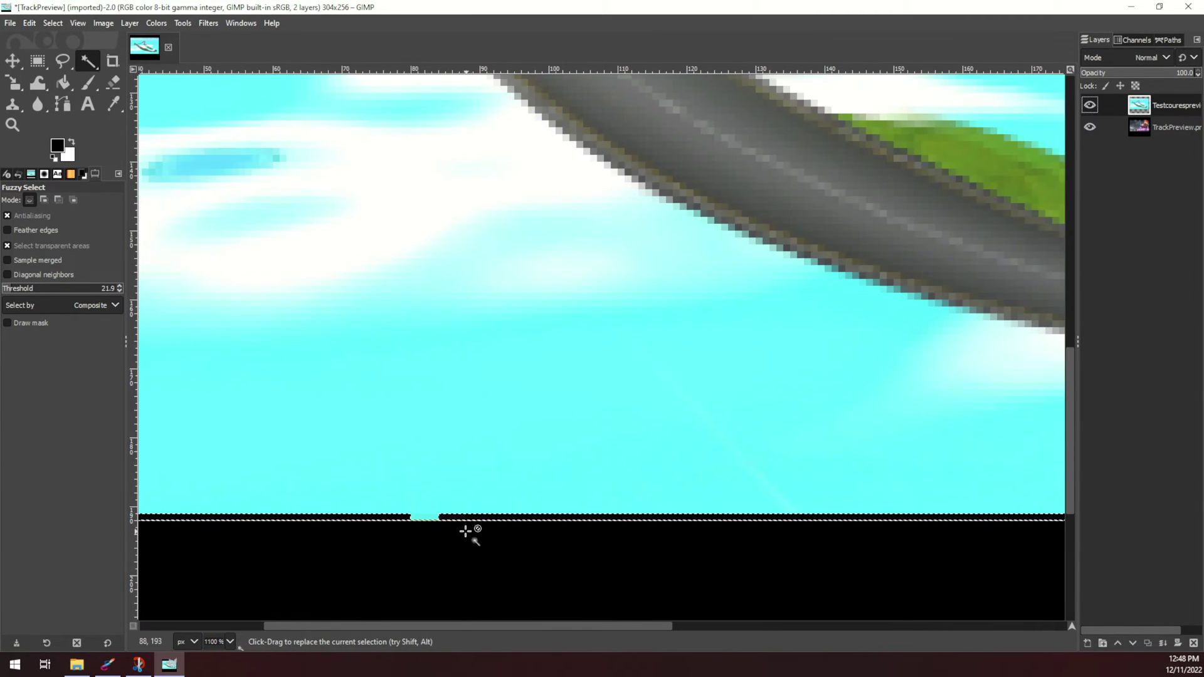
click(38, 61)
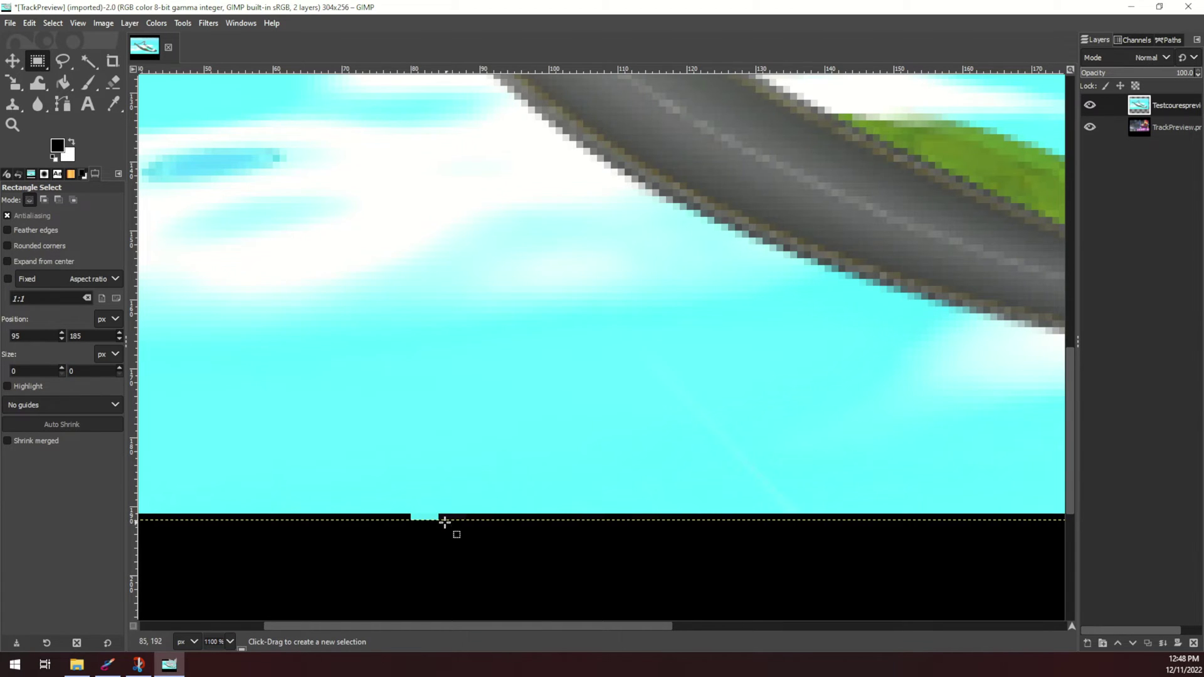
drag(444, 520, 389, 514)
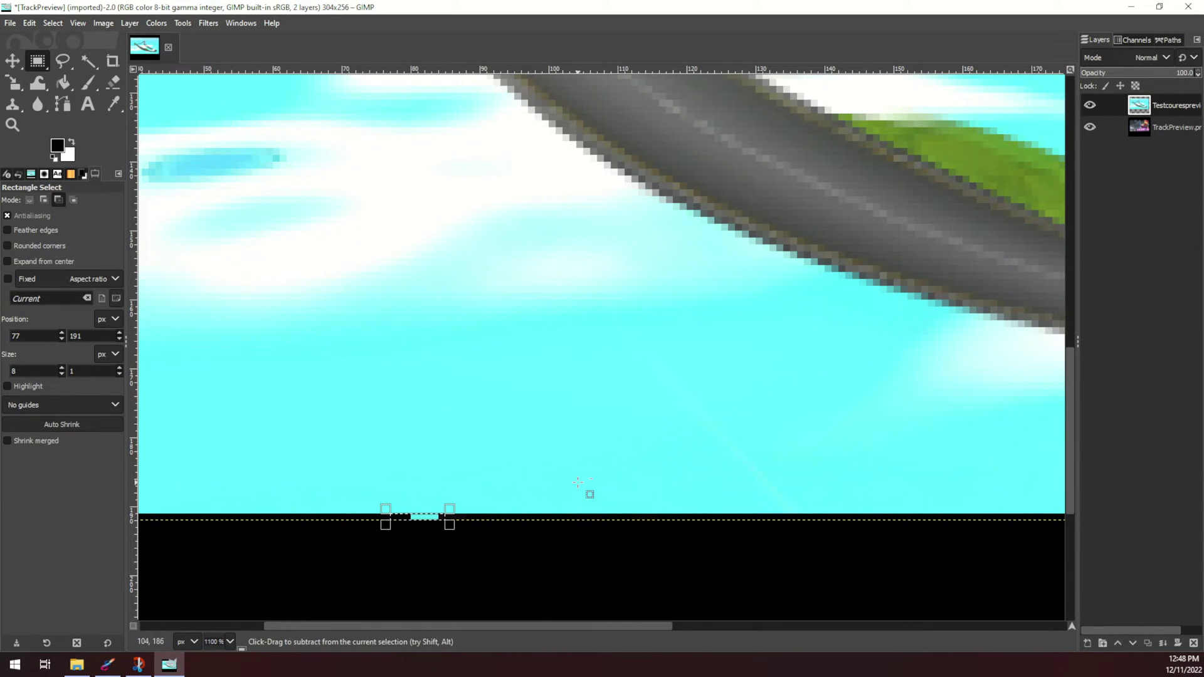
scroll(655, 483, down, 3)
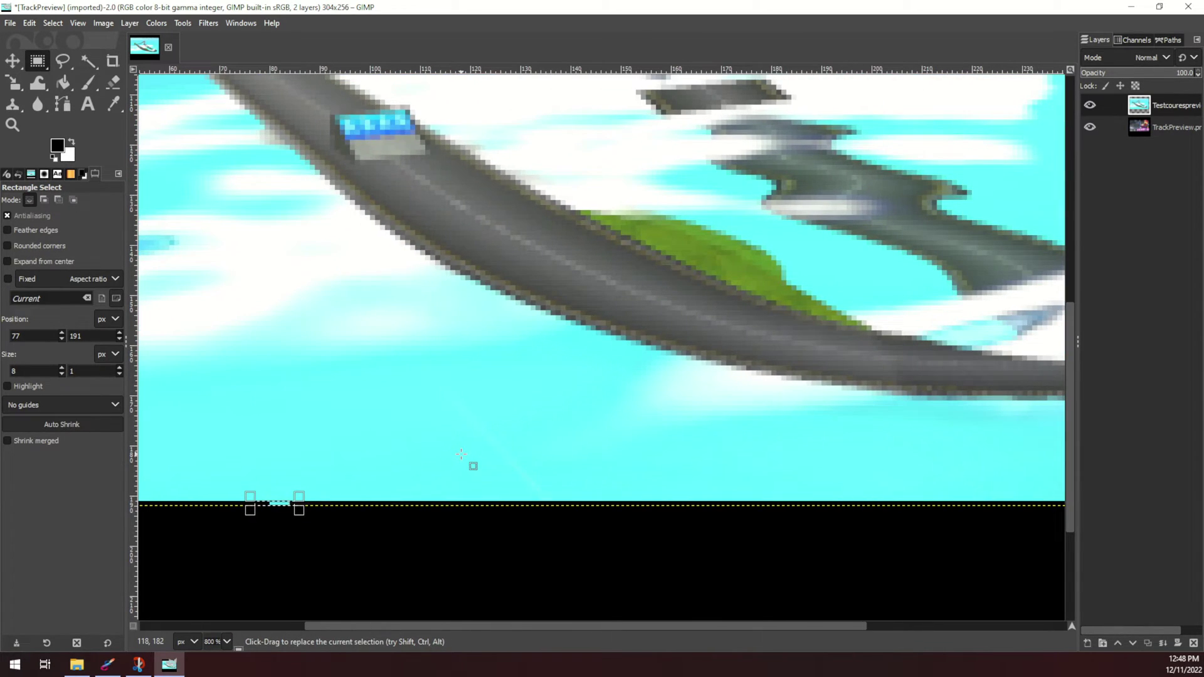
scroll(470, 462, up, 5)
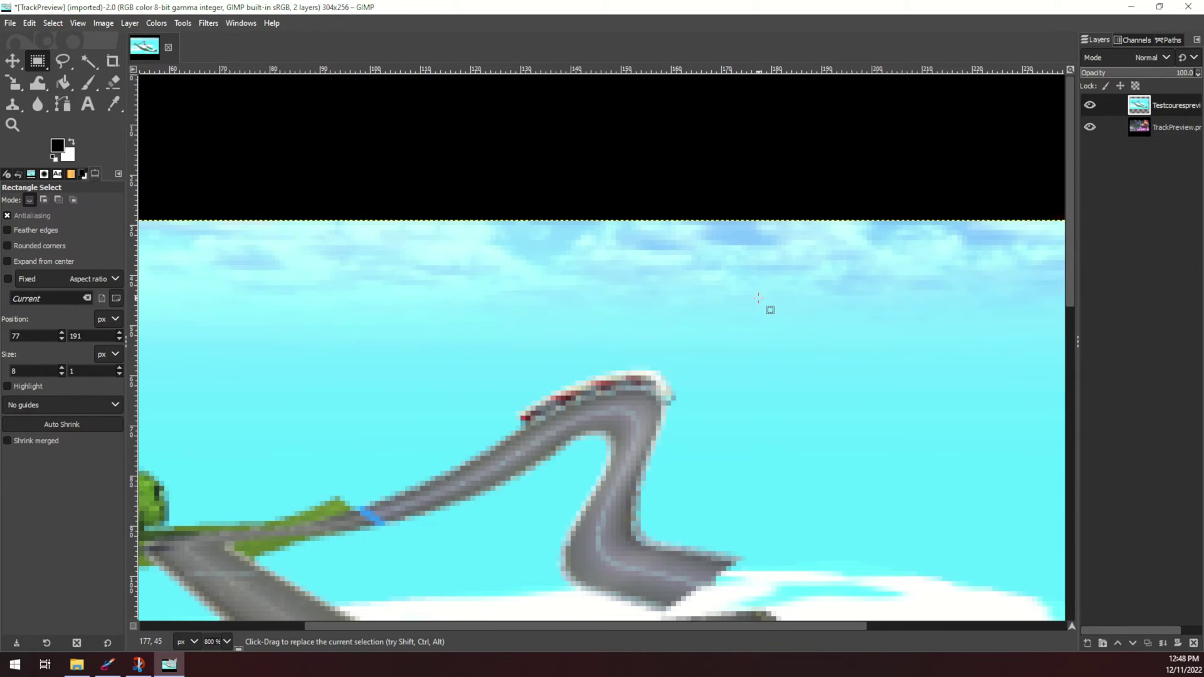
scroll(769, 309, right, 5)
ctrl+scroll(505, 223, up, 4)
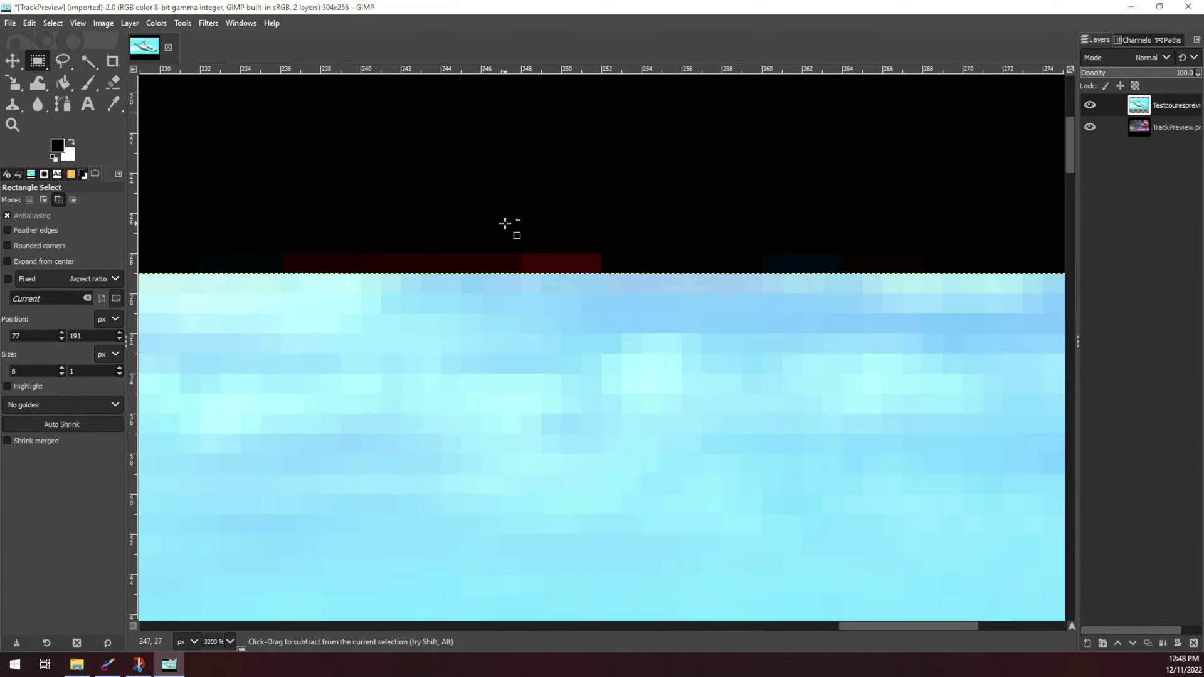
ctrl+scroll(507, 224, down, 7)
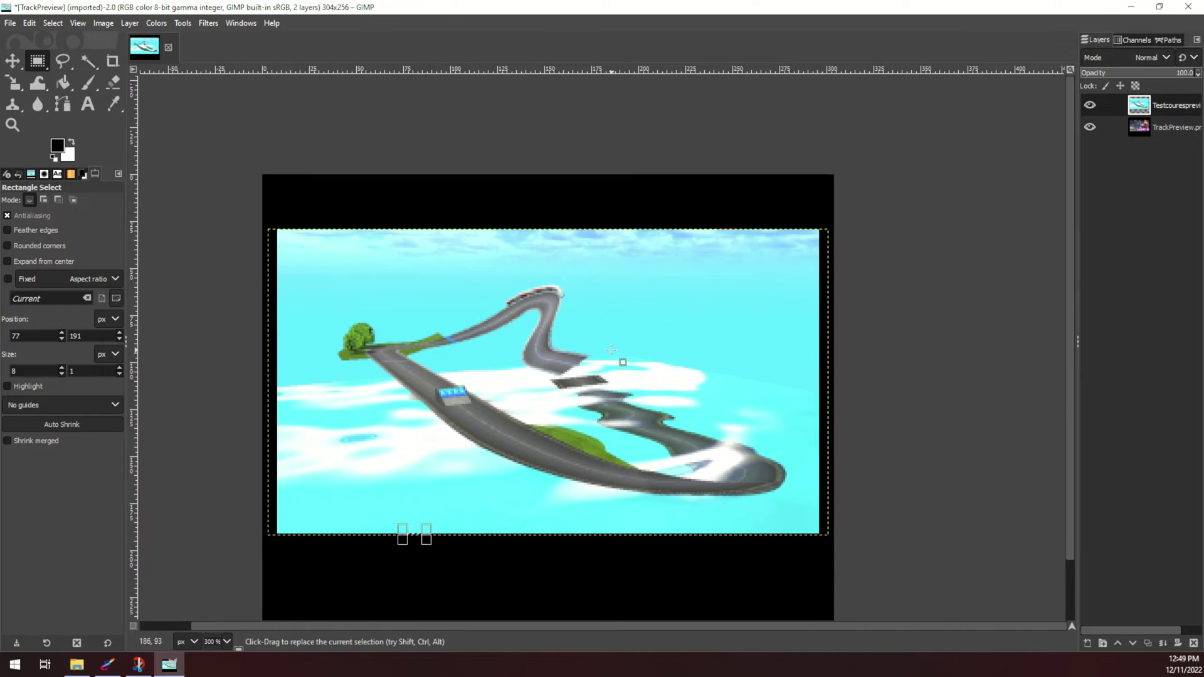
click(365, 216)
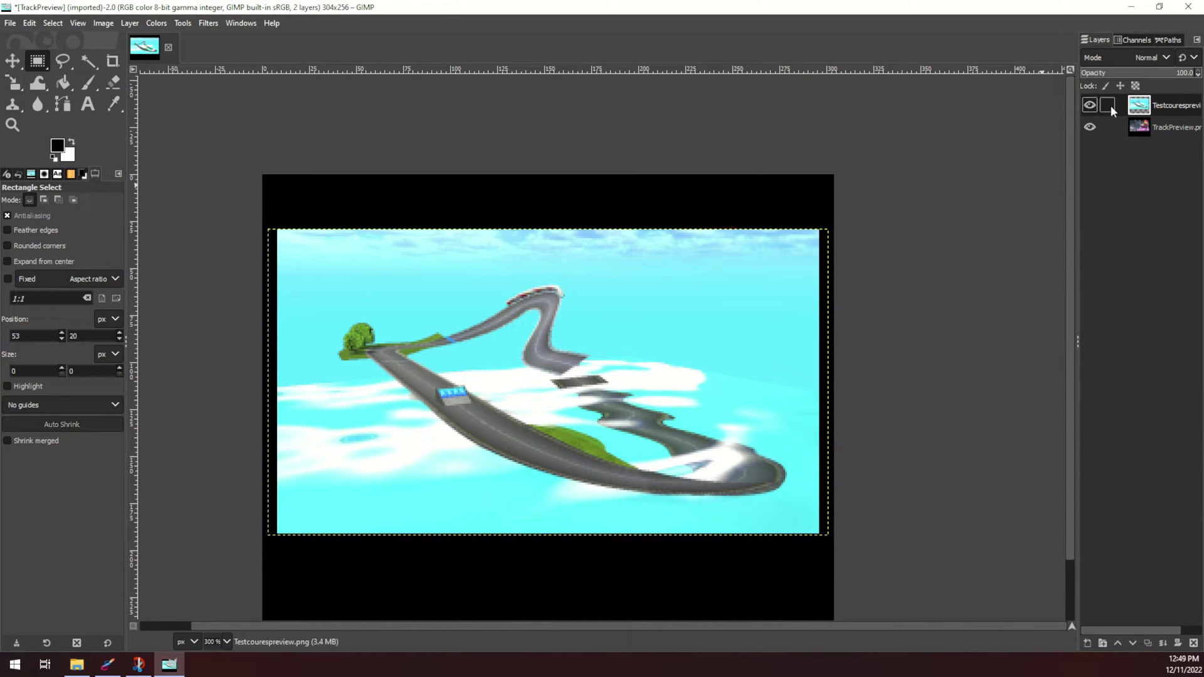
On the TrackPreview layer, select the red strip in the top band and fill it black
click(1166, 136)
ctrl+scroll(819, 250, up, 6)
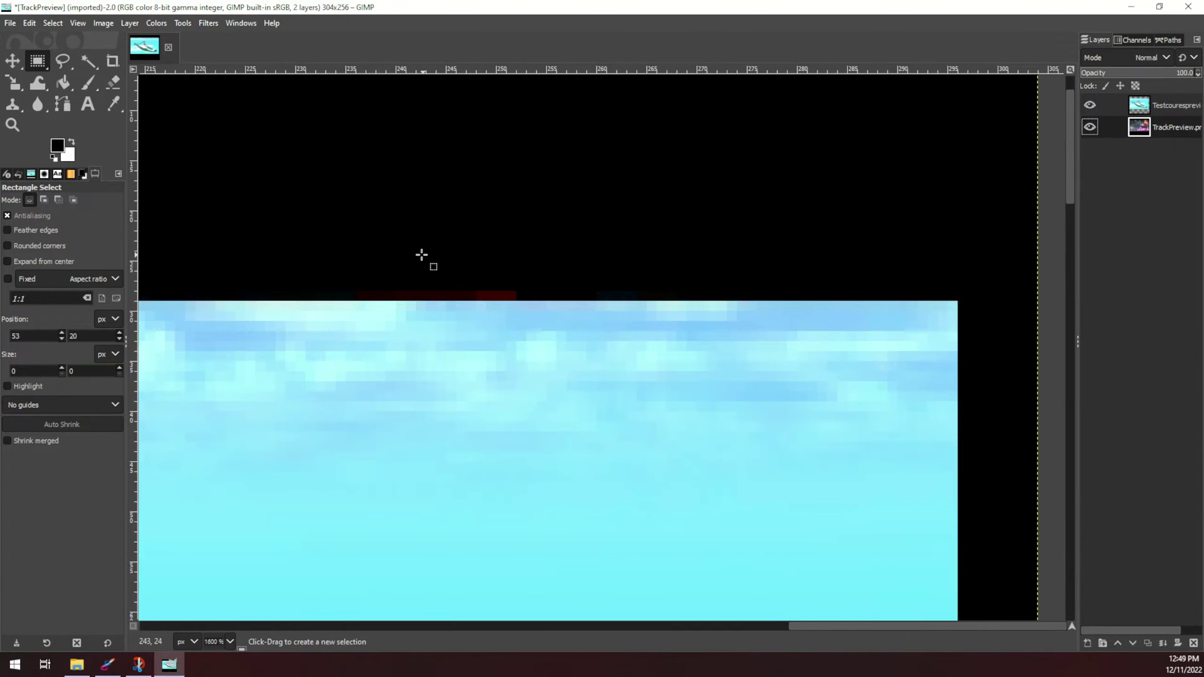
drag(199, 235, 746, 321)
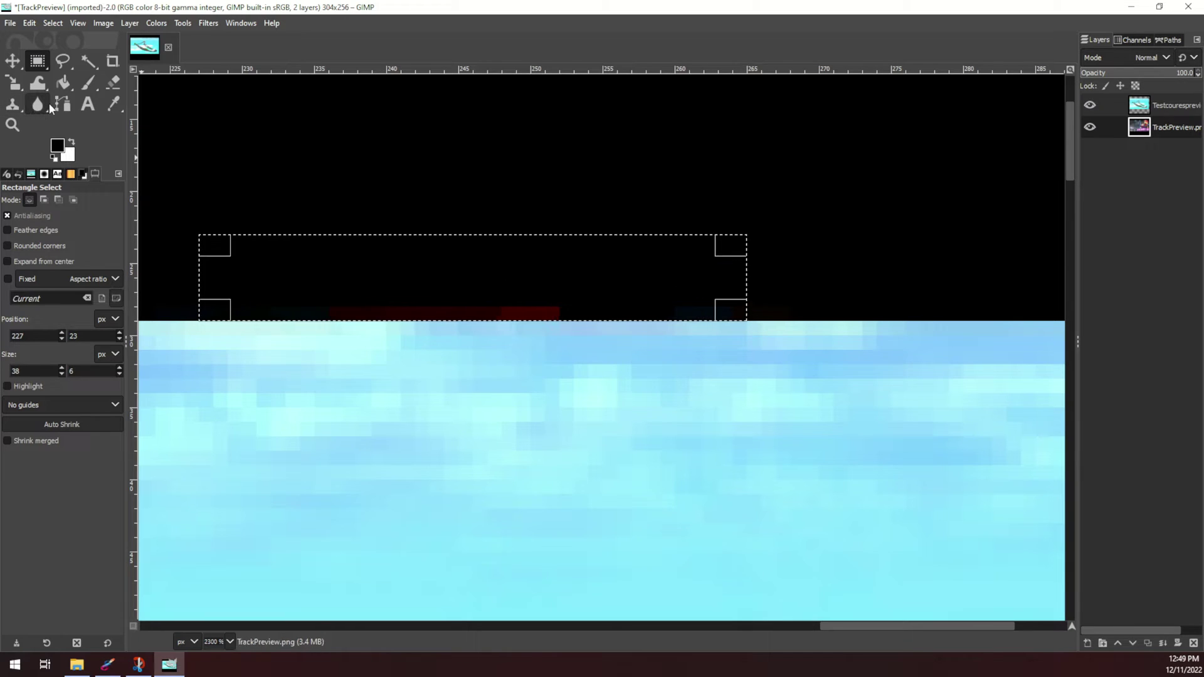
click(63, 82)
click(381, 266)
ctrl+scroll(495, 285, down, 7)
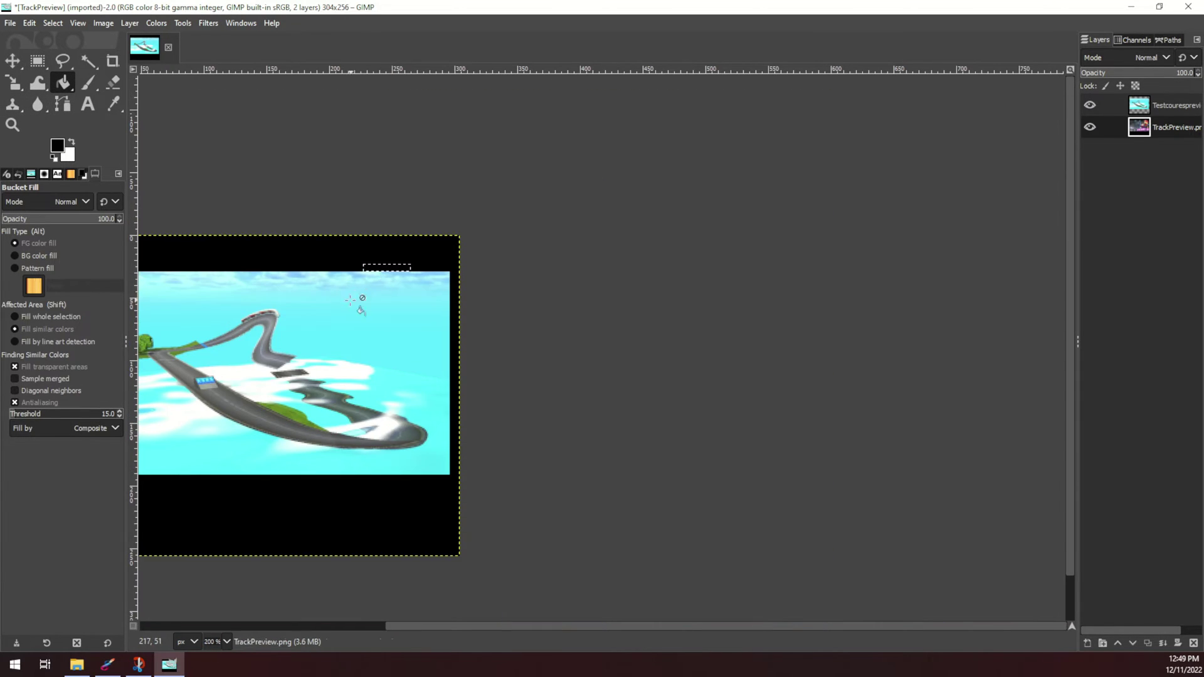
click(38, 61)
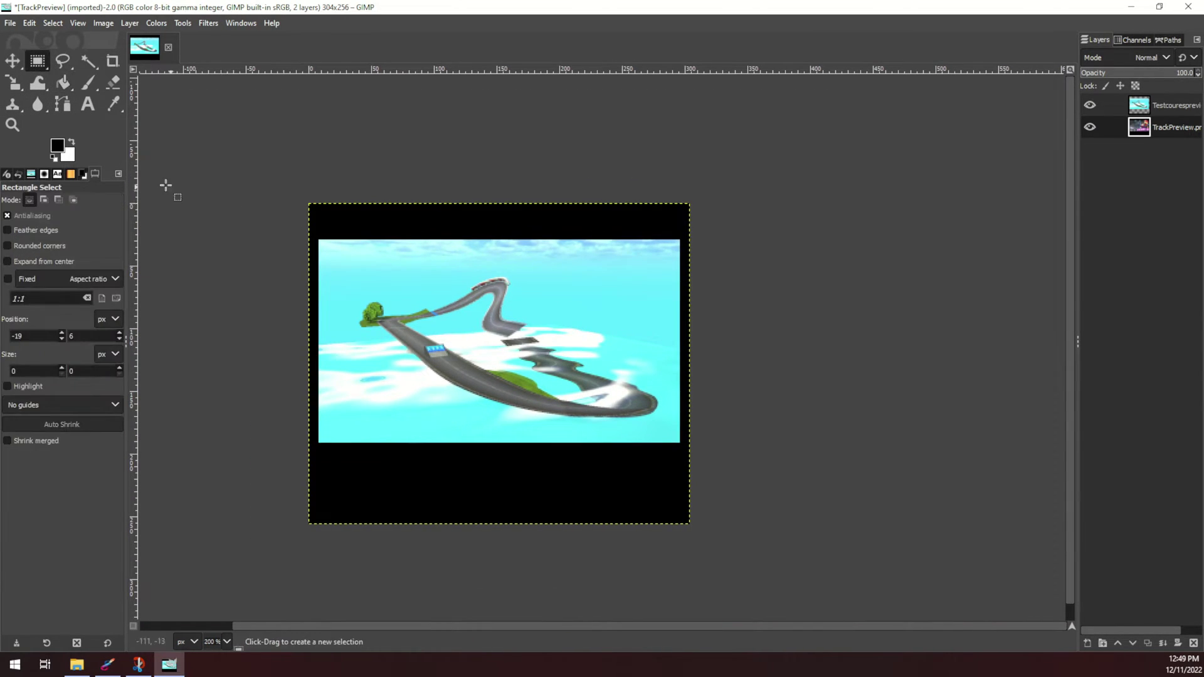
Deselect, overwrite TrackPreview.png in Tutorial\Part14, and switch back to Track Studio
click(285, 211)
click(10, 24)
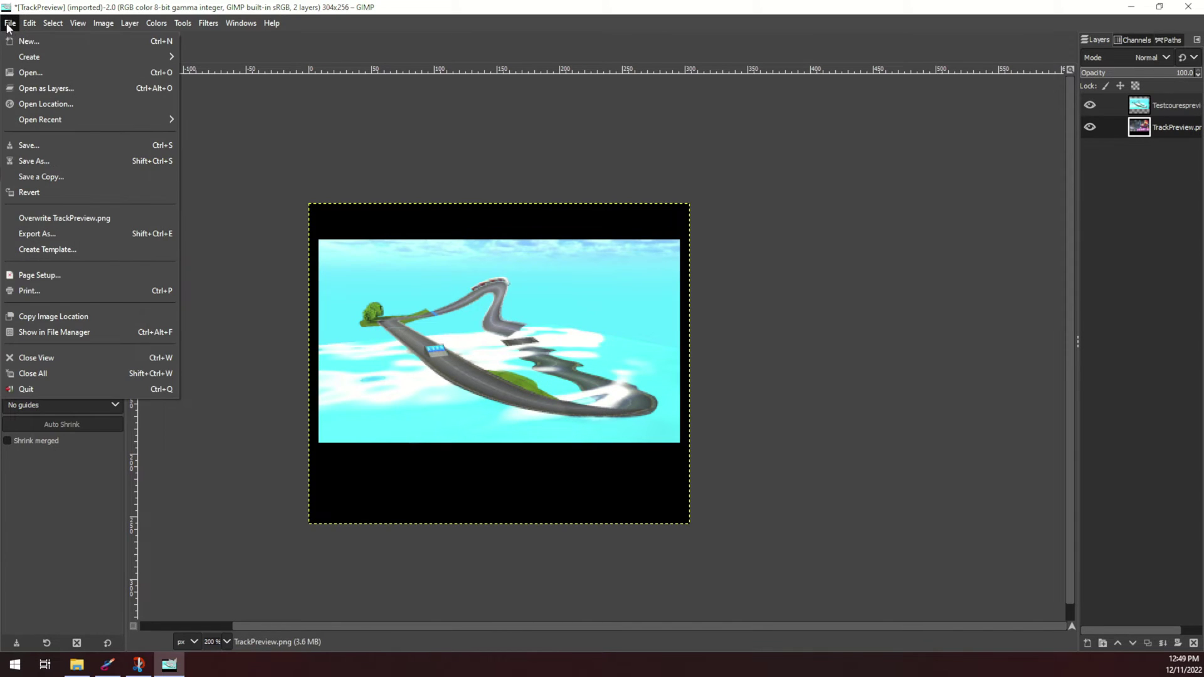
key(Escape)
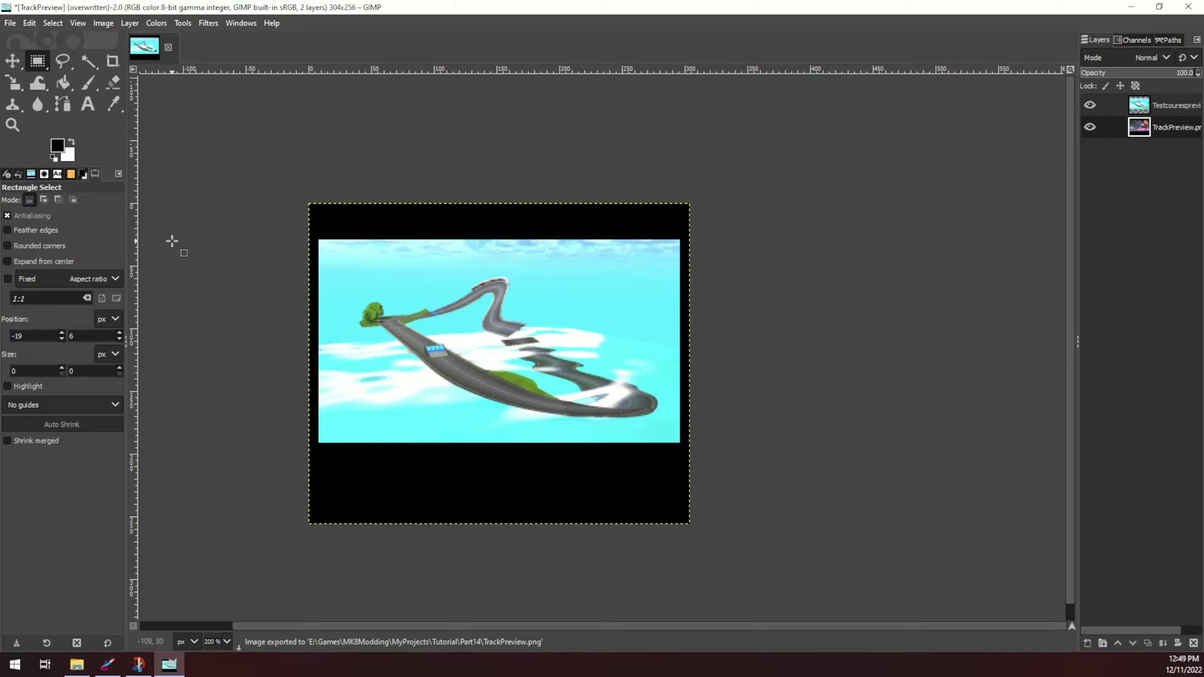
click(179, 670)
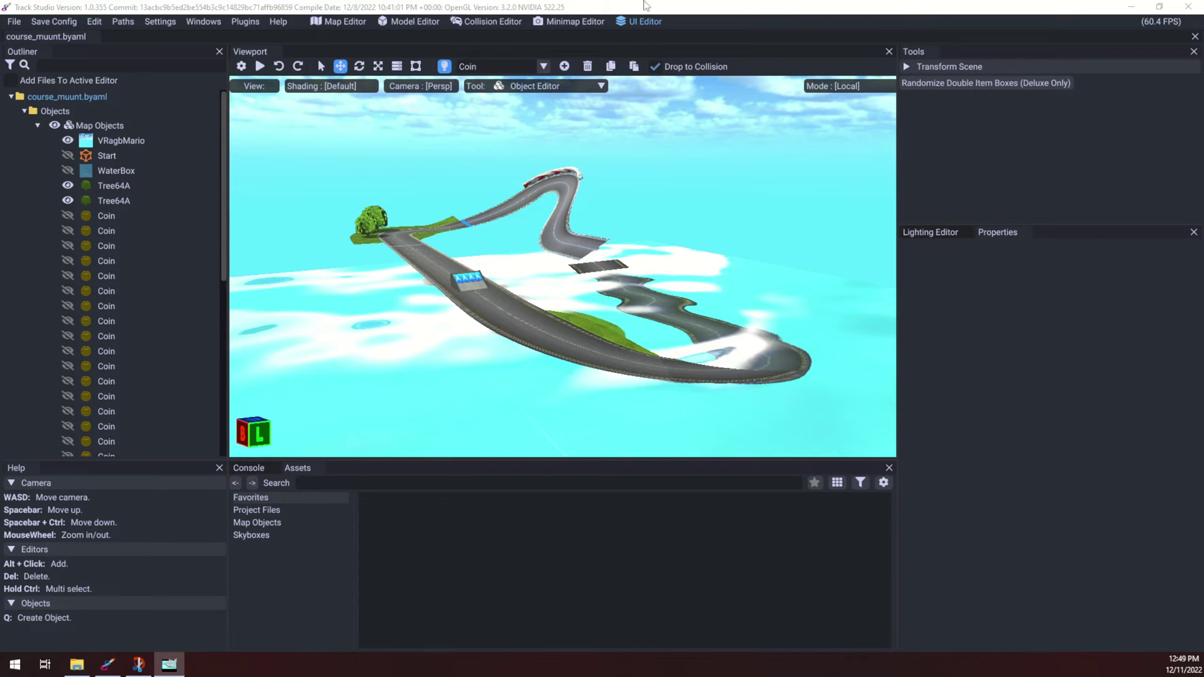
In the UI Editor, replace the course preview with TrackPreview.png
click(623, 22)
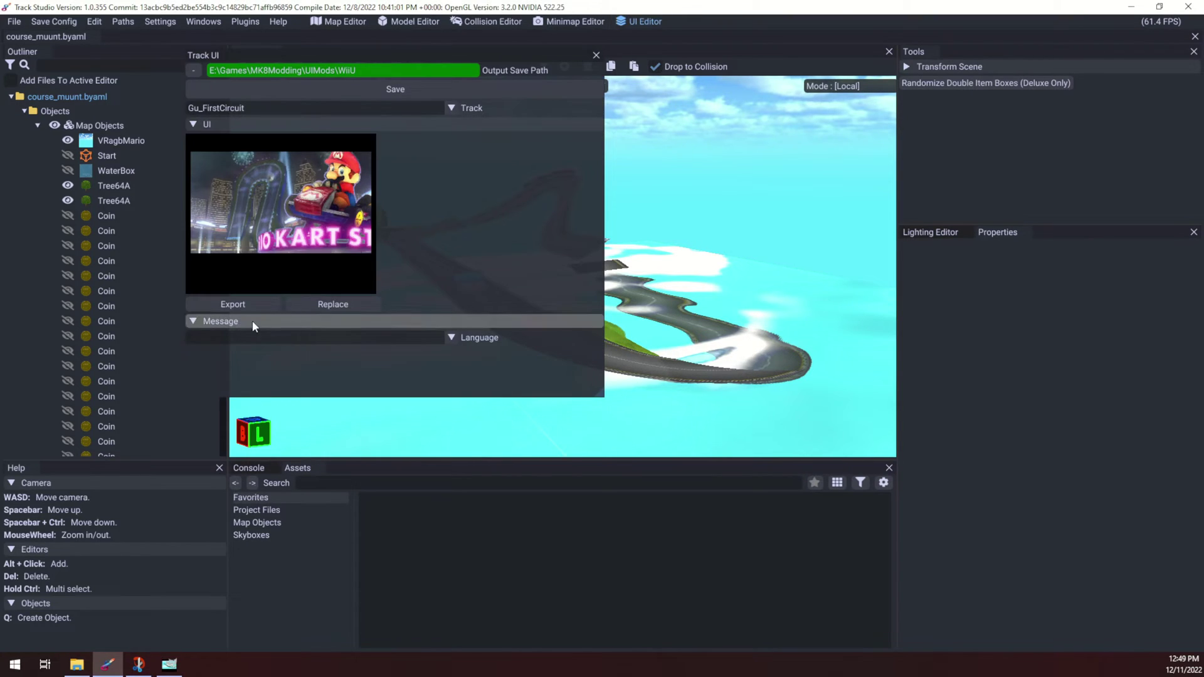
click(299, 306)
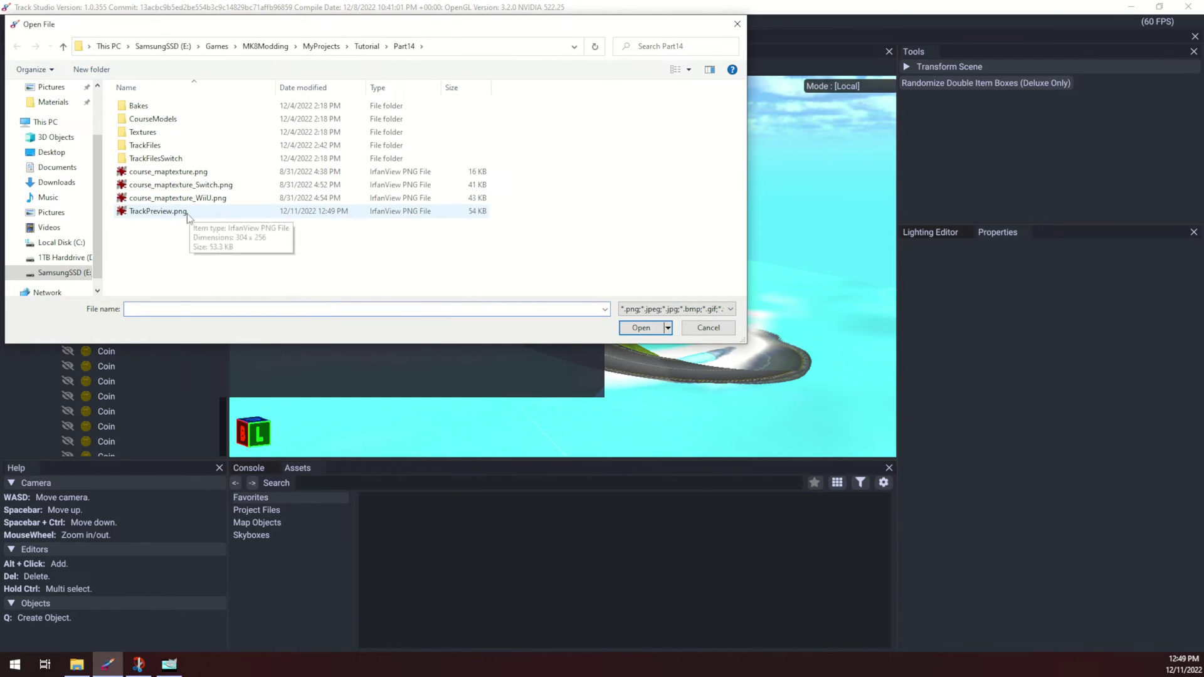
double_click(187, 213)
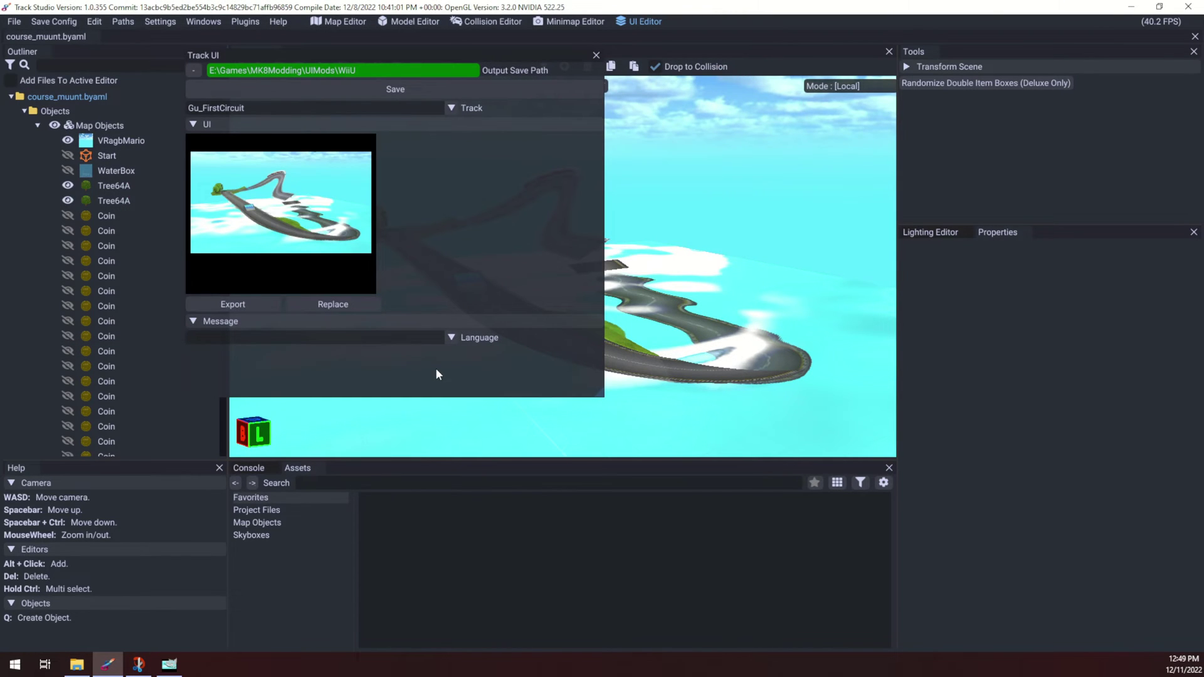
With English (US) chosen, enter 'Test Course' as the Opening, Menu and Menu Online Names
click(415, 337)
click(270, 349)
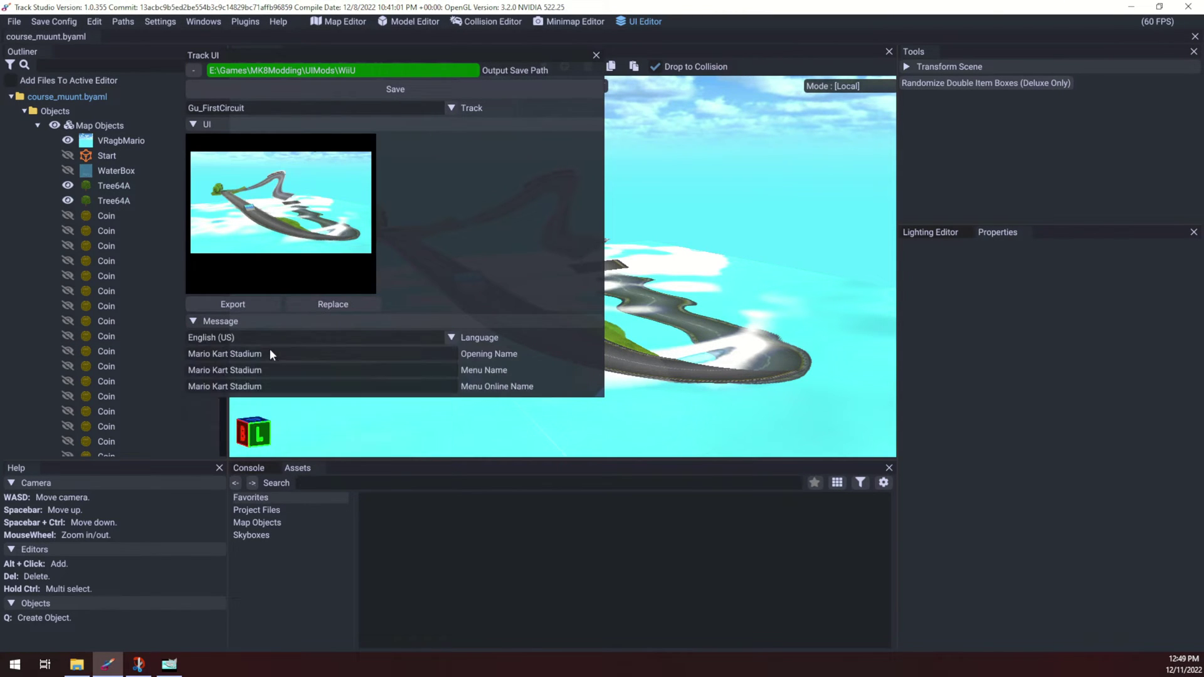
click(291, 340)
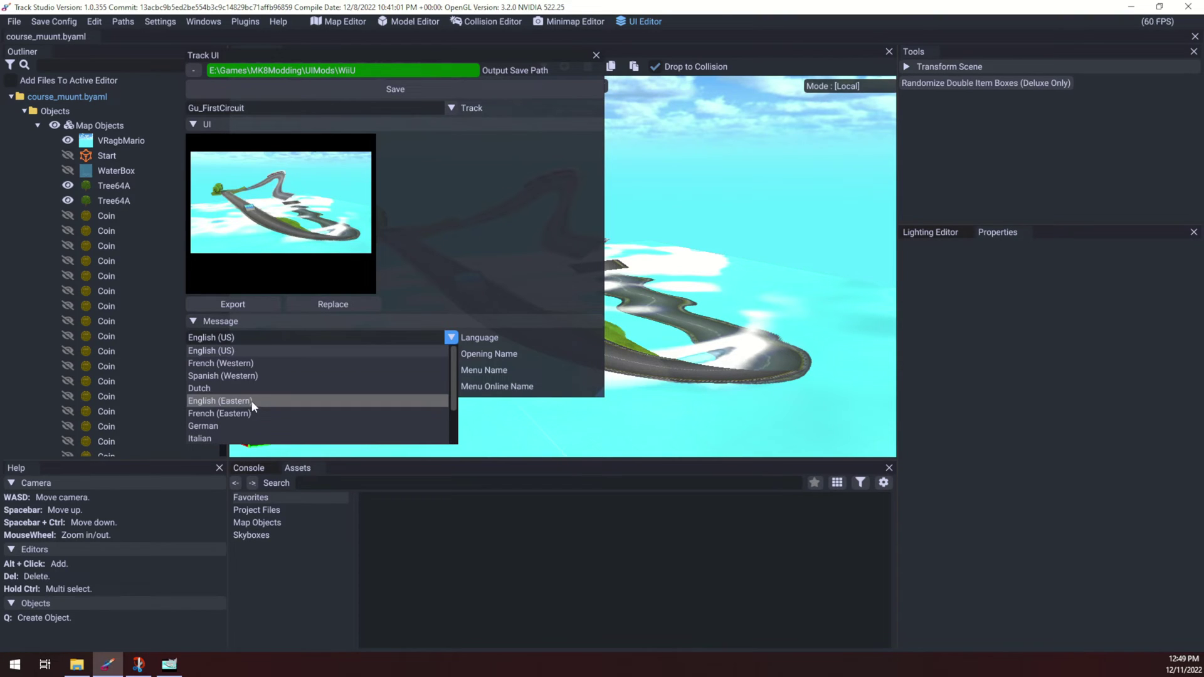
click(273, 351)
drag(275, 355, 188, 376)
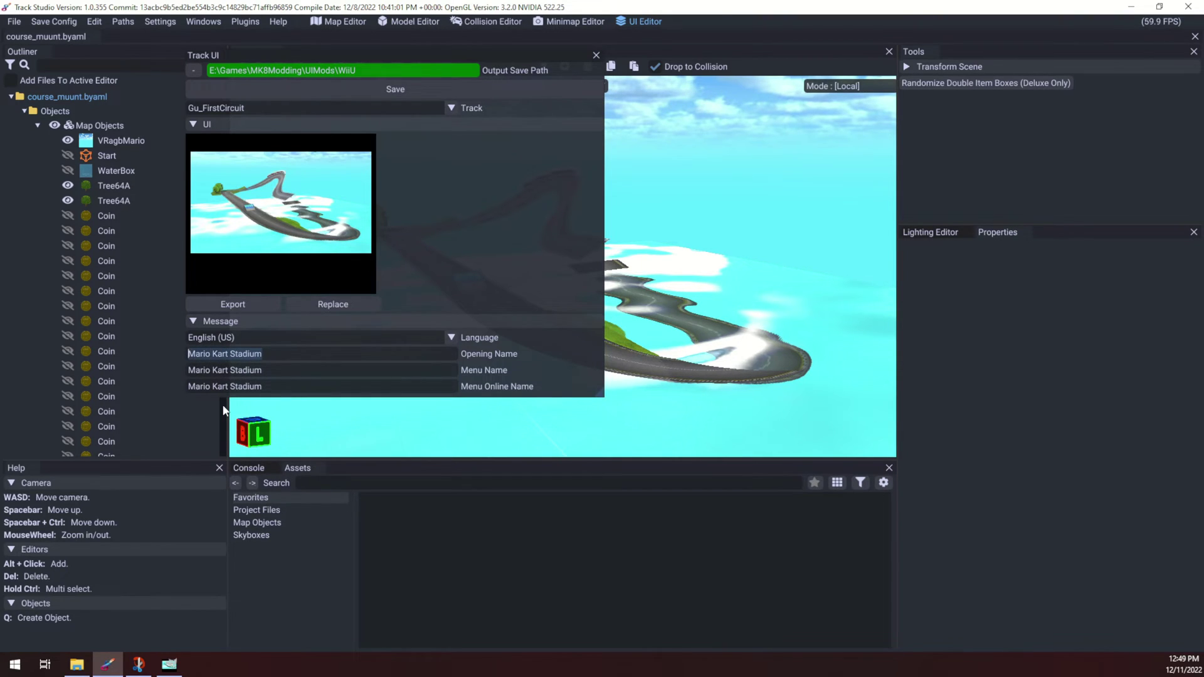
text(Test Course)
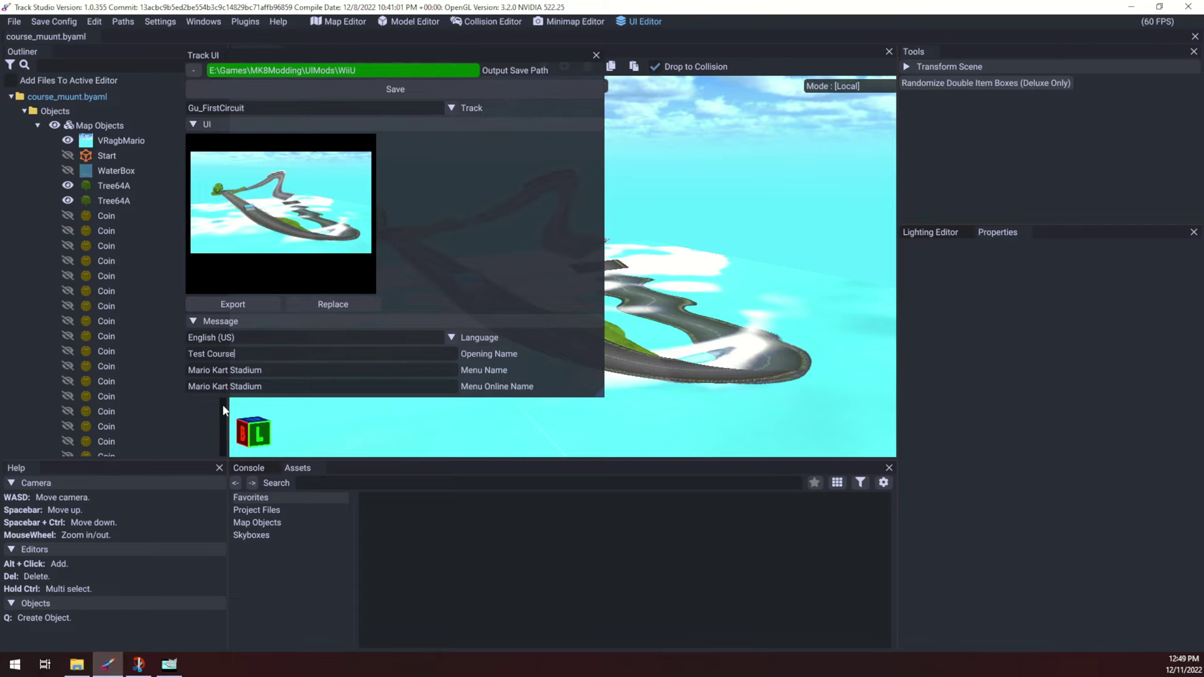
key(Tab)
text(Test Course)
key(Tab)
text(Test Co)
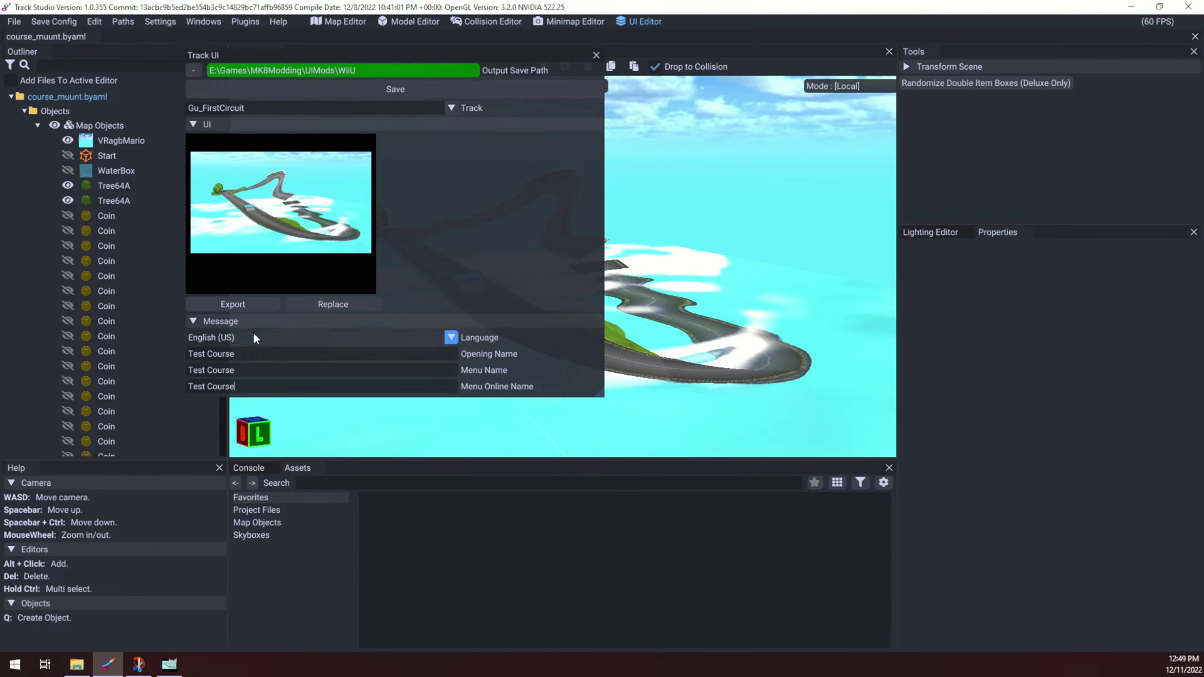
Save the UI message files and select the saved Common.msbt in UIMods\WiiU\ui\ue
click(375, 92)
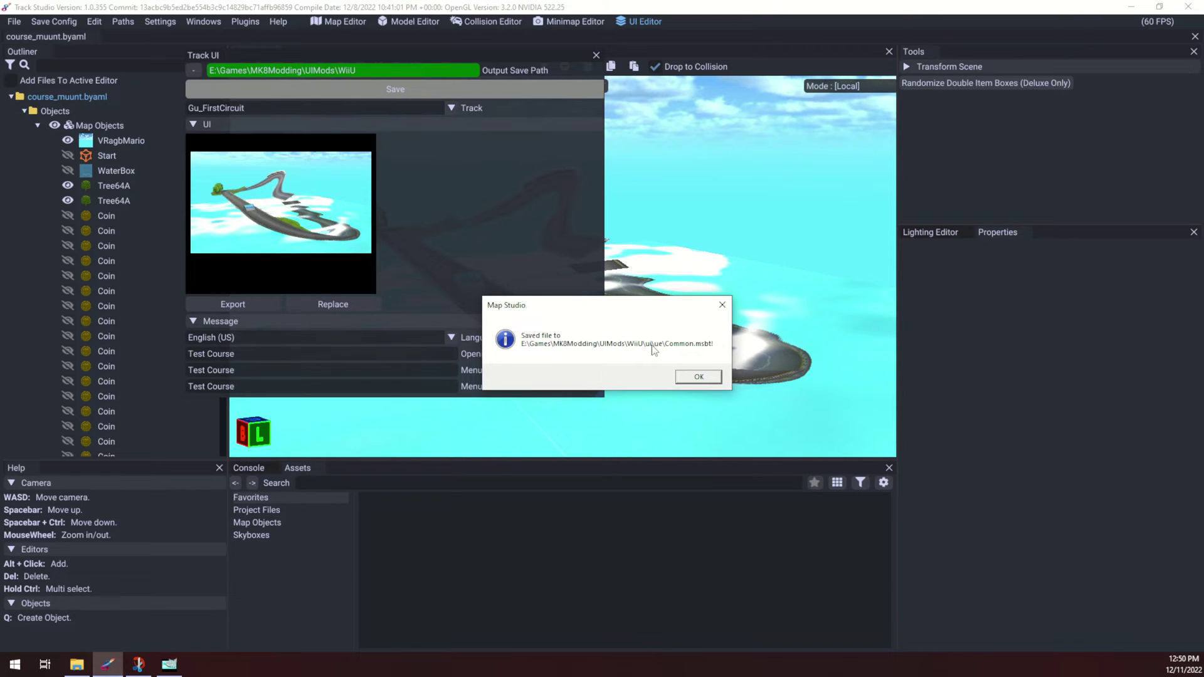
drag(648, 332, 920, 279)
click(76, 664)
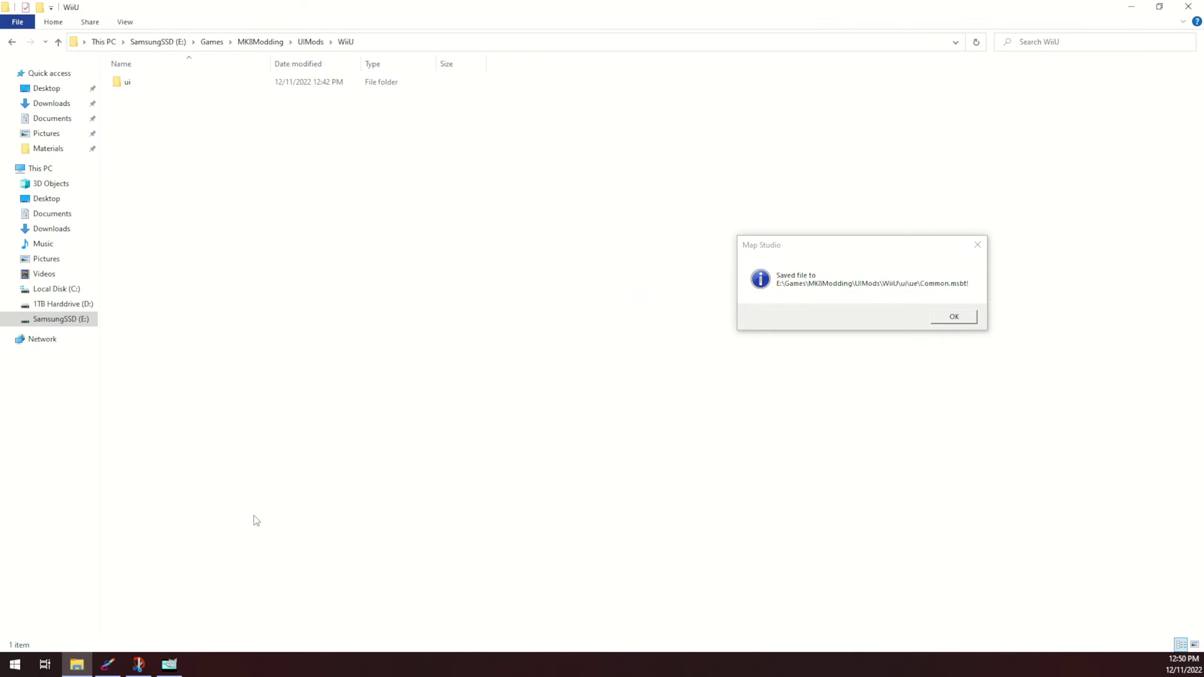
double_click(442, 7)
drag(442, 13, 399, 221)
double_click(176, 296)
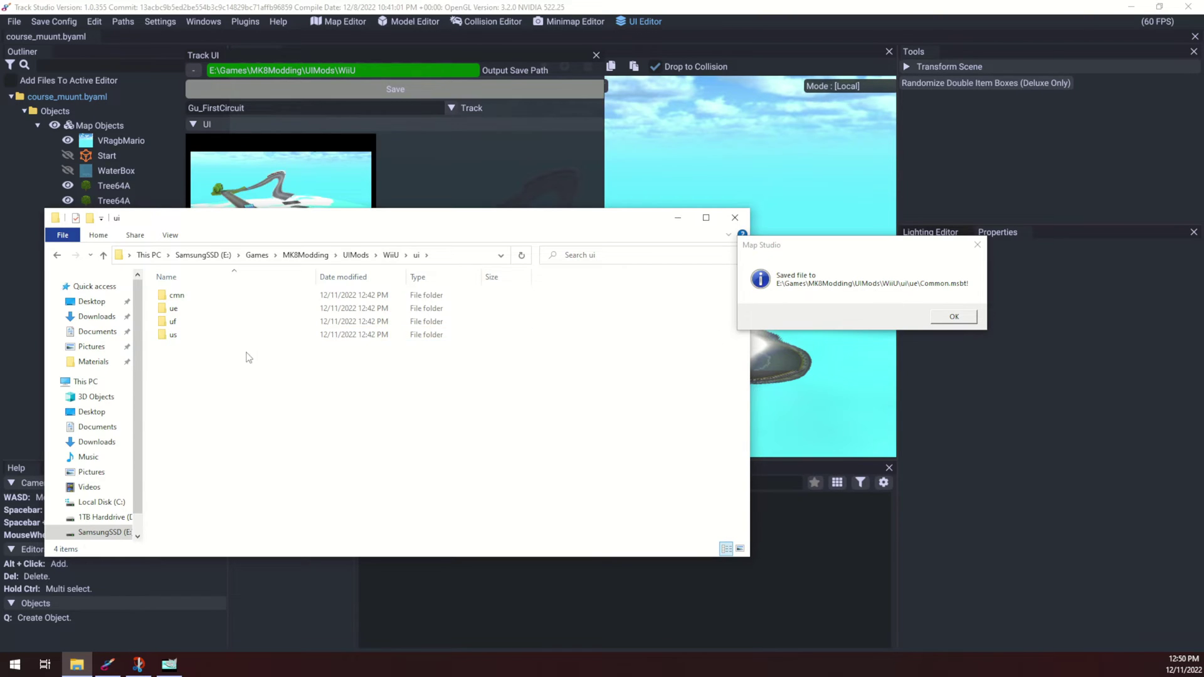
double_click(200, 309)
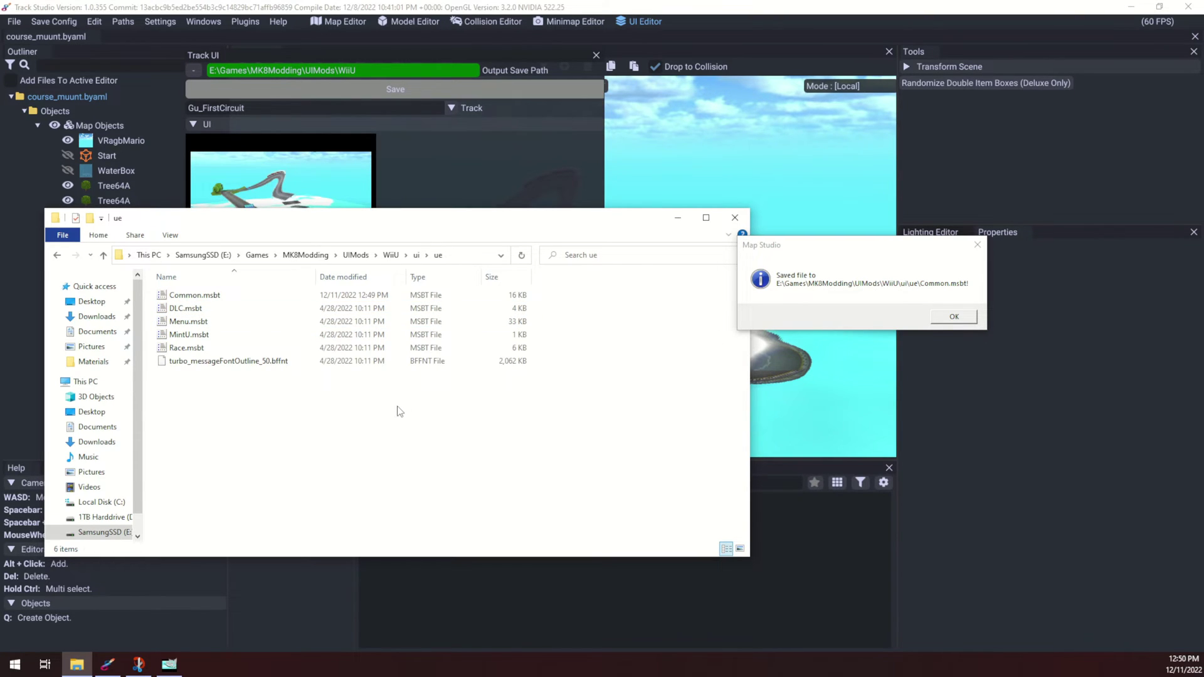
click(200, 299)
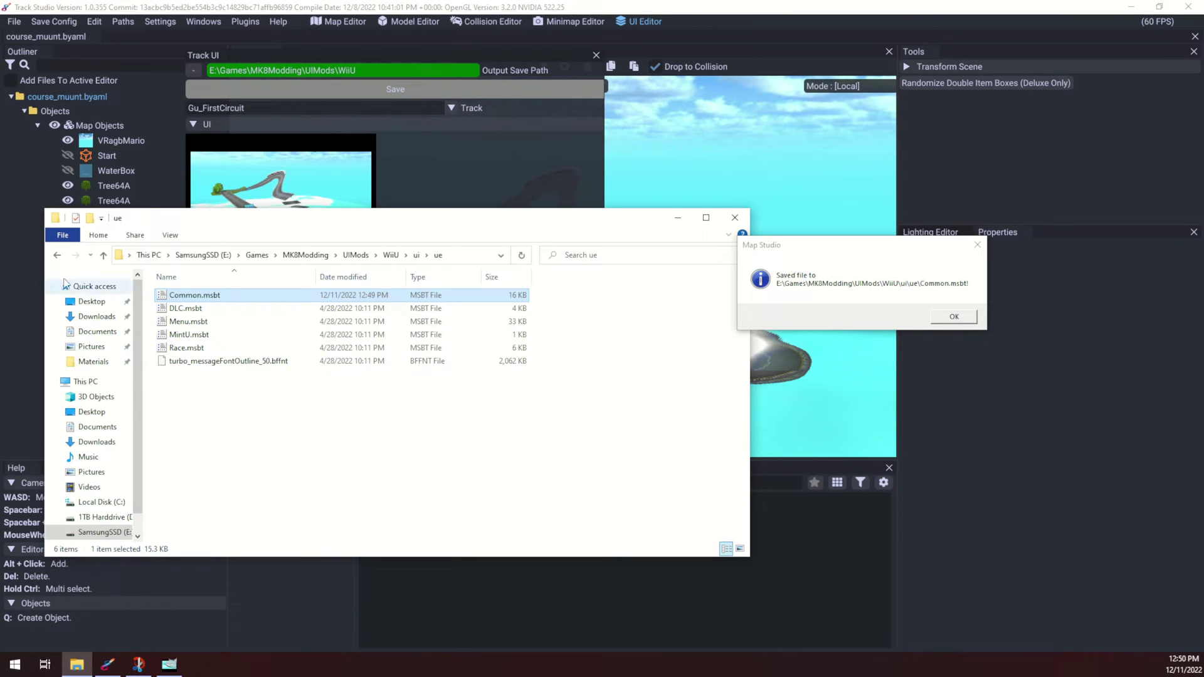
In a second Explorer window, browse E: > Games > Cemu > graphicPacks > MarioKart8-TestCourse > content
click(63, 235)
click(91, 264)
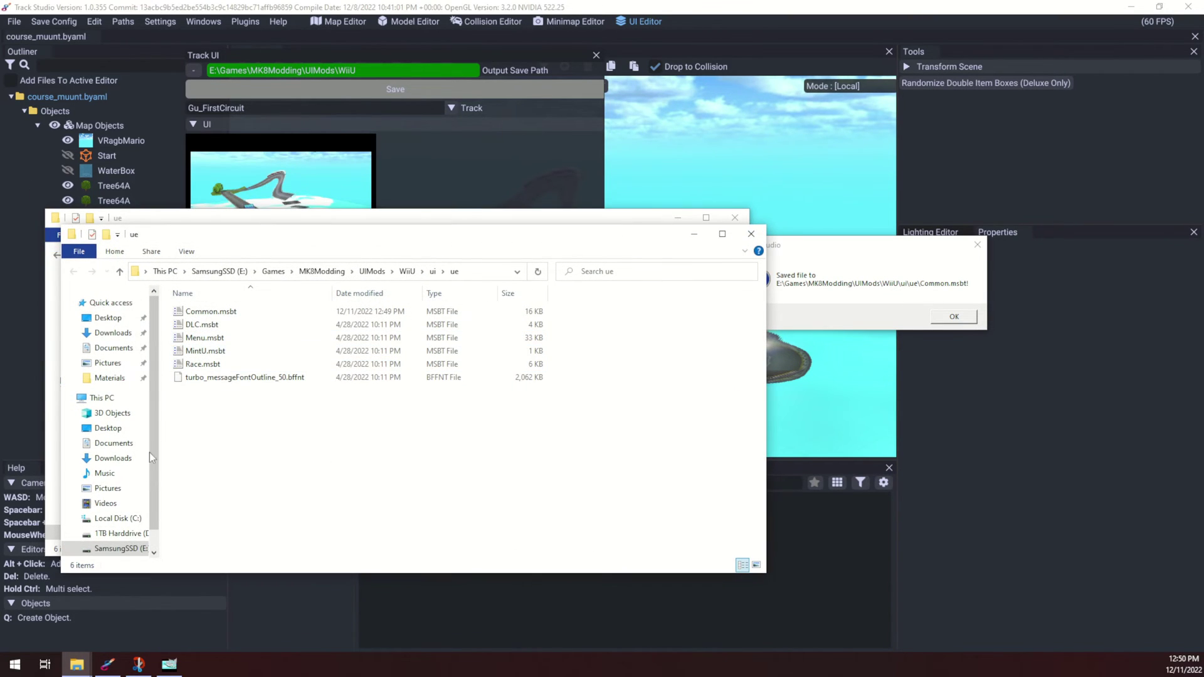
click(116, 548)
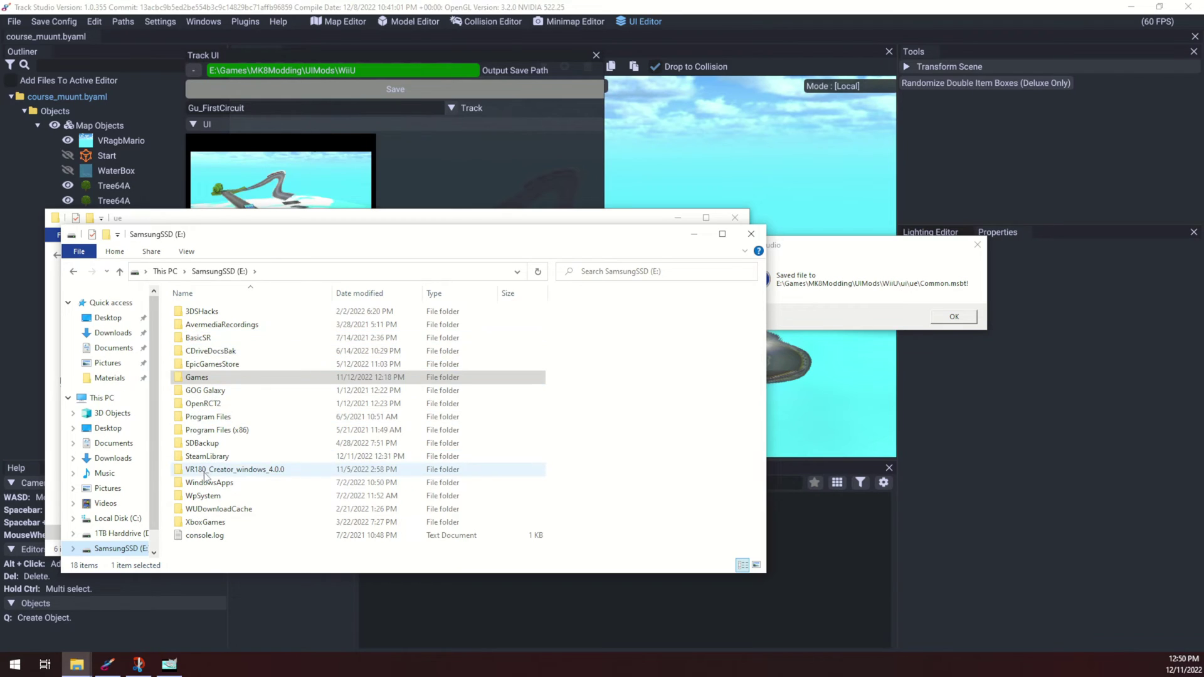
click(203, 379)
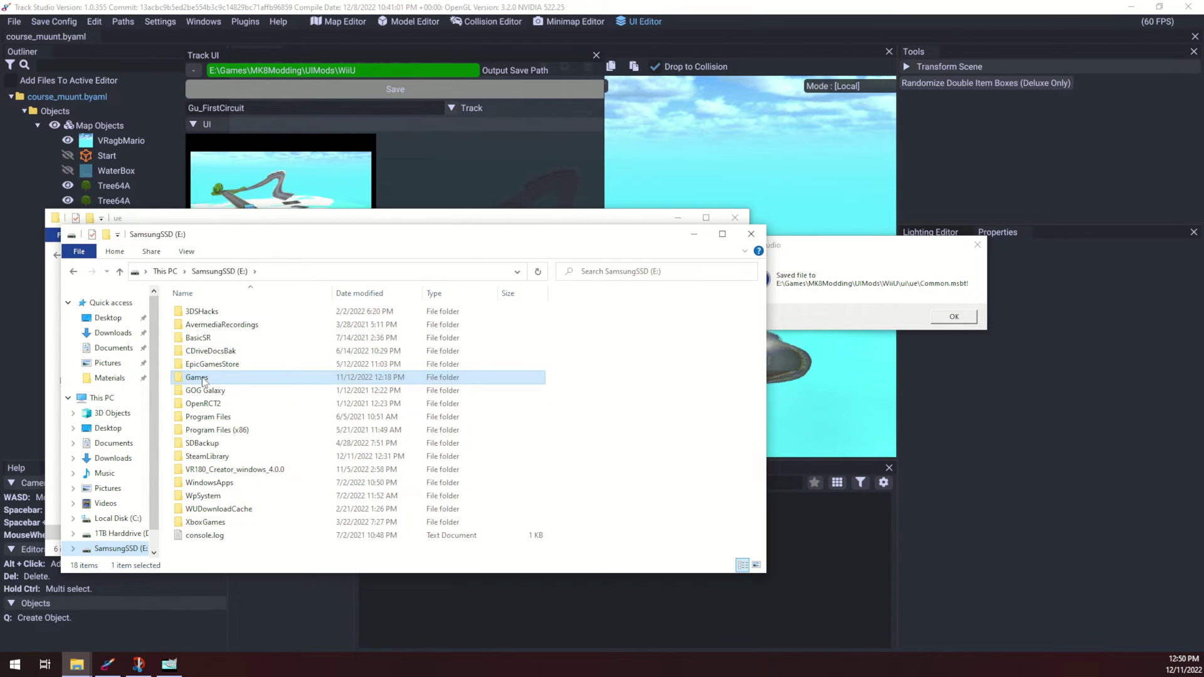
double_click(202, 379)
double_click(208, 337)
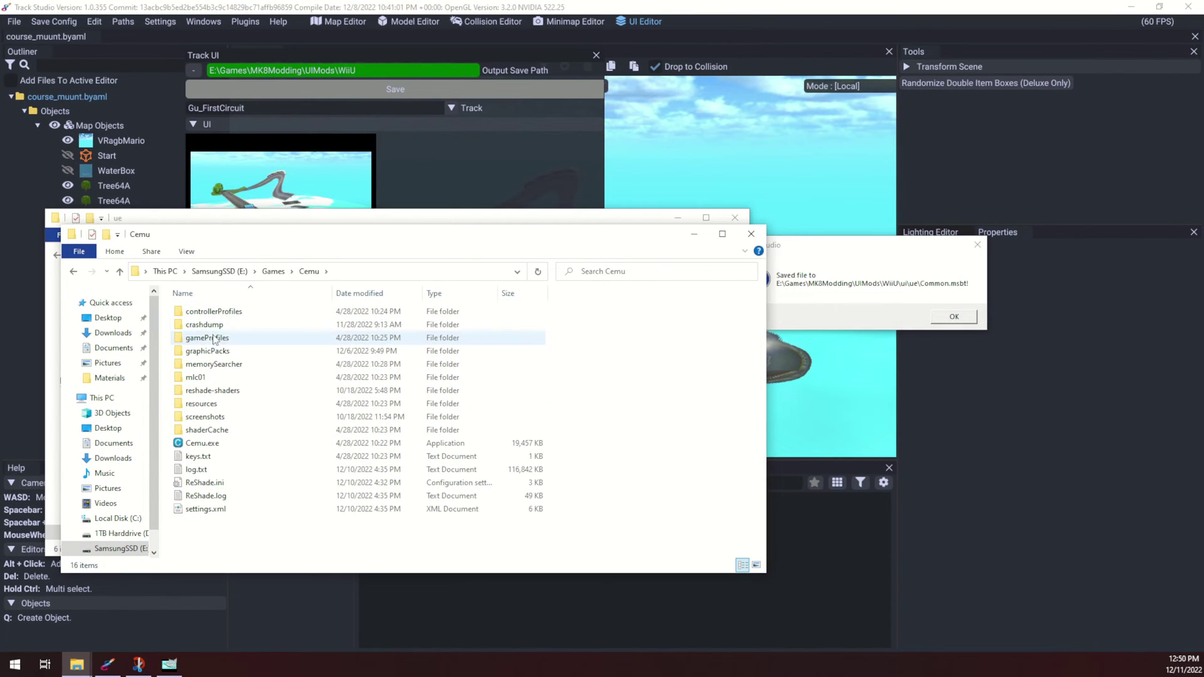
double_click(223, 352)
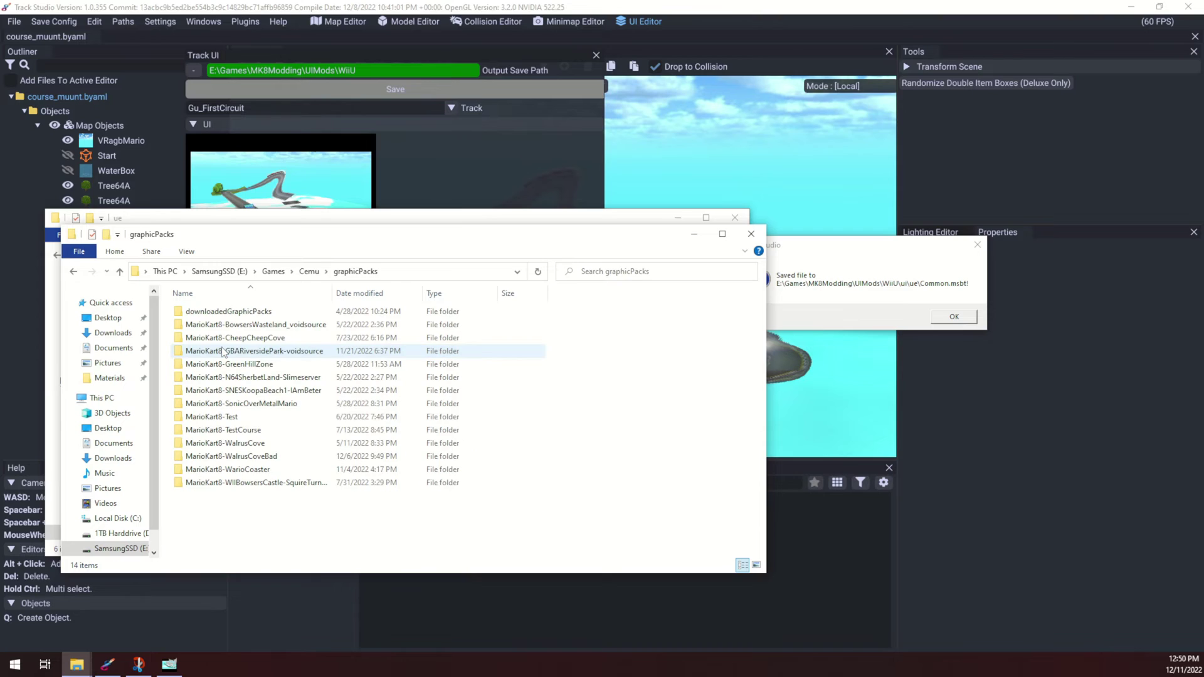
double_click(229, 430)
double_click(201, 312)
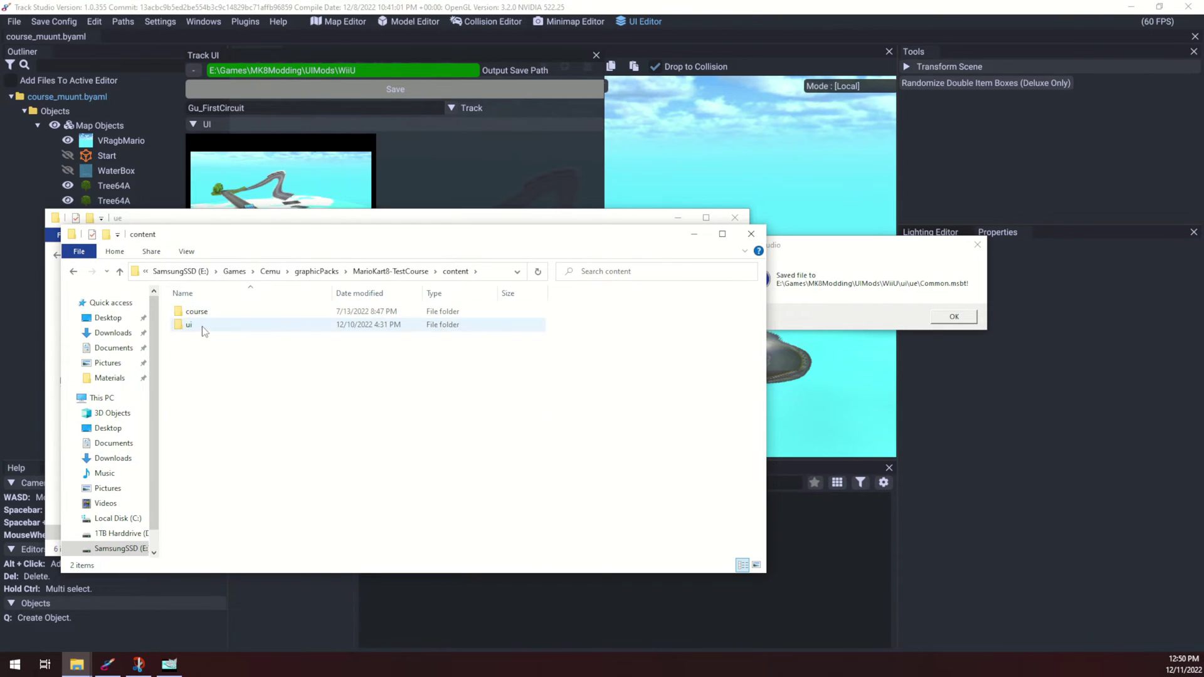
Reposition the window and open the pack's ui folder showing cmn and ue
drag(317, 241, 277, 176)
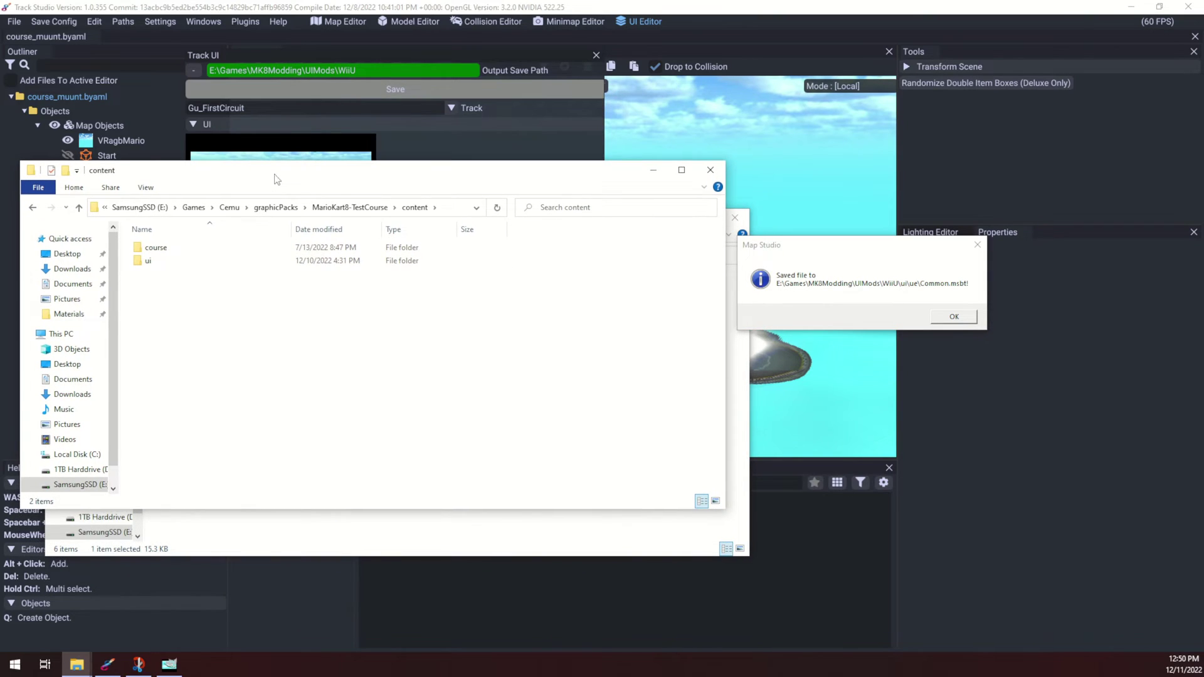
double_click(169, 262)
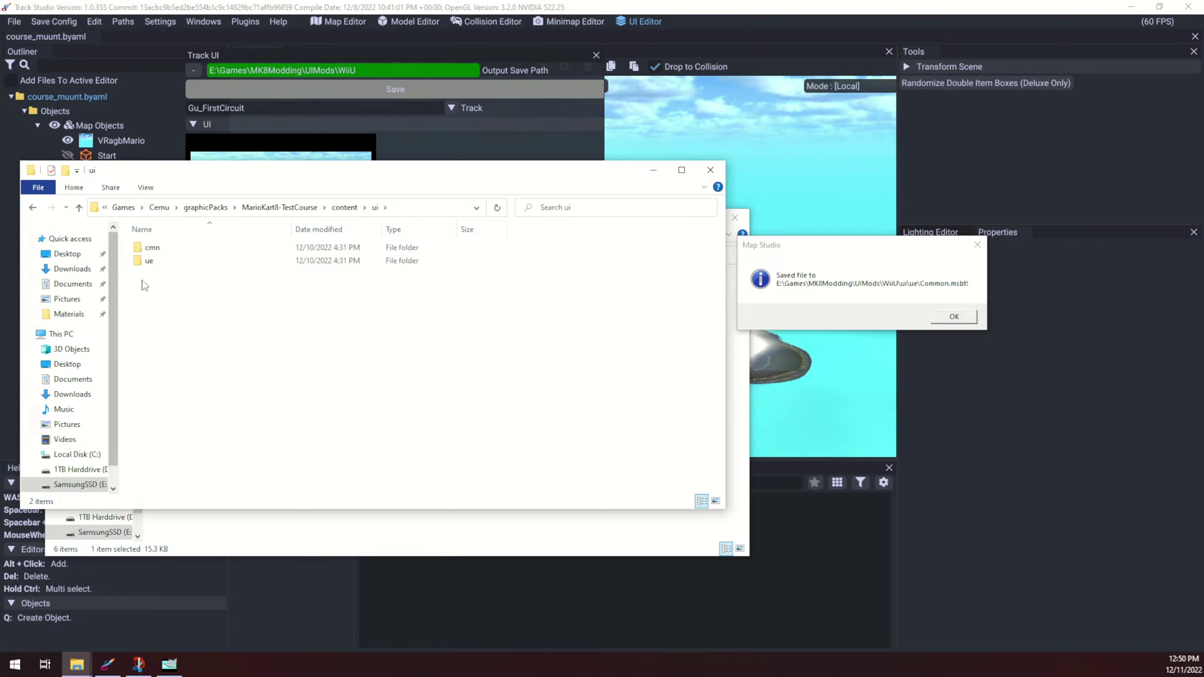
click(344, 207)
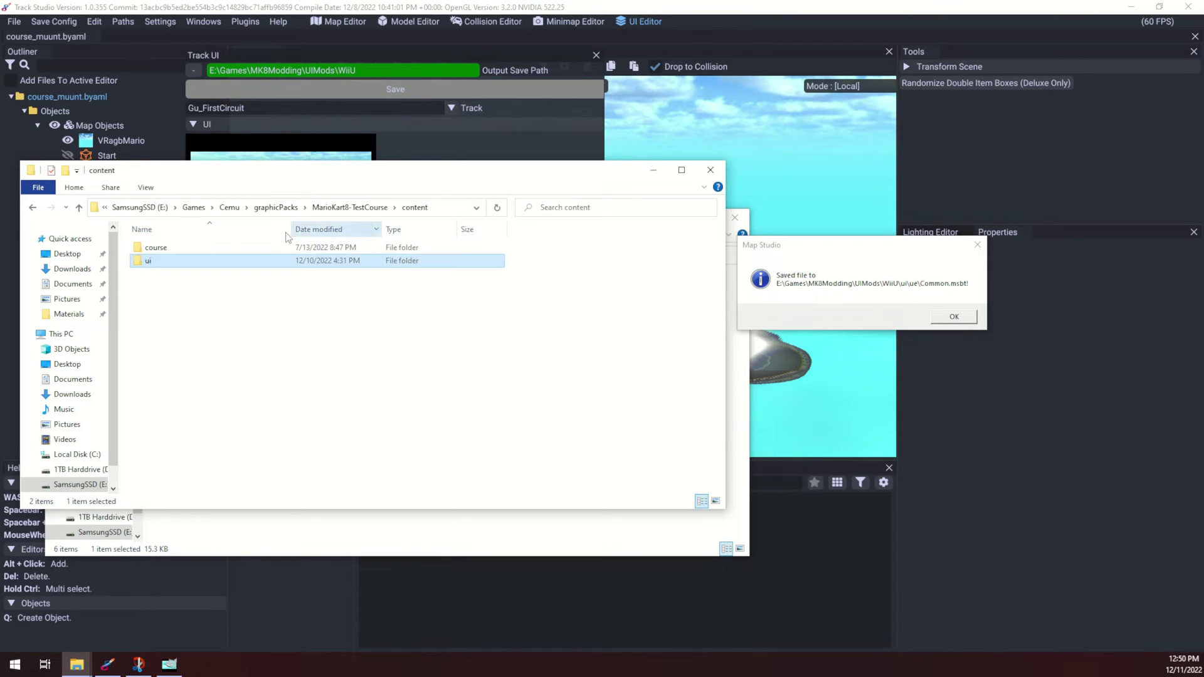
double_click(161, 262)
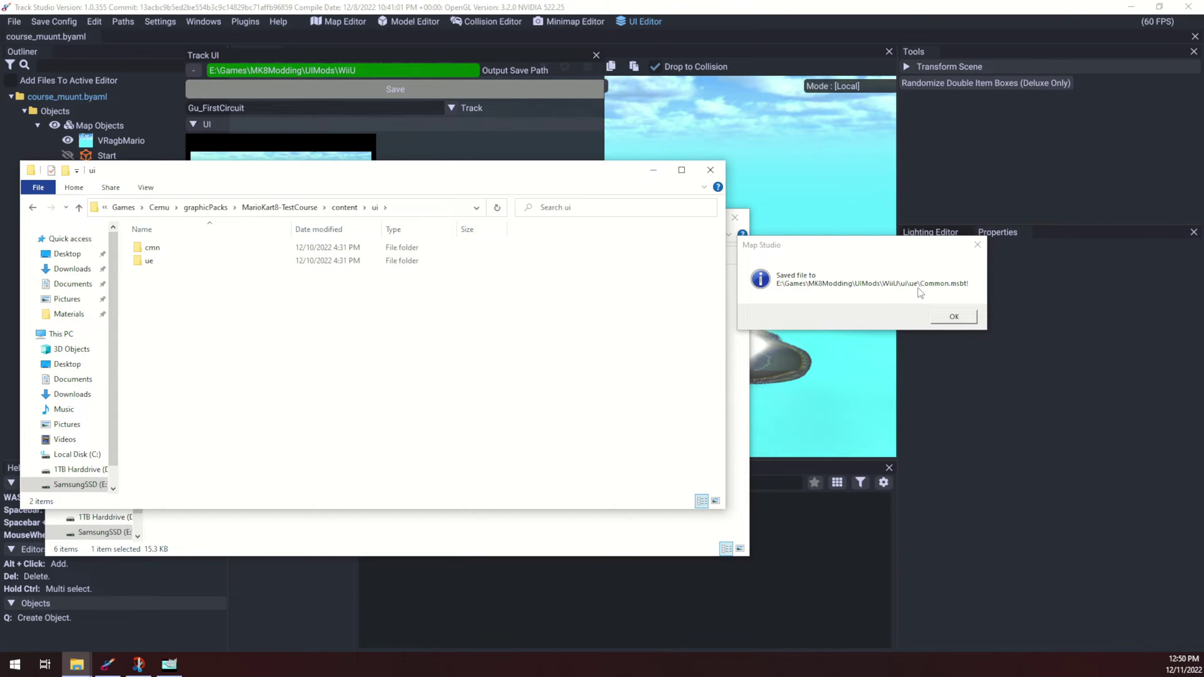
Paste Common.msbt into the pack's ui\ue folder, replacing the existing file
double_click(166, 261)
right_click(195, 293)
click(226, 379)
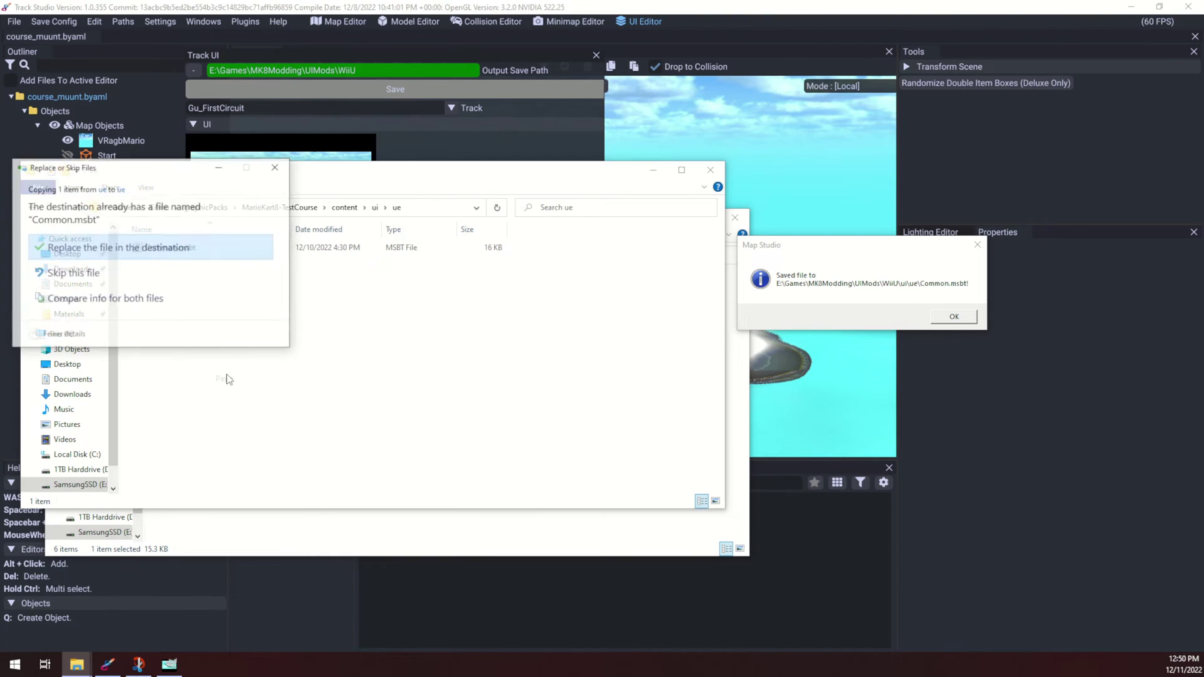
click(111, 238)
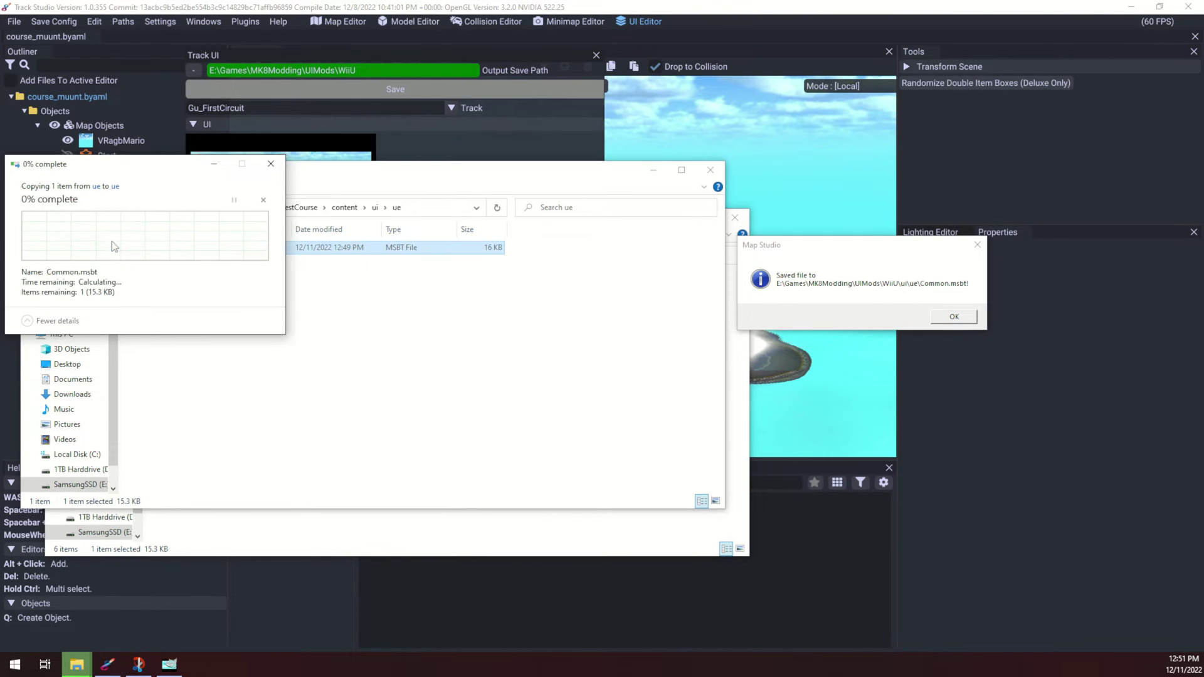
click(377, 210)
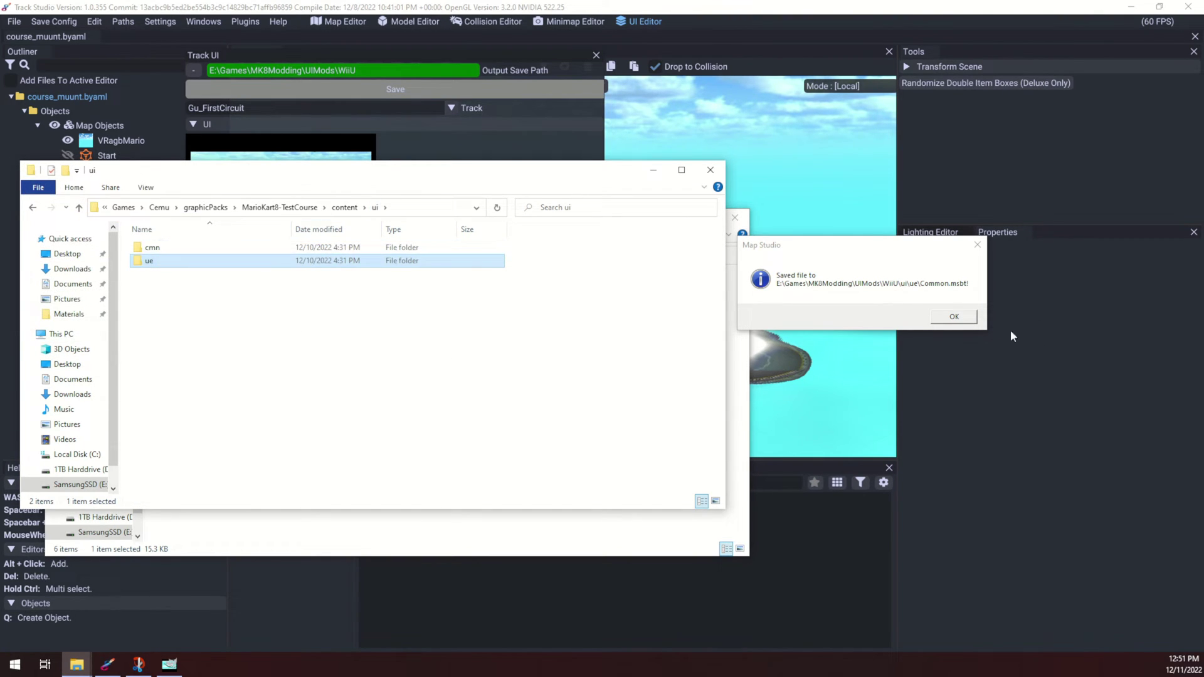
click(953, 316)
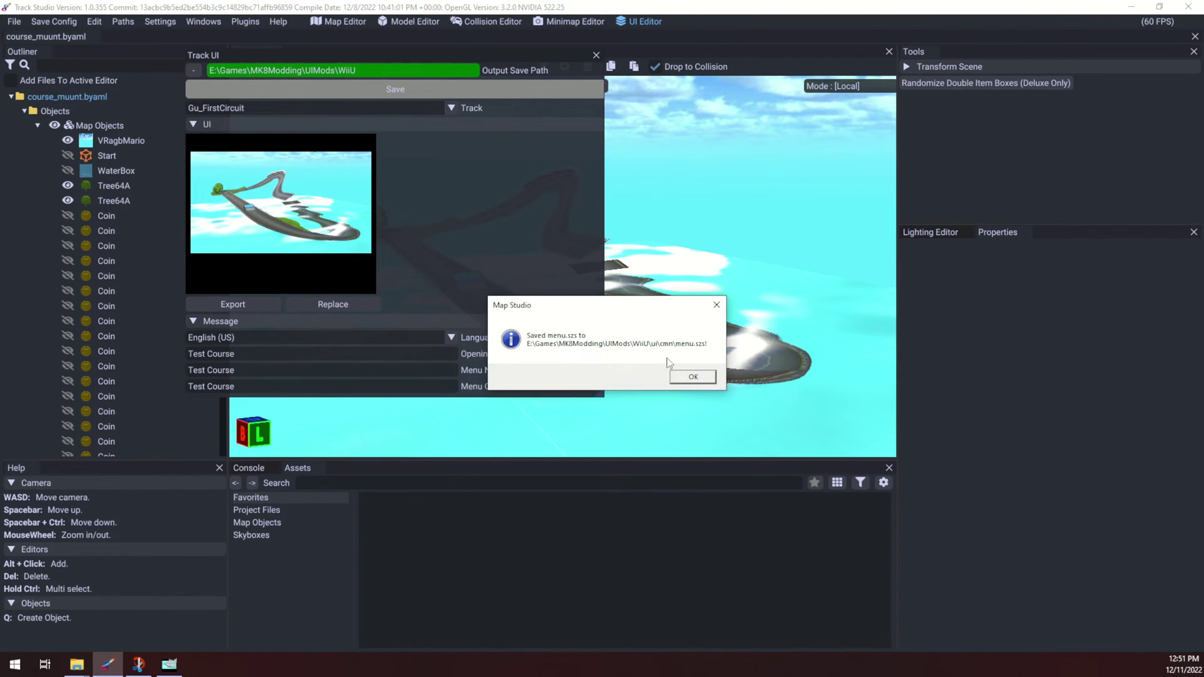
Copy menu.szs from the source UIMods\WiiU\ui\cmn folder
mouse_move(76, 664)
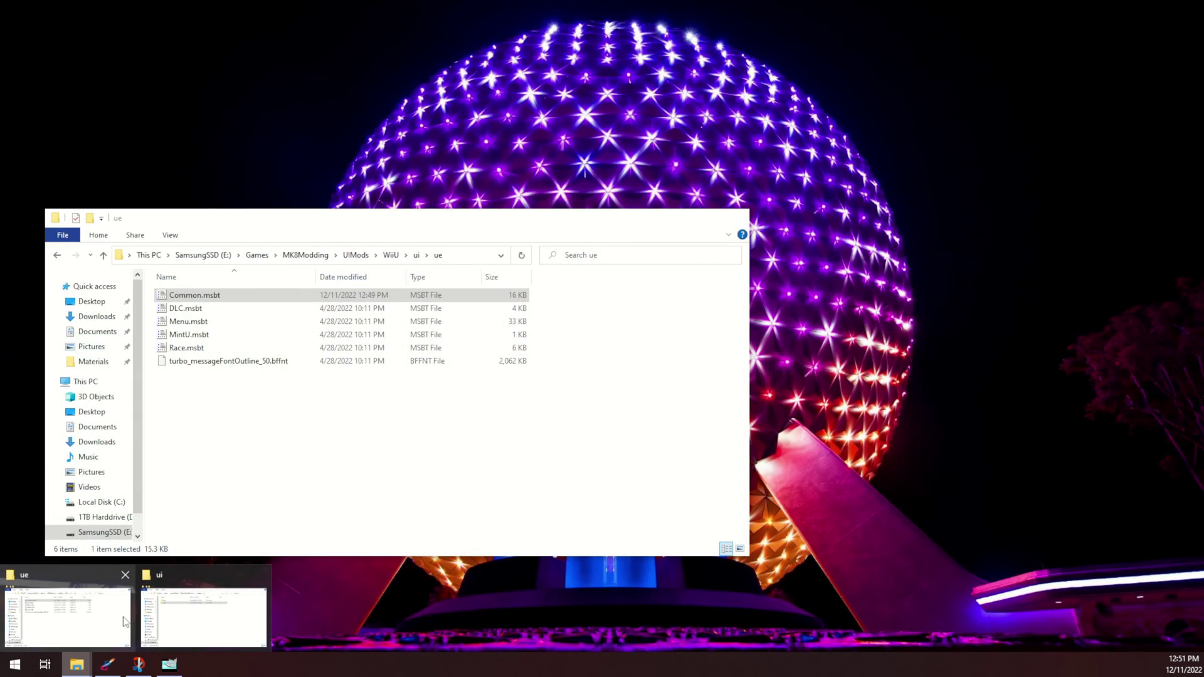
mouse_move(220, 627)
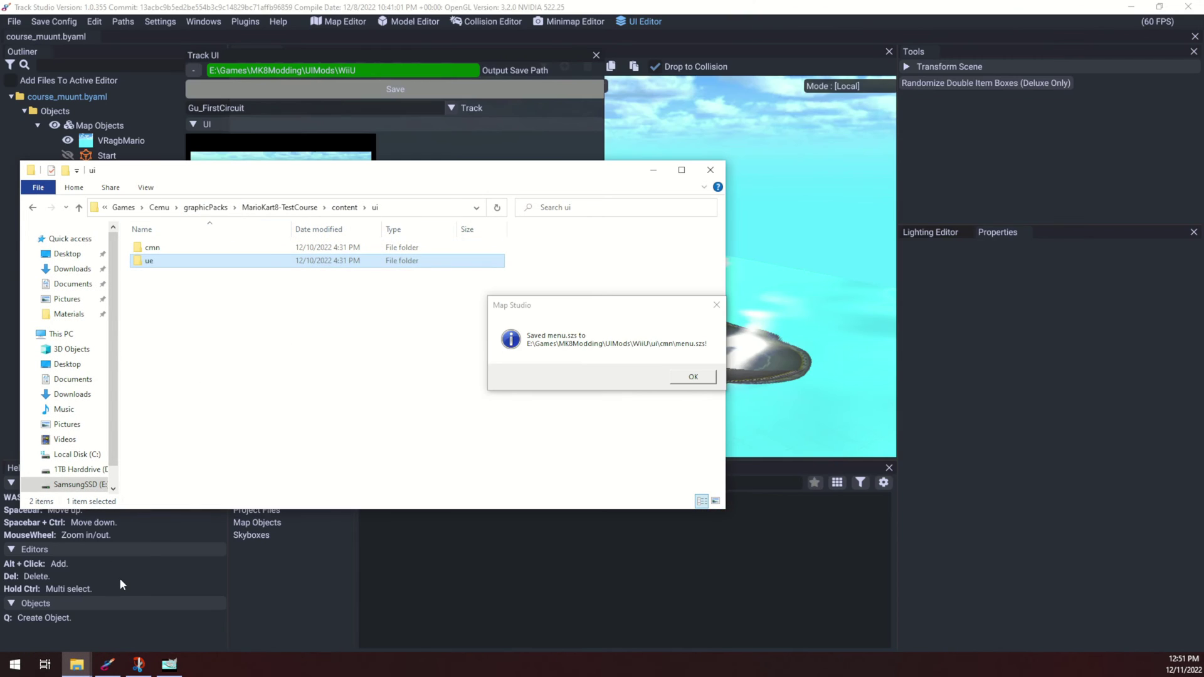
click(65, 633)
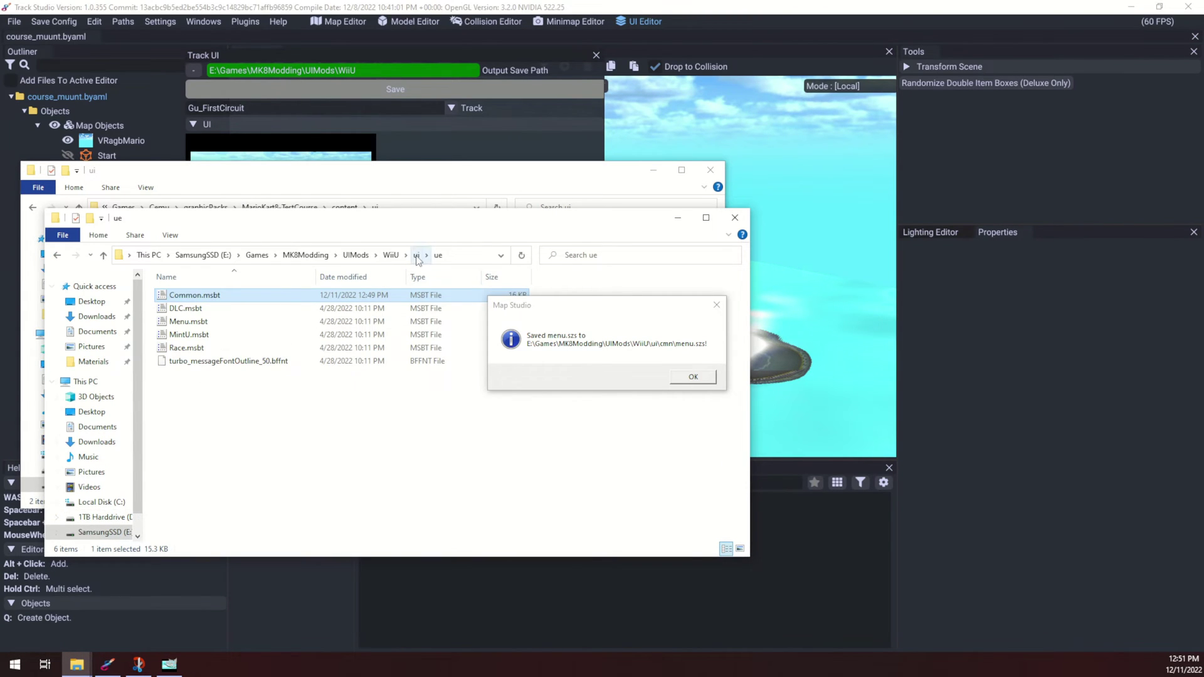
click(416, 254)
double_click(217, 297)
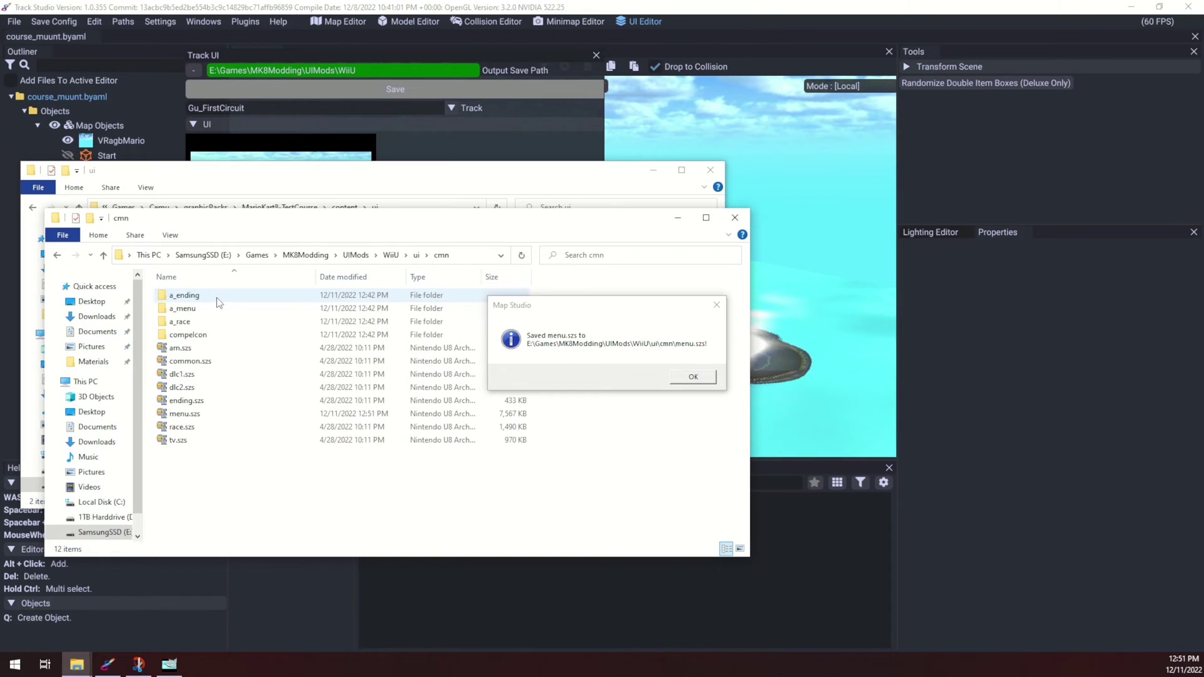
right_click(195, 415)
click(251, 339)
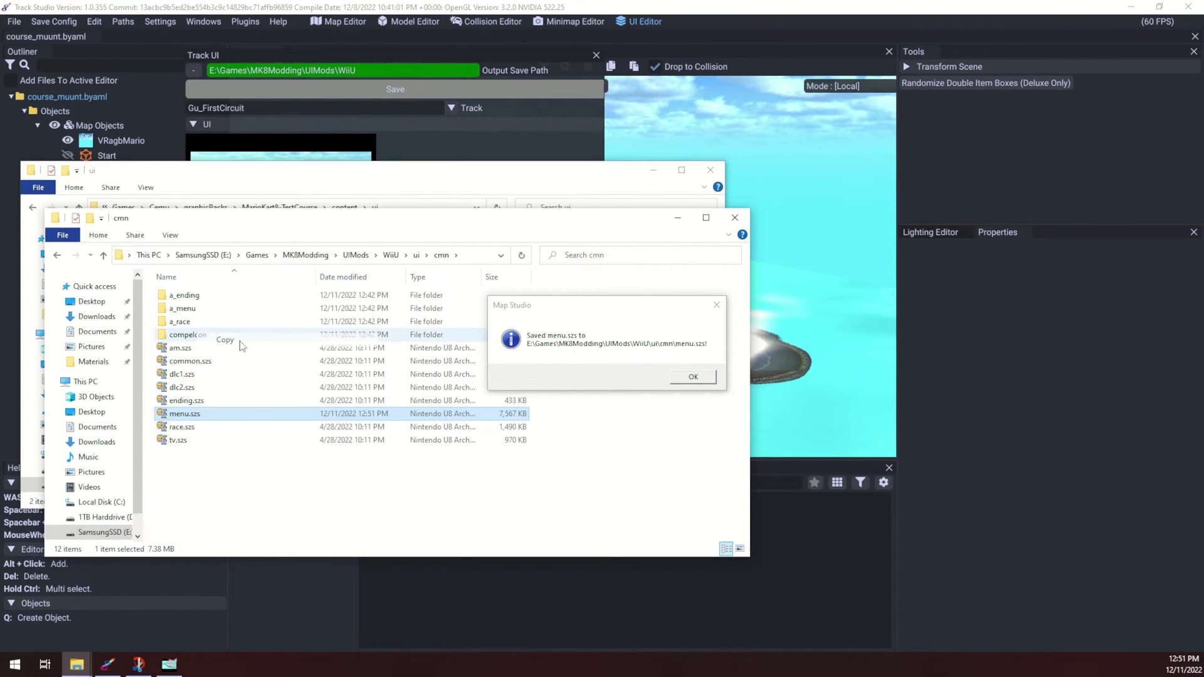
Paste menu.szs into the pack's ui\cmn folder, replacing it, and dismiss Track Studio's notice
click(678, 217)
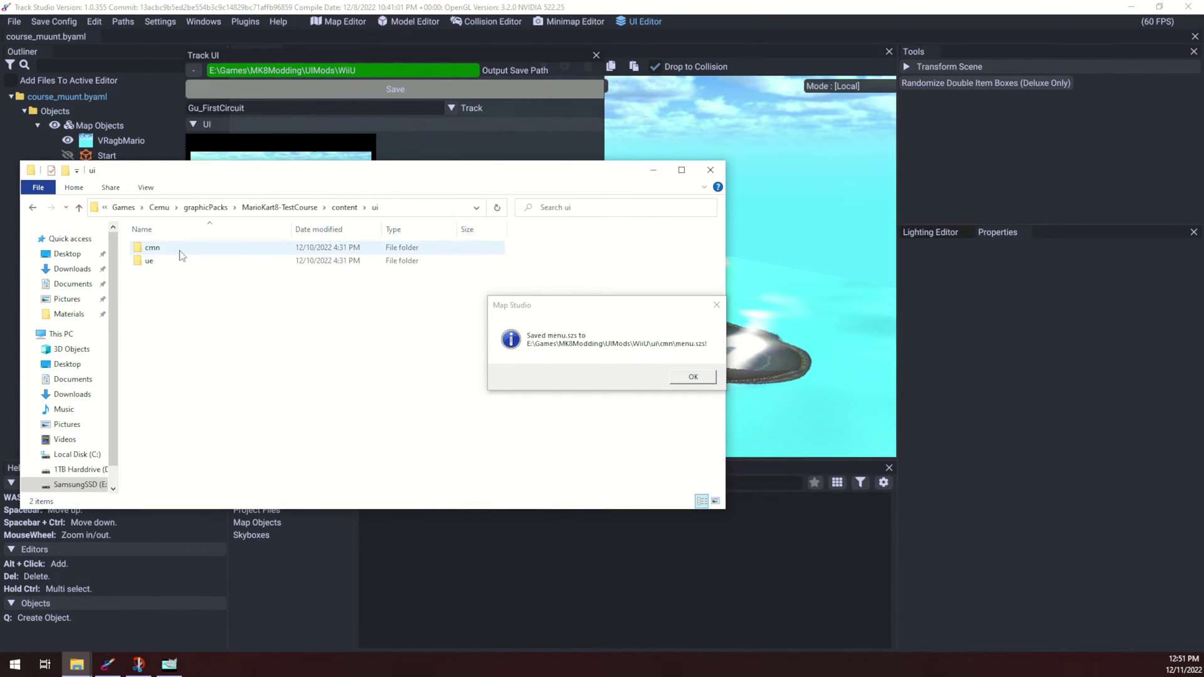
double_click(152, 247)
right_click(186, 286)
click(232, 370)
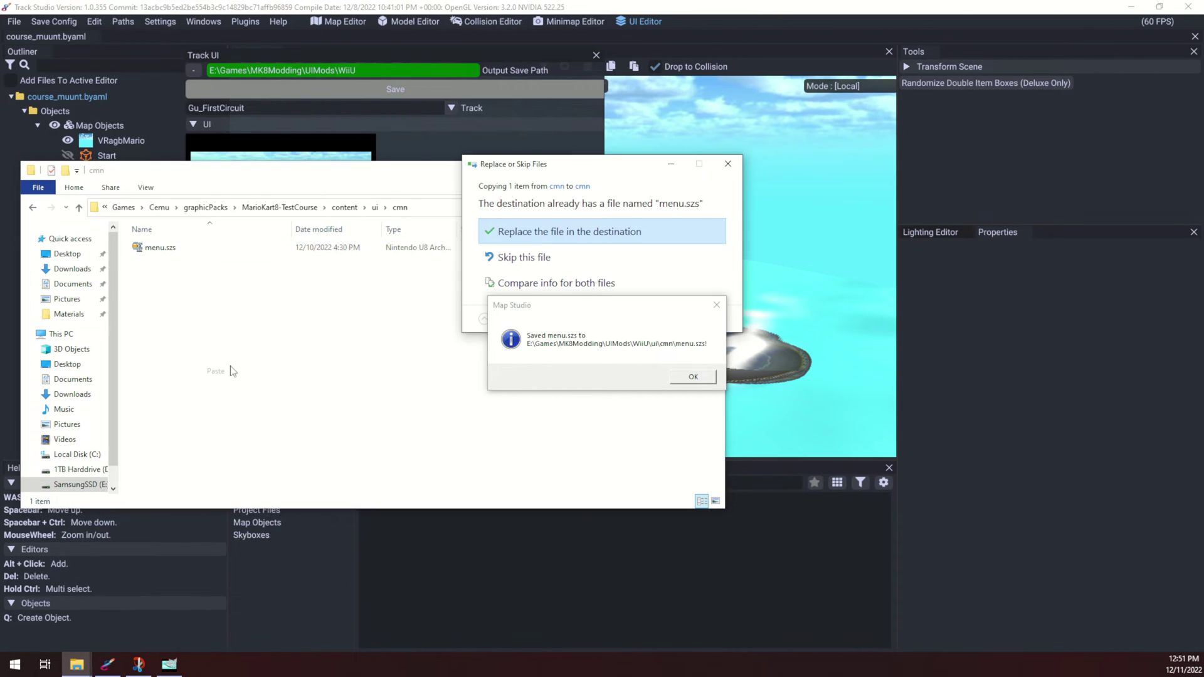
click(558, 234)
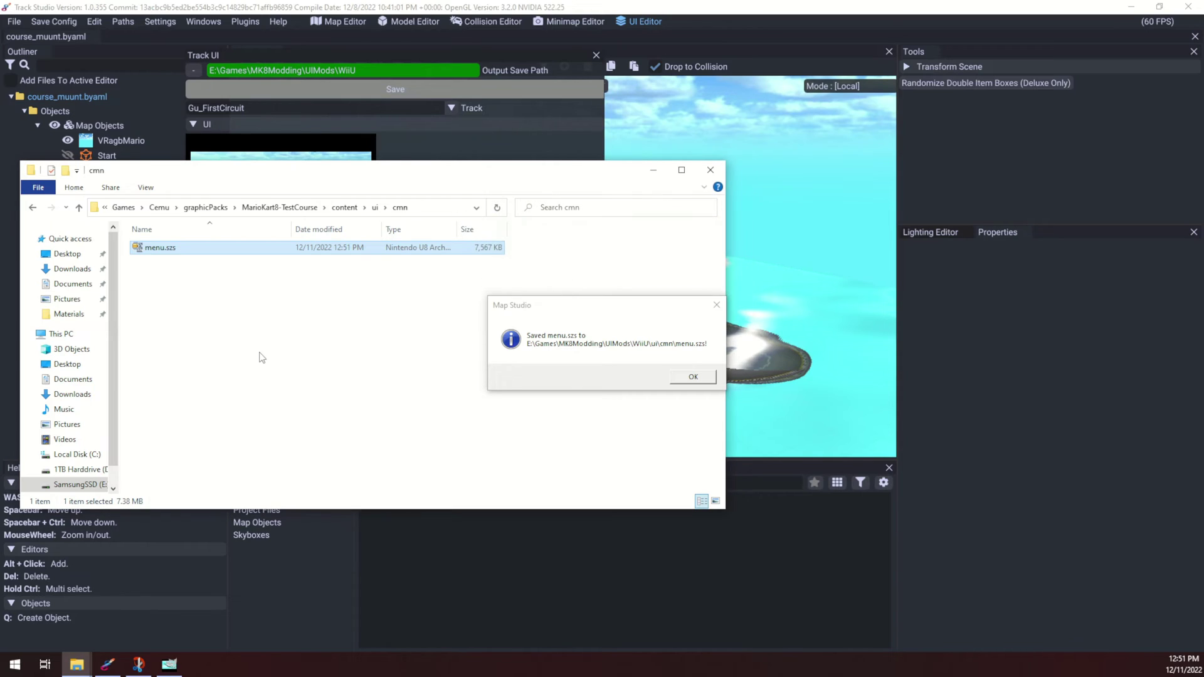
click(712, 383)
click(710, 379)
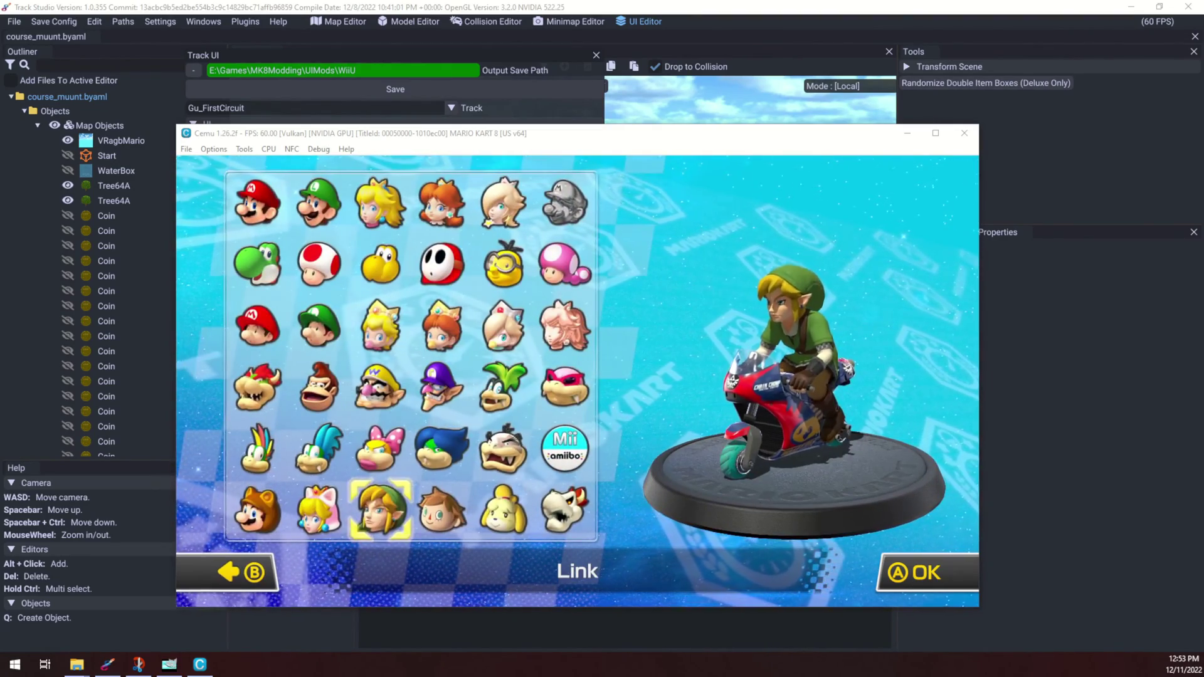
Browse the racers with the arrow keys toward Dry Bowser and back to Cat Peach
key(Left)
key(Right)
key(Right)
key(Right)
key(Right)
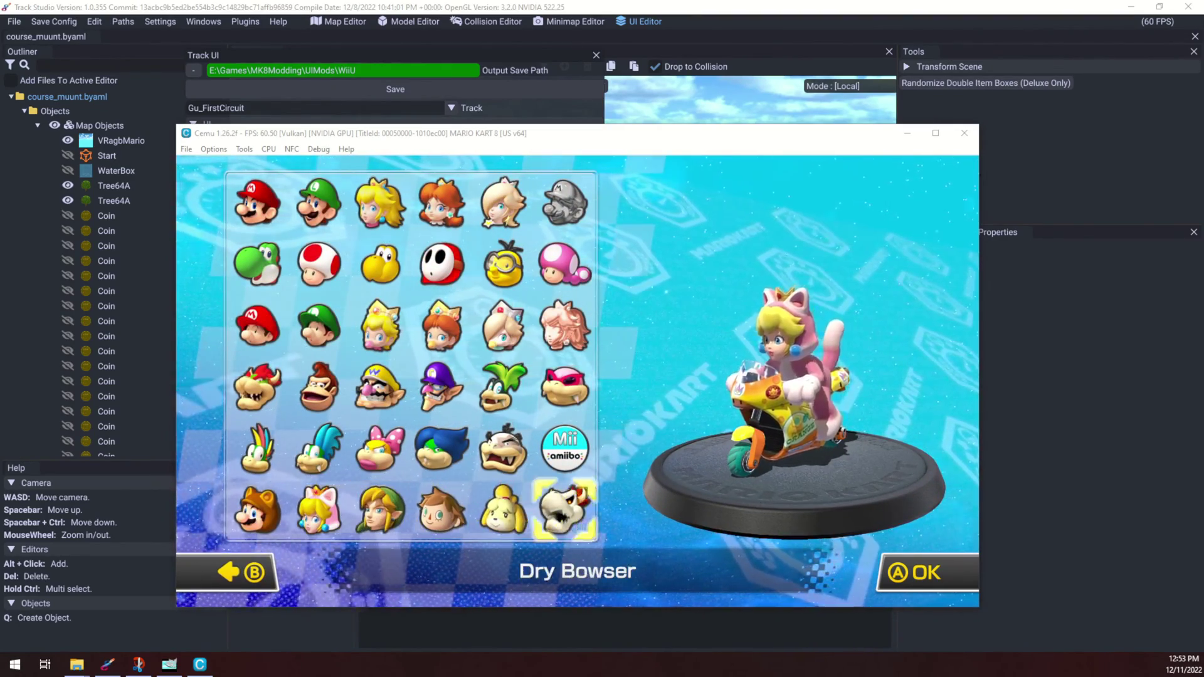
key(Left)
key(Left)
key(Left)
key(Left)
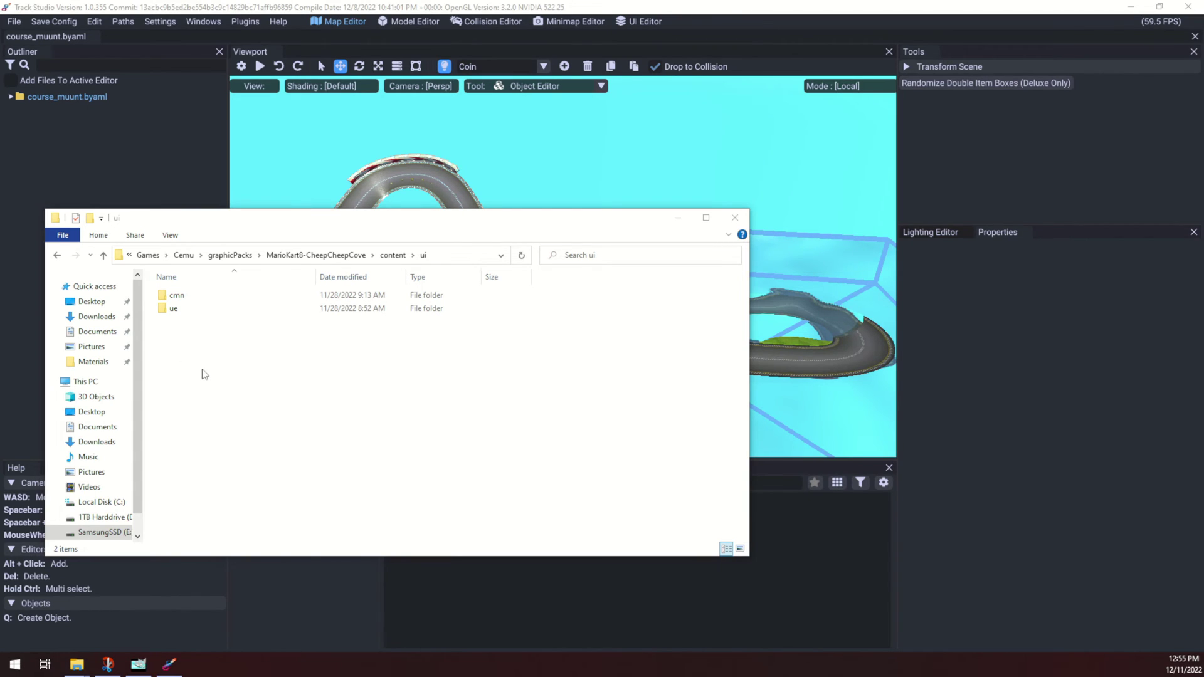
Browse MarioKart8-TestCourse > content > ui, check ue, then open cmn to find menu.szs
click(230, 255)
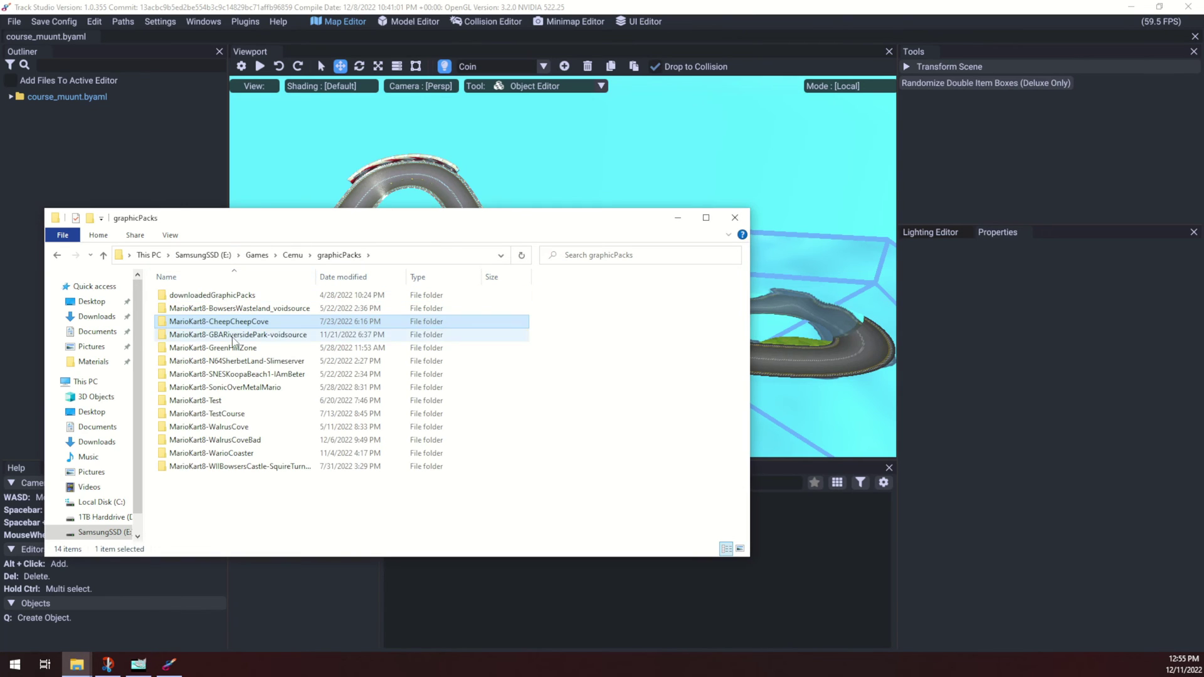
double_click(221, 417)
double_click(209, 293)
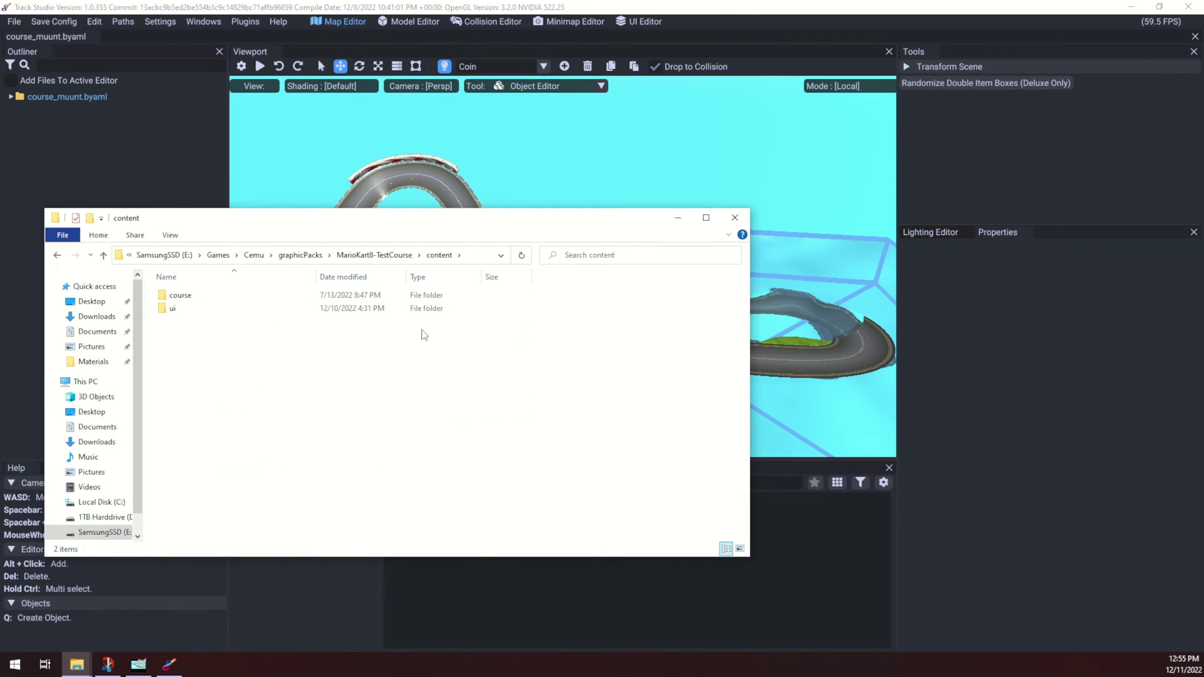
double_click(248, 309)
double_click(163, 304)
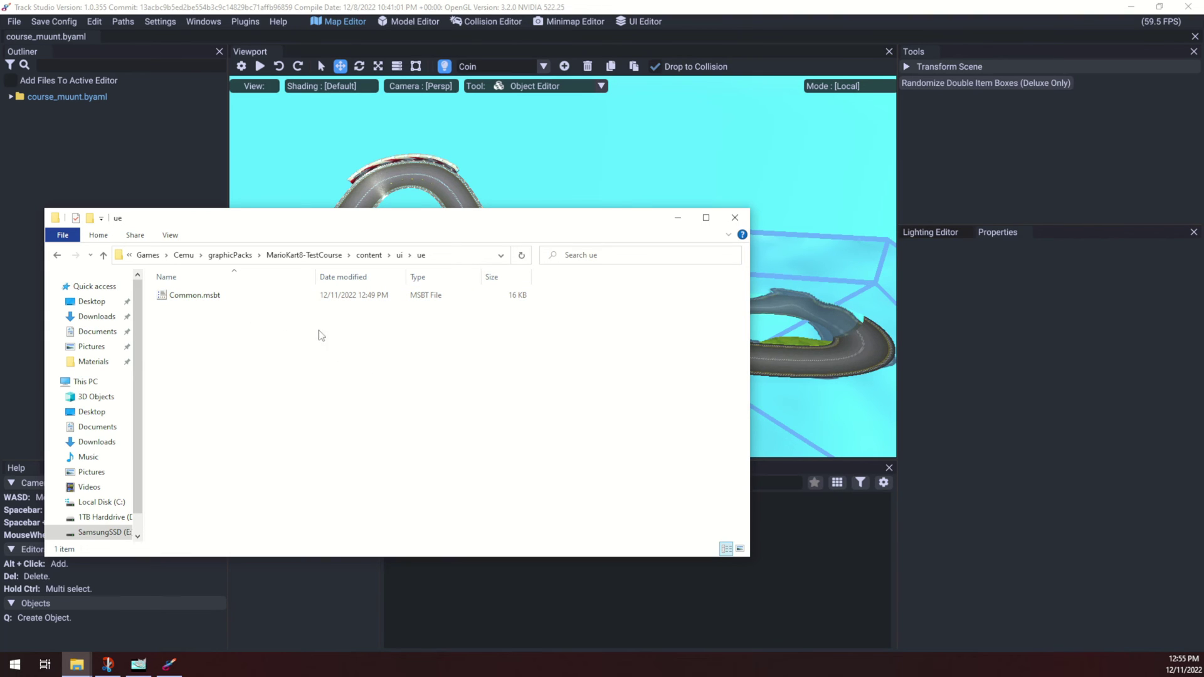
click(399, 255)
double_click(188, 295)
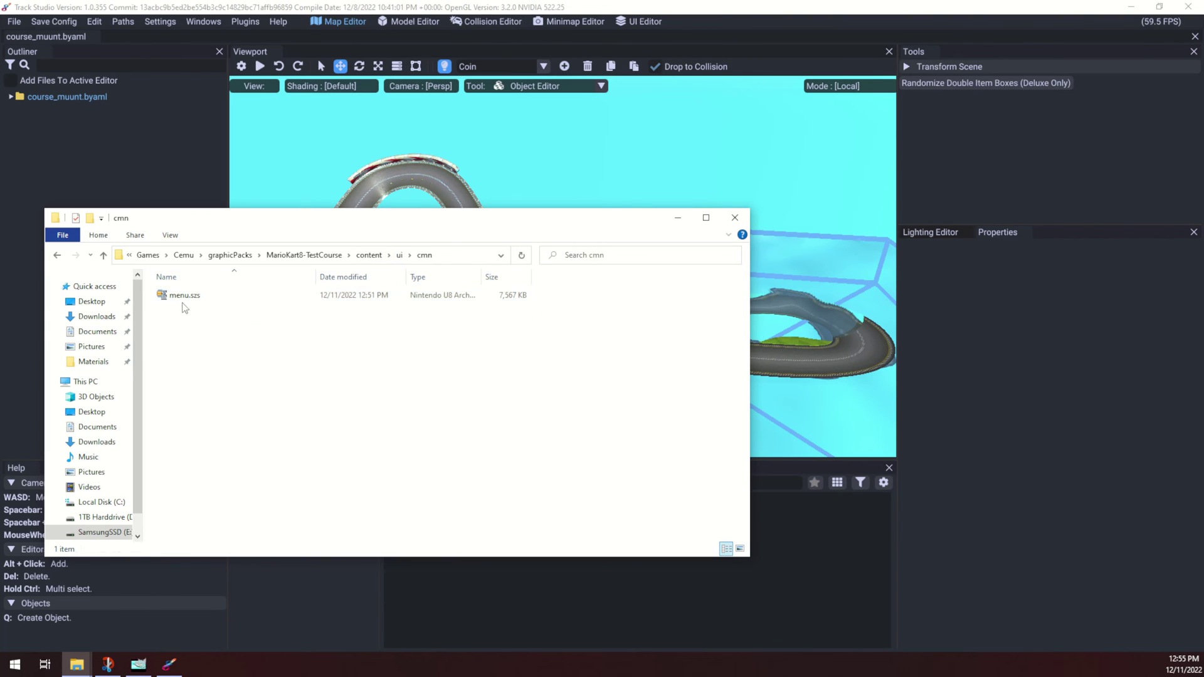